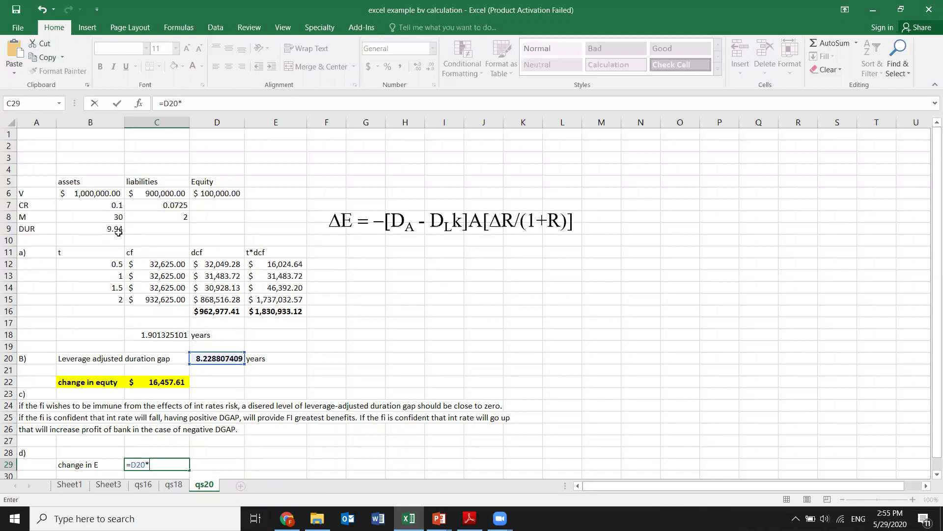
Complete the change in E formula in C29 as =-D20*B6*(-0.003) and format the cell as accounting currency.
{"action": "left_click", "coordinate": [104, 193]}
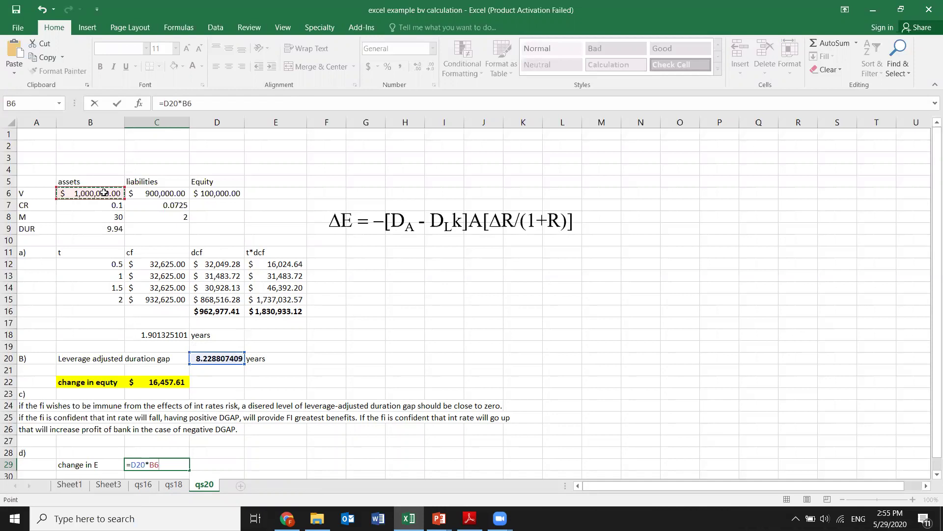
{"action": "type", "text": "*"}
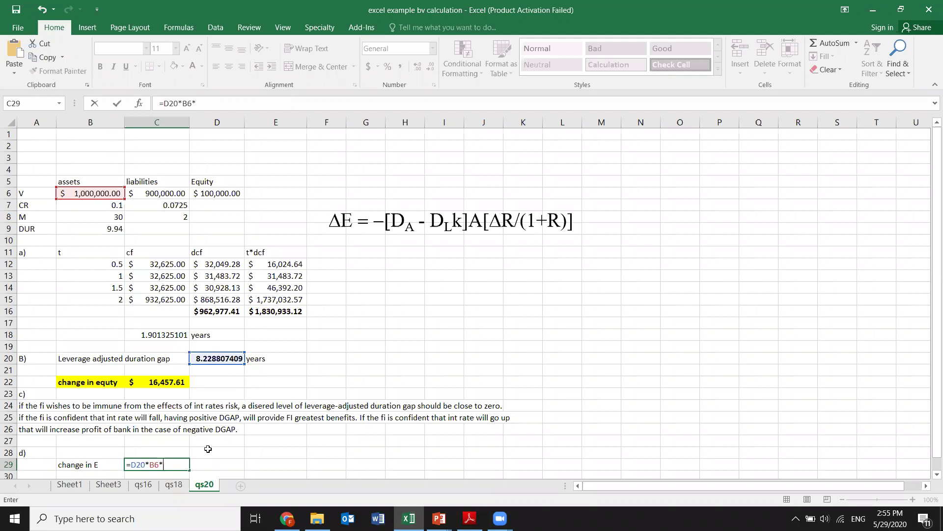
{"action": "type", "text": "(-0.003)"}
{"action": "left_click", "coordinate": [131, 464]}
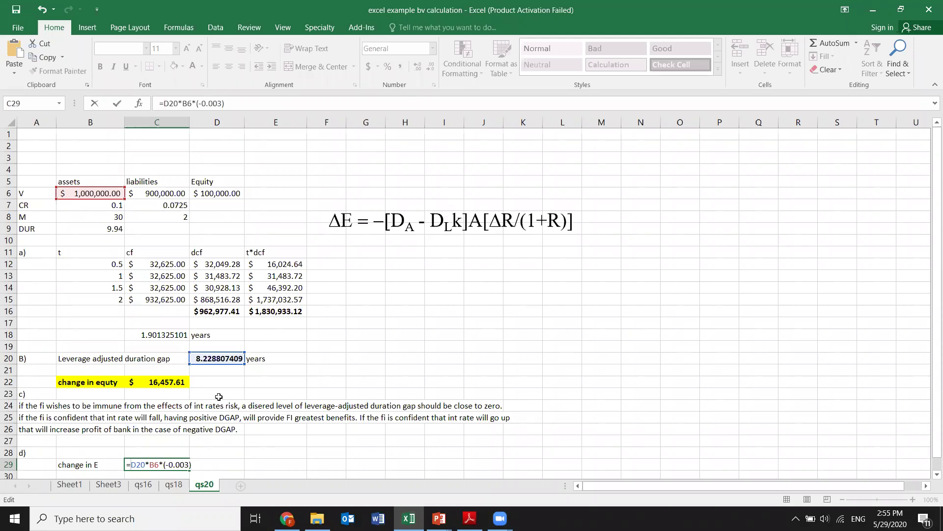
{"action": "key", "text": "Home"}
{"action": "key", "text": "Right"}
{"action": "type", "text": "-"}
{"action": "key", "text": "Return"}
{"action": "left_click", "coordinate": [170, 453]}
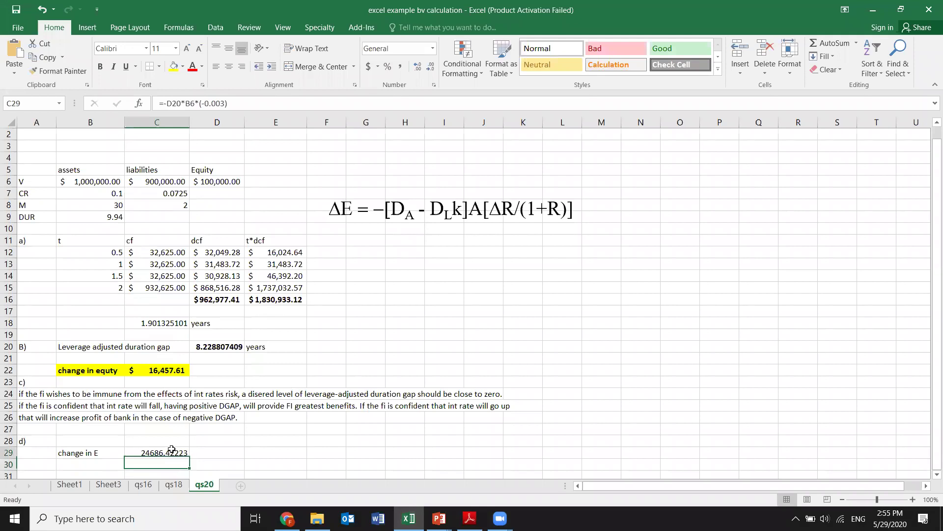
{"action": "left_click", "coordinate": [369, 66]}
Highlight "increase of 30 basis" in question 20d of the textbook in Adobe Reader, and correct C29 in Excel to =-D20*B6*(0.003).
{"action": "left_click", "coordinate": [469, 519]}
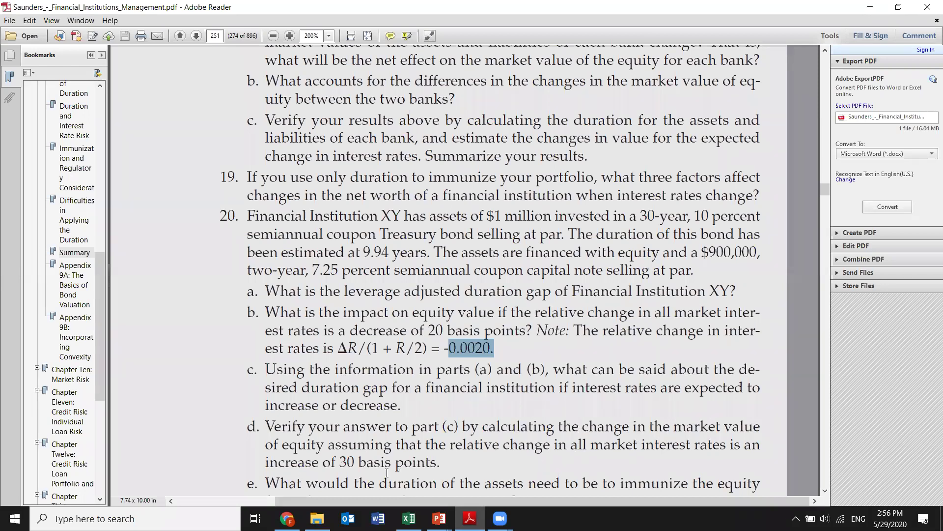
{"action": "left_click_drag", "start_coordinate": [265, 463], "coordinate": [386, 457]}
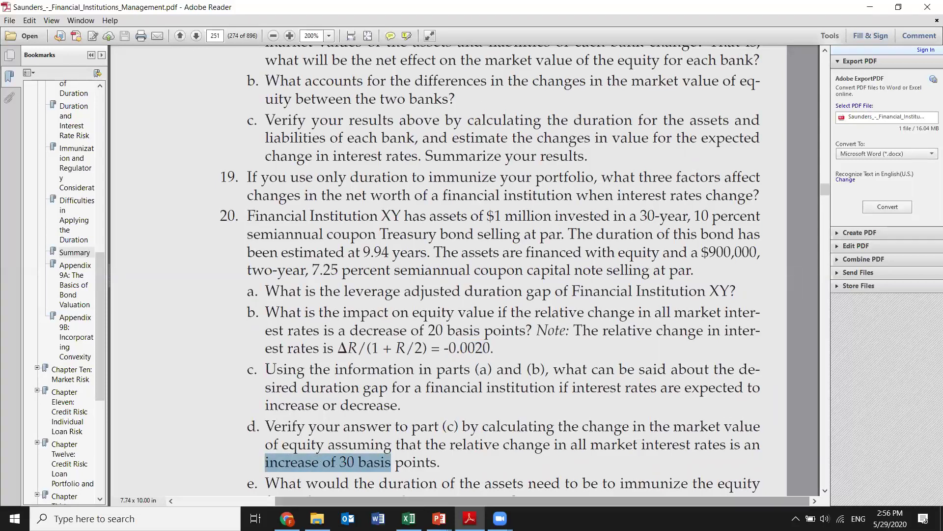
{"action": "left_click", "coordinate": [408, 518]}
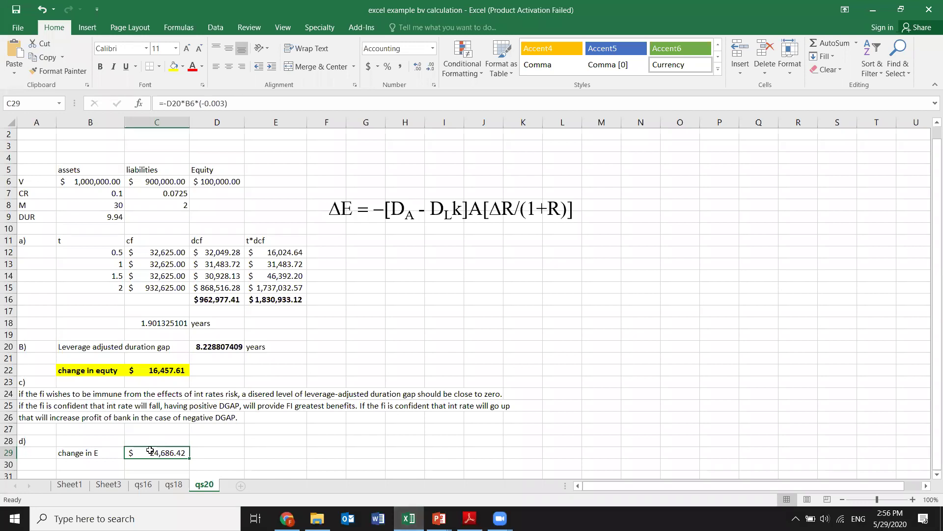
{"action": "double_click", "coordinate": [150, 450]}
{"action": "left_click", "coordinate": [171, 451]}
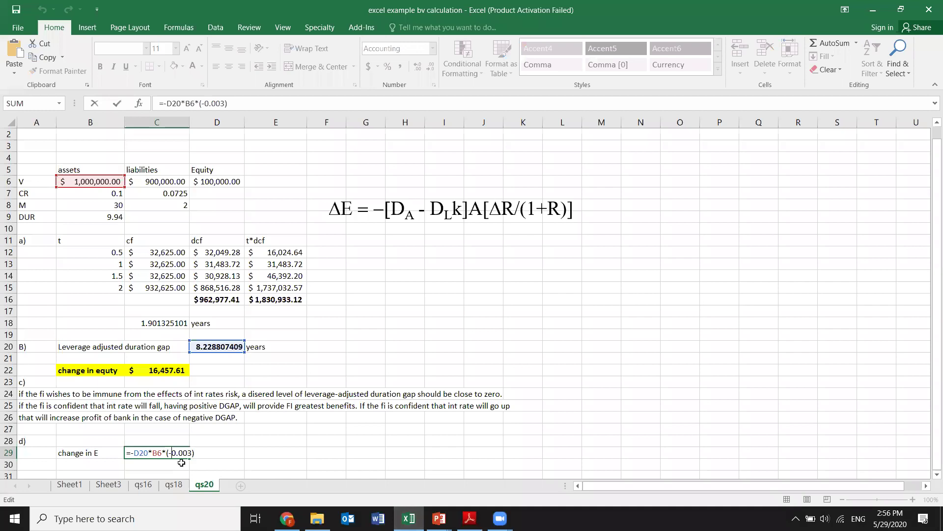
{"action": "key", "text": "BackSpace"}
{"action": "key", "text": "Return"}
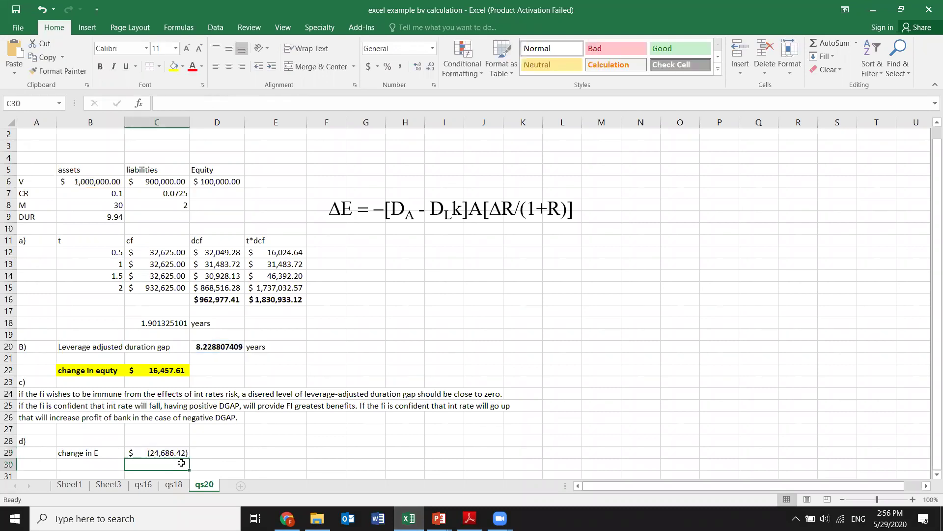
Highlight the change in E label and result in B29:C29 with yellow fill and make them bold.
{"action": "left_click", "coordinate": [161, 453]}
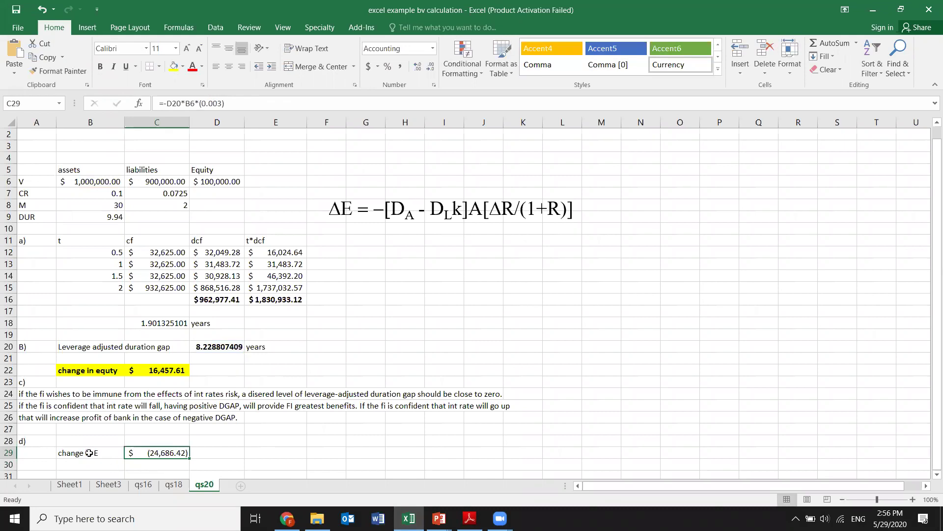
{"action": "left_click", "coordinate": [119, 451]}
{"action": "left_click_drag", "start_coordinate": [119, 452], "coordinate": [162, 452]}
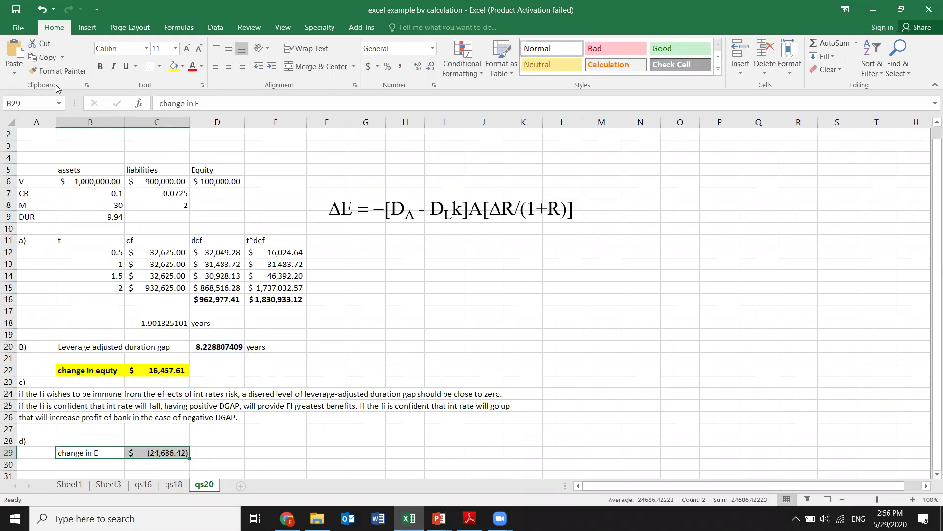
{"action": "left_click", "coordinate": [175, 66]}
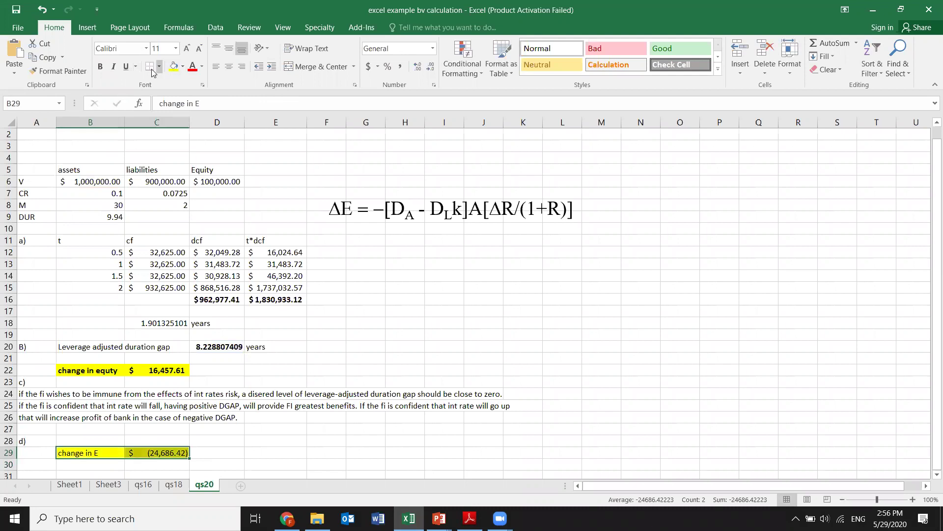
{"action": "left_click", "coordinate": [98, 65]}
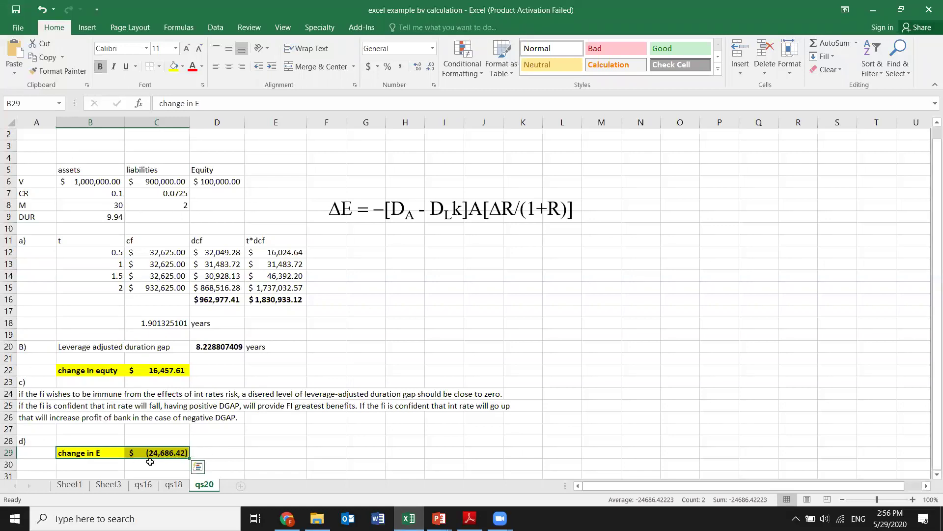
{"action": "left_click", "coordinate": [201, 455]}
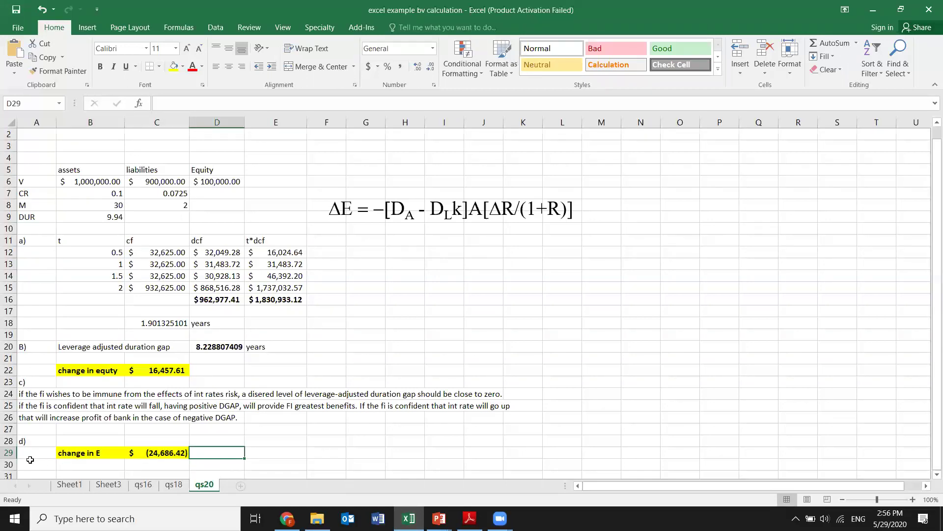
Review the change in E formula in C29 against question 20d in the textbook in Adobe Reader, and return to Excel.
{"action": "left_click", "coordinate": [35, 466]}
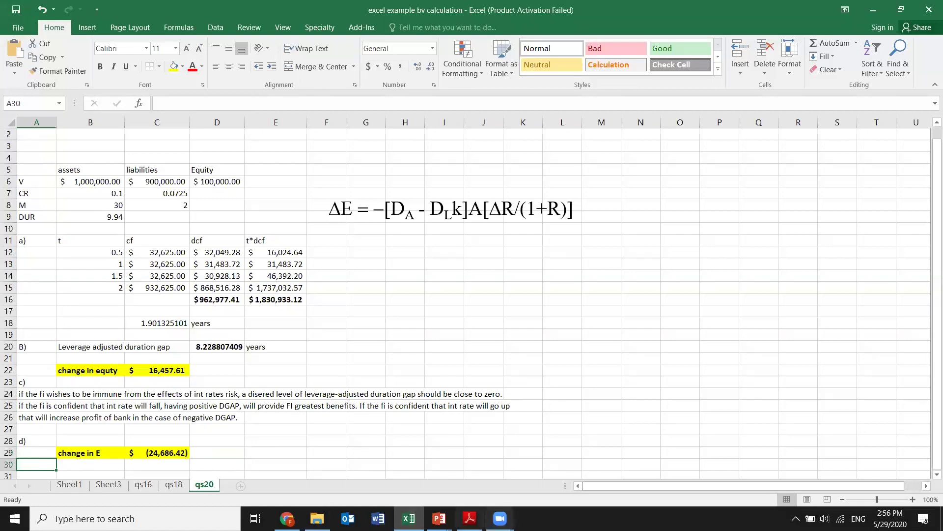
{"action": "left_click", "coordinate": [469, 518]}
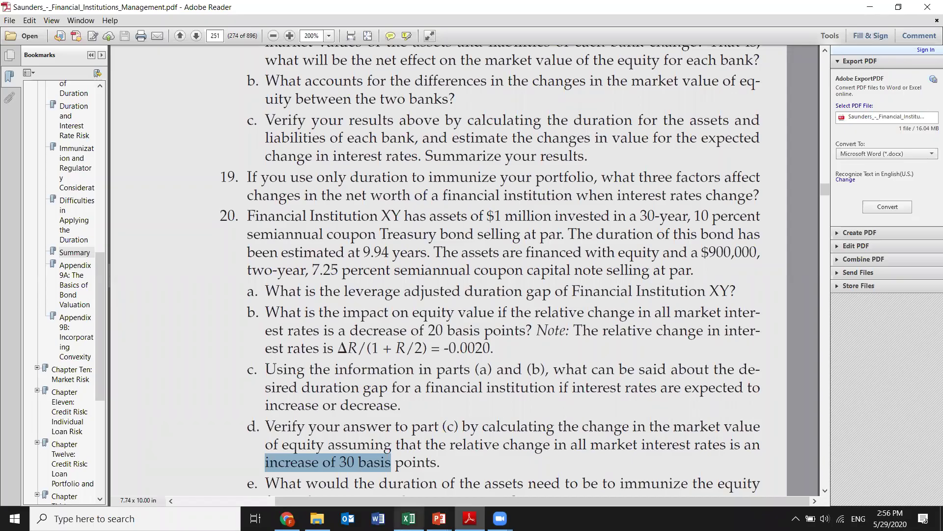
{"action": "left_click", "coordinate": [409, 518]}
{"action": "scroll", "coordinate": [928, 474], "scroll_direction": "down", "scroll_amount": 1}
{"action": "scroll", "coordinate": [929, 473], "scroll_direction": "down", "scroll_amount": 1}
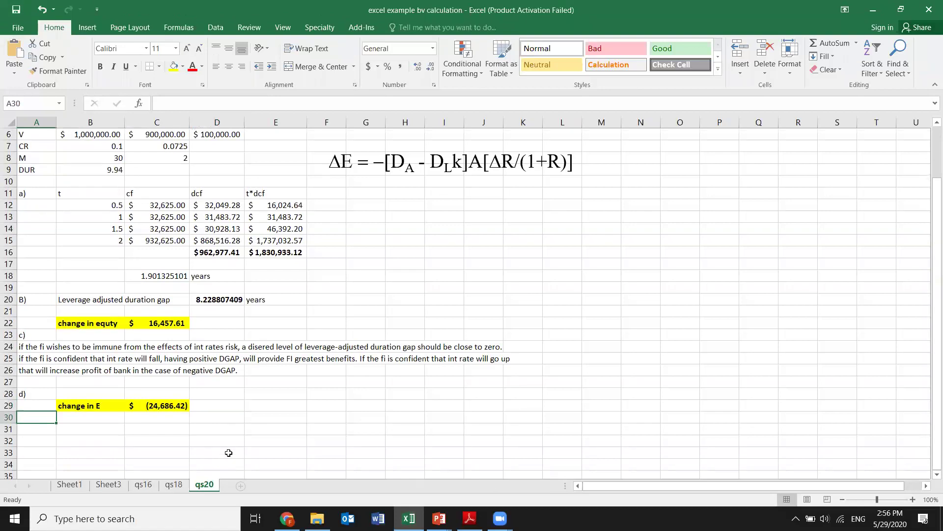
{"action": "left_click", "coordinate": [158, 402]}
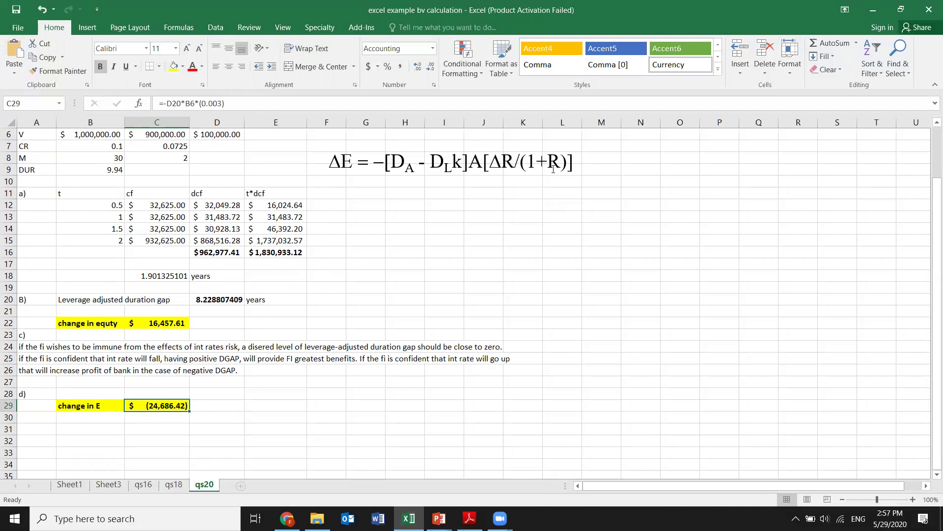
{"action": "double_click", "coordinate": [171, 404]}
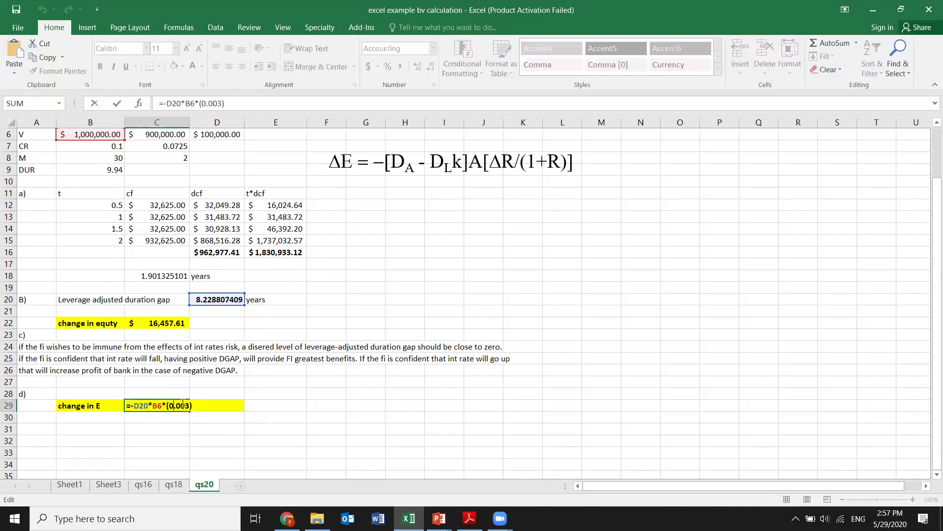
{"action": "double_click", "coordinate": [170, 405]}
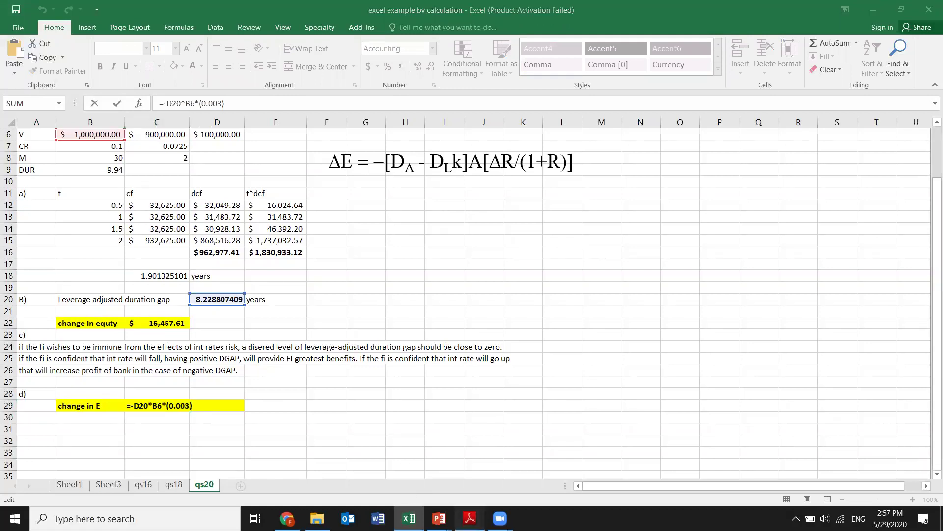
{"action": "left_click", "coordinate": [469, 518]}
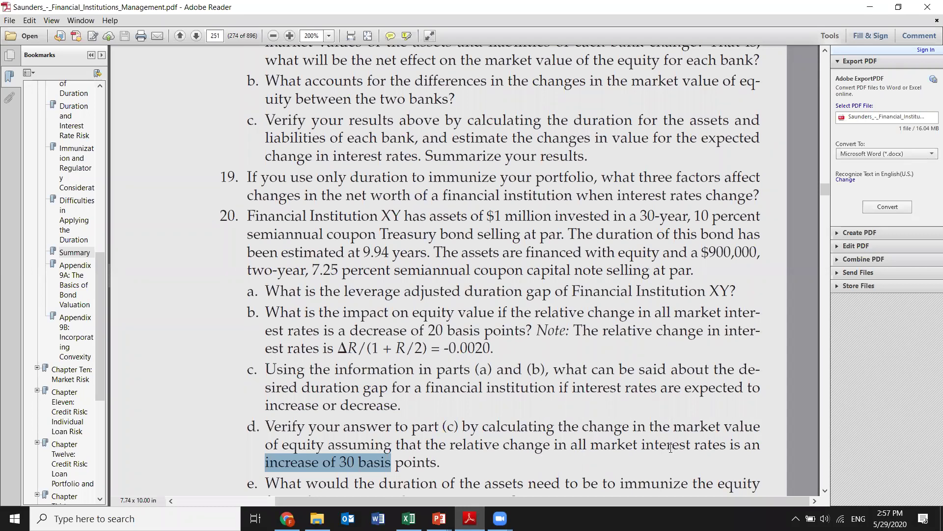
{"action": "left_click", "coordinate": [481, 476]}
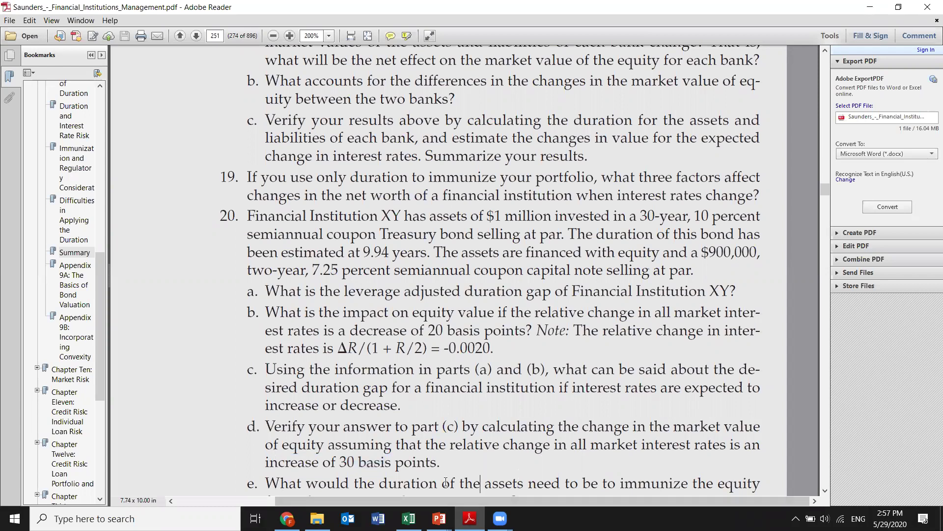
{"action": "left_click", "coordinate": [409, 519]}
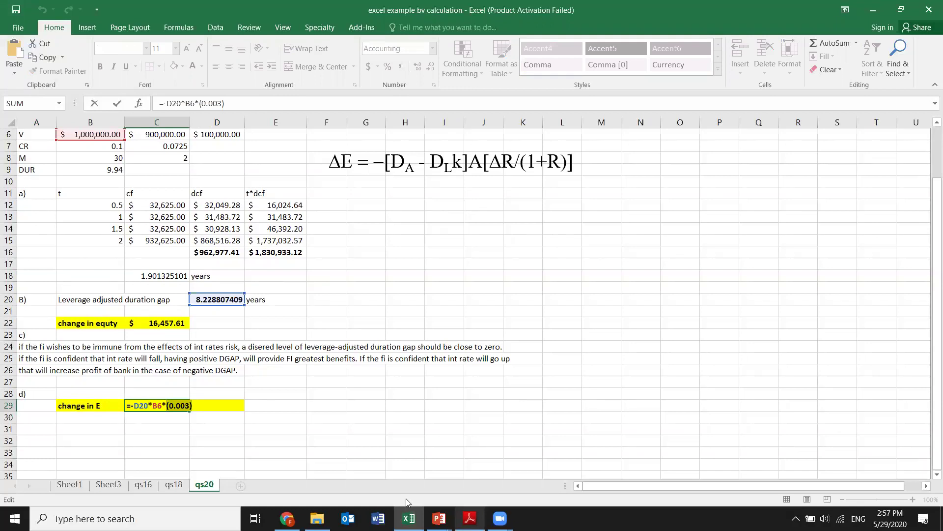
{"action": "key", "text": "Return"}
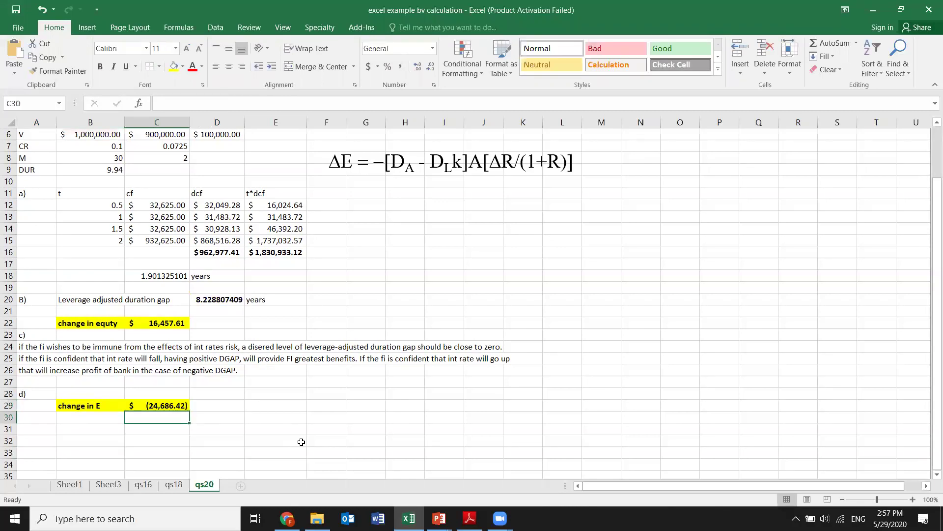
Enter the label "e)" in A31, highlighting question 20e in the textbook in Adobe Reader before returning to Excel.
{"action": "left_click", "coordinate": [32, 428]}
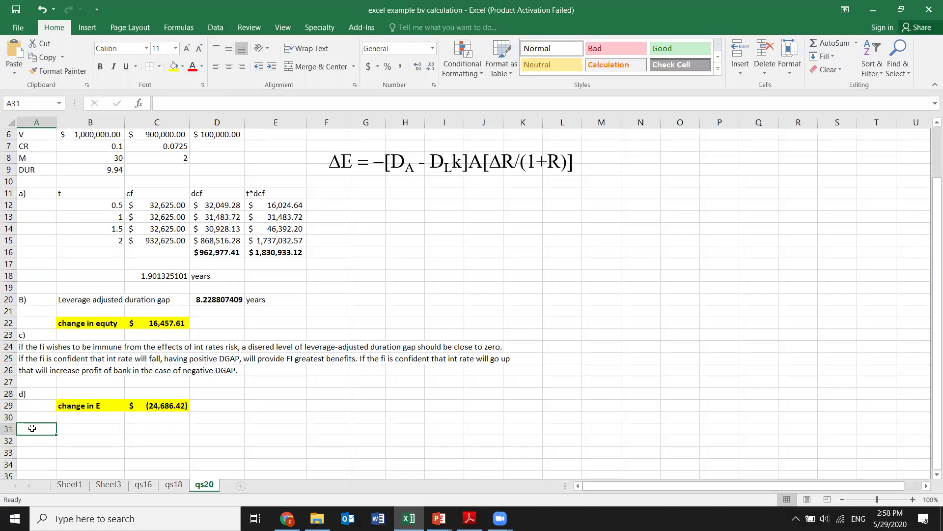
{"action": "type", "text": "e)"}
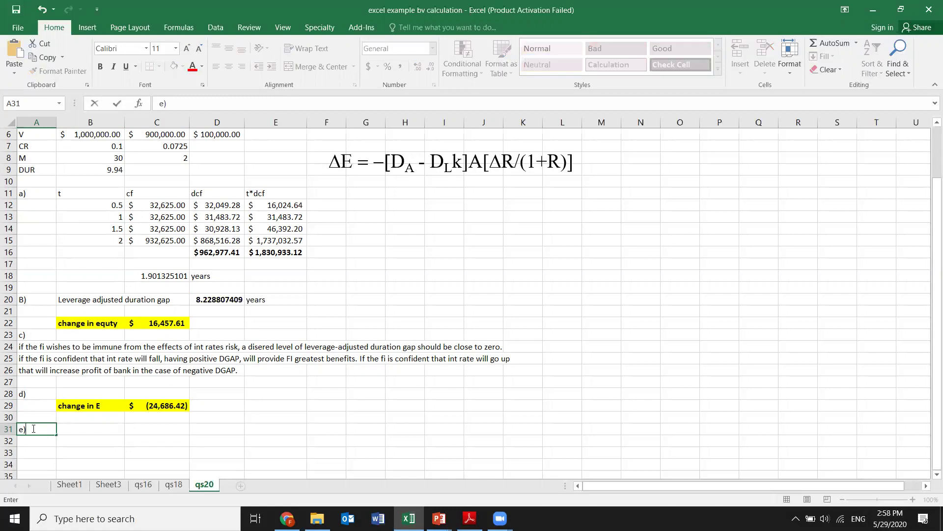
{"action": "left_click", "coordinate": [469, 518]}
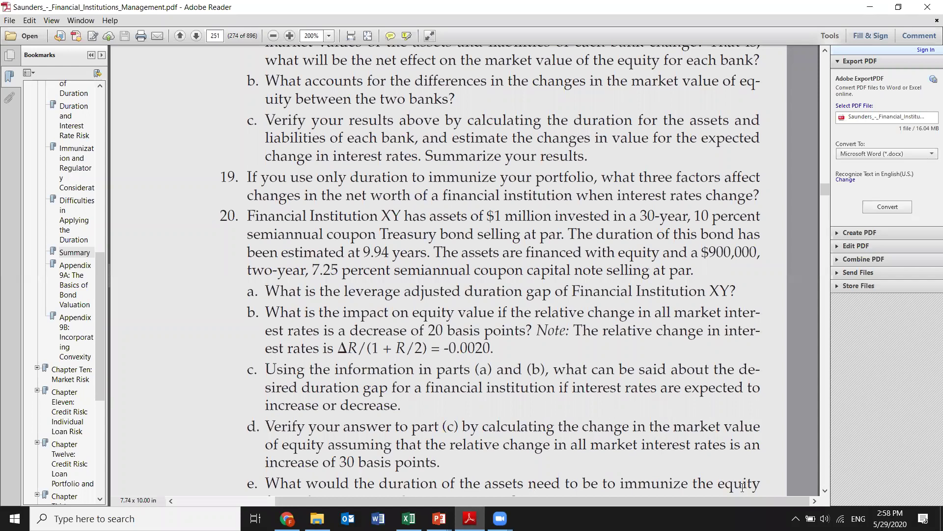
{"action": "left_click", "coordinate": [825, 490]}
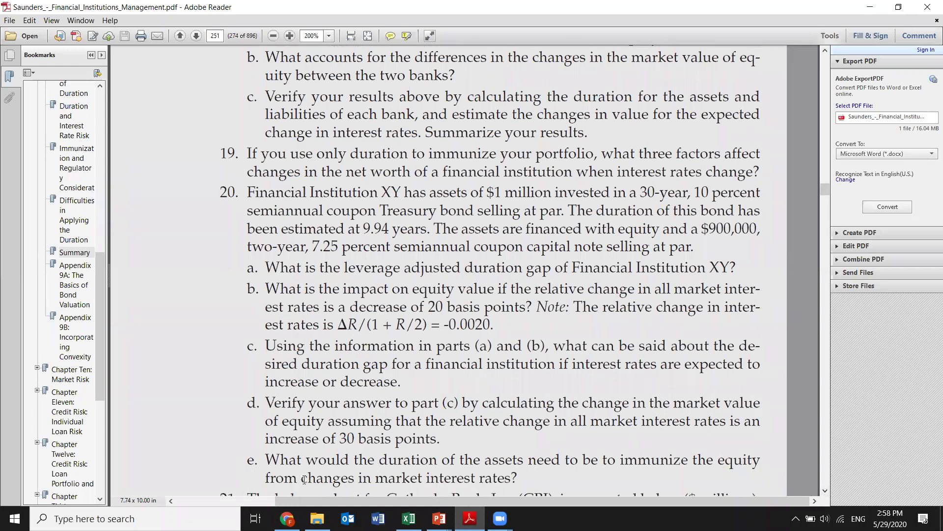
{"action": "left_click", "coordinate": [825, 490]}
{"action": "left_click_drag", "start_coordinate": [517, 455], "coordinate": [300, 441]}
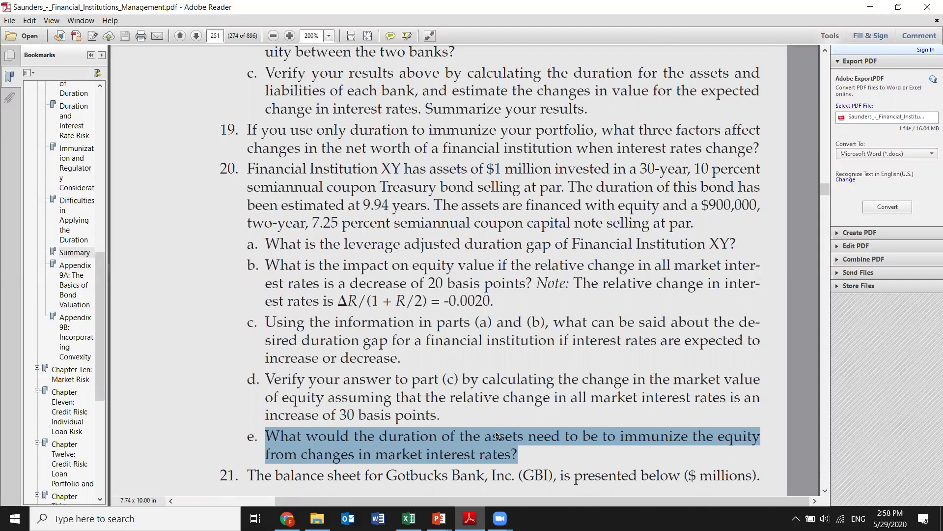
{"action": "left_click", "coordinate": [409, 518]}
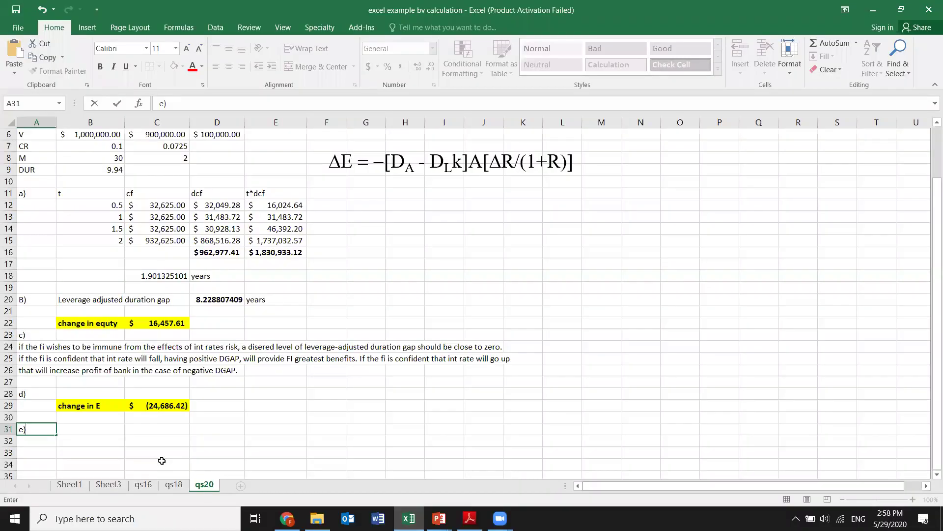
{"action": "key", "text": "Return"}
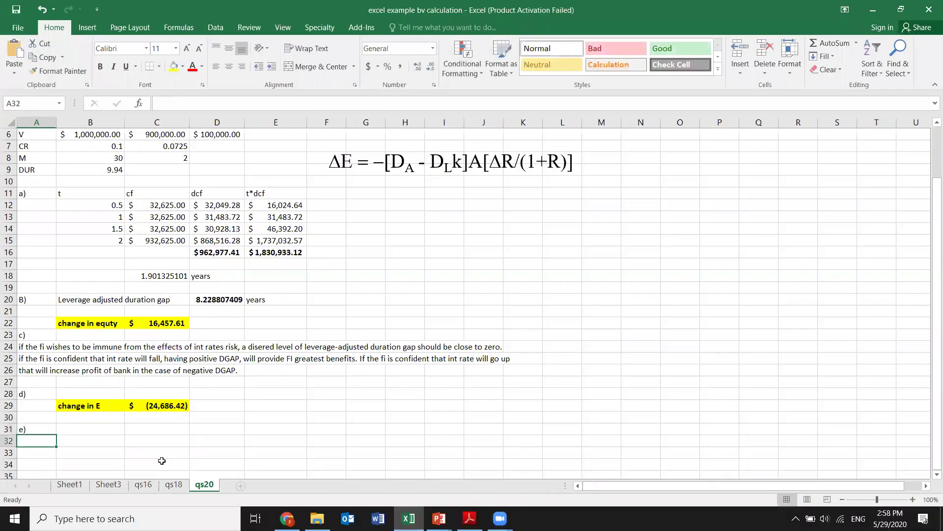
Start the part e answer in A32 with "as you immunize equity from int rate shocks".
{"action": "type", "text": "as you "}
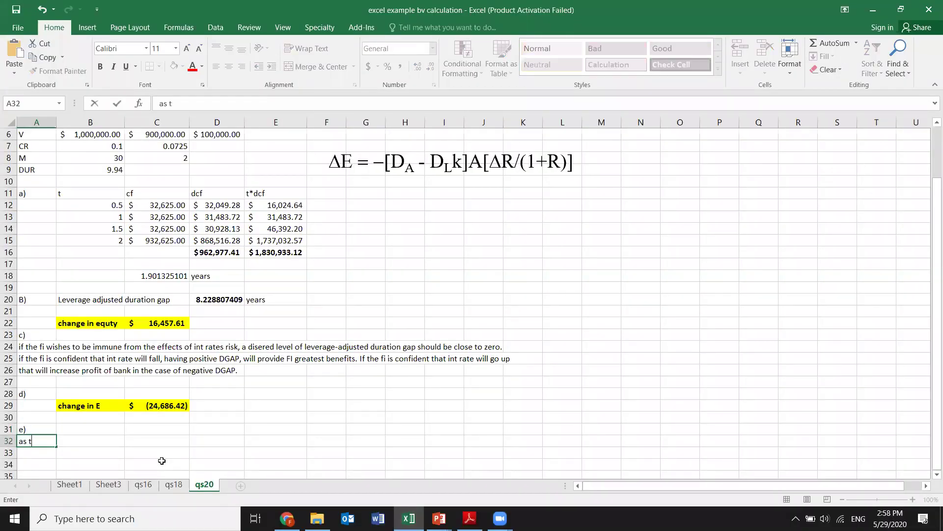
{"action": "type", "text": "immunize equity from"}
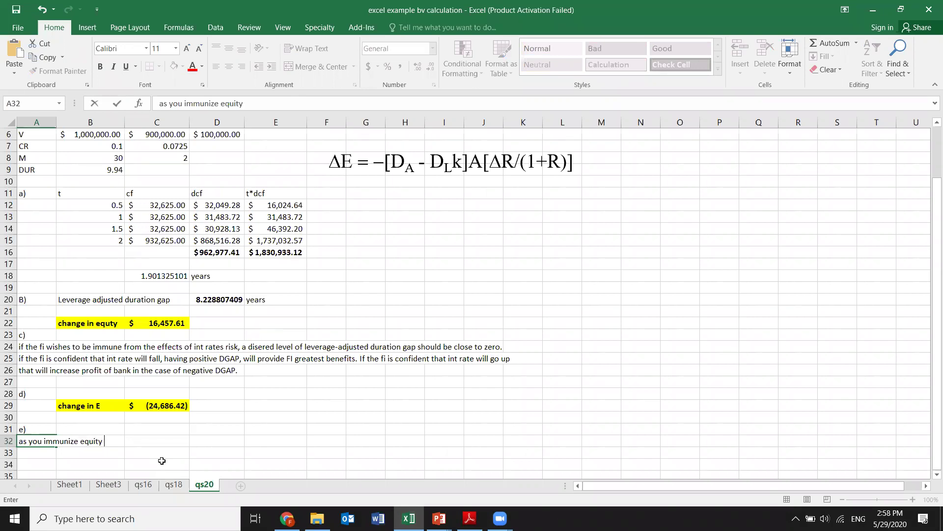
{"action": "type", "text": " changes"}
{"action": "key", "text": "BackSpace"}
{"action": "key", "text": "BackSpace"}
{"action": "key", "text": "BackSpace"}
{"action": "key", "text": "BackSpace"}
{"action": "key", "text": "BackSpace"}
{"action": "key", "text": "BackSpace"}
{"action": "key", "text": "BackSpace"}
{"action": "type", "text": "inter"}
{"action": "type", "text": "es"}
{"action": "key", "text": "BackSpace"}
{"action": "key", "text": "BackSpace"}
{"action": "key", "text": "BackSpace"}
{"action": "key", "text": "BackSpace"}
{"action": "key", "text": "BackSpace"}
{"action": "type", "text": "t"}
{"action": "type", "text": " rate sho"}
{"action": "type", "text": "k"}
{"action": "type", "text": "ks"}
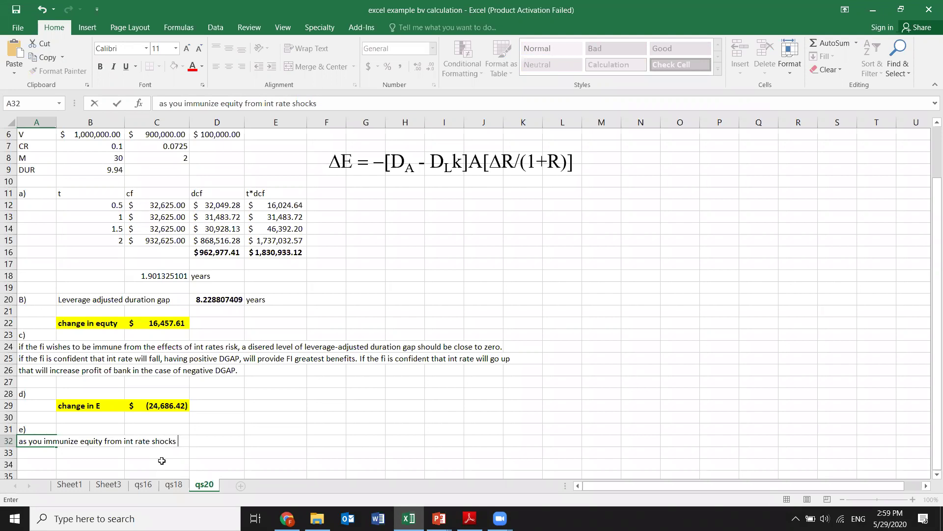
{"action": "type", "text": "that ma"}
{"action": "key", "text": "BackSpace"}
{"action": "key", "text": "BackSpace"}
{"action": "type", "text": "make"}
{"action": "key", "text": "BackSpace"}
{"action": "key", "text": "BackSpace"}
{"action": "key", "text": "BackSpace"}
{"action": "key", "text": "BackSpace"}
{"action": "key", "text": "BackSpace"}
{"action": "key", "text": "BackSpace"}
{"action": "key", "text": "BackSpace"}
{"action": "key", "text": "BackSpace"}
{"action": "key", "text": "BackSpace"}
{"action": "key", "text": "BackSpace"}
{"action": "type", "text": "."}
{"action": "key", "text": "BackSpace"}
Continue the part e answer in A32 with "so DGAP of assets should be equal to".
{"action": "type", "text": "so D of assets sho"}
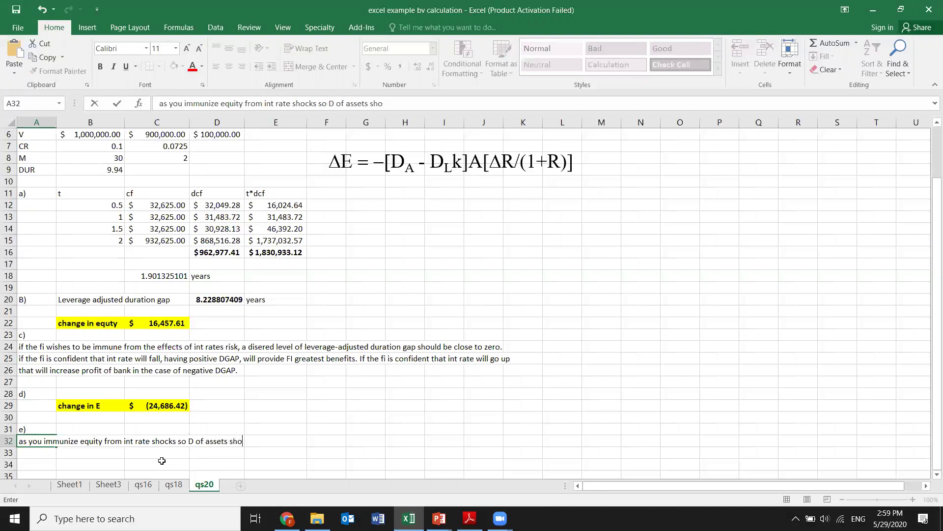
{"action": "type", "text": "uld be equal to"}
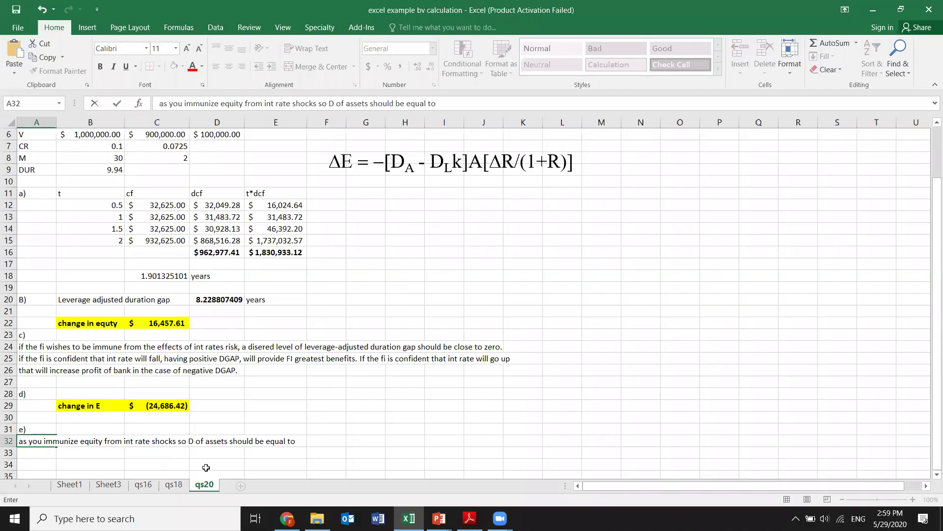
{"action": "double_click", "coordinate": [28, 442]}
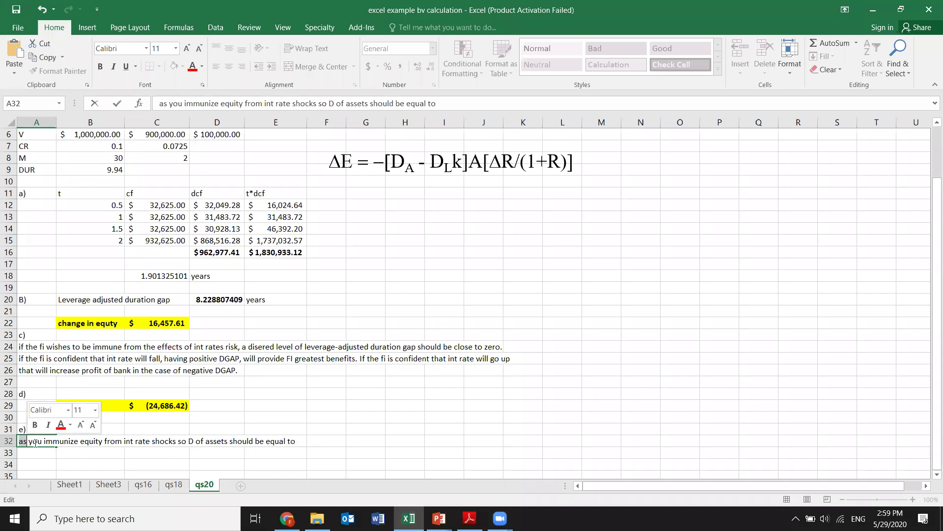
{"action": "left_click", "coordinate": [194, 440]}
{"action": "type", "text": "GAP"}
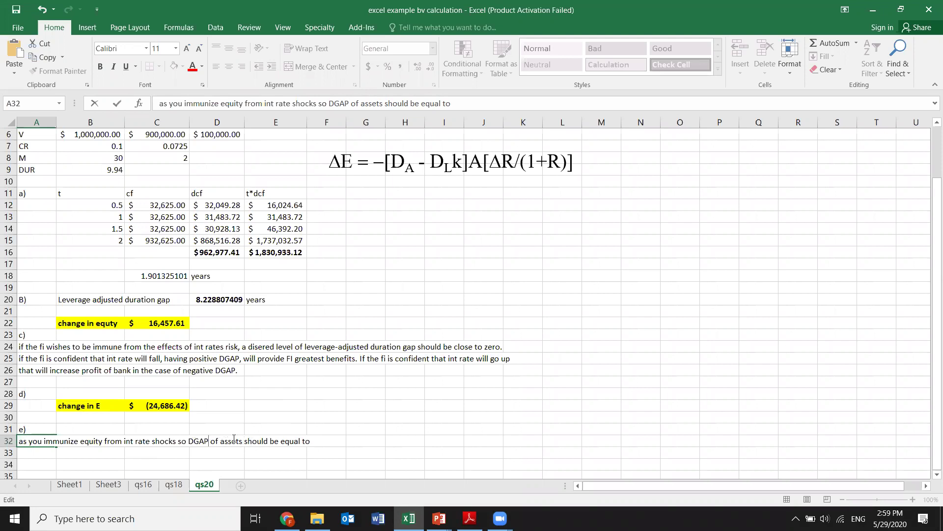
Remove "of assets" from the A32 sentence and finish it with "0.".
{"action": "left_click_drag", "start_coordinate": [242, 441], "coordinate": [215, 441]}
{"action": "key", "text": "Delete"}
{"action": "key", "text": "BackSpace"}
{"action": "key", "text": "BackSpace"}
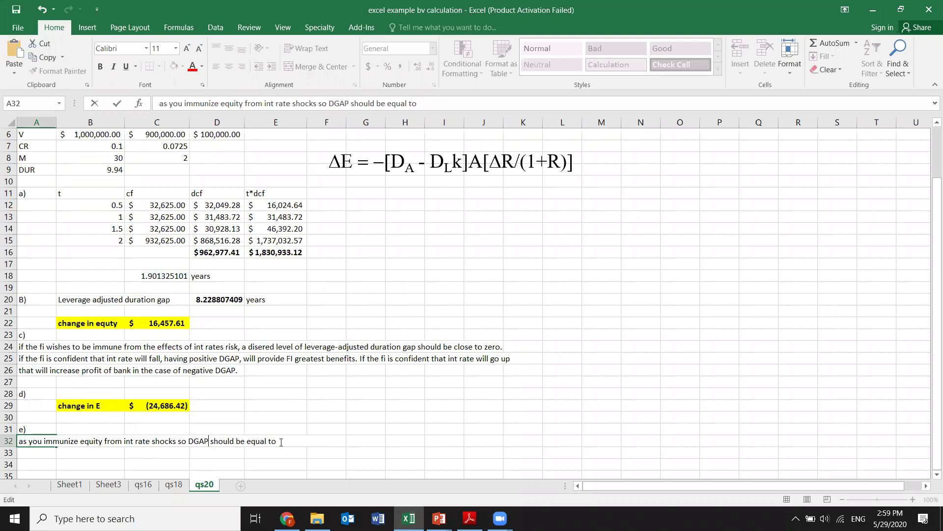
{"action": "type", "text": "0"}
{"action": "type", "text": "."}
{"action": "key", "text": "Return"}
{"action": "key", "text": "Return"}
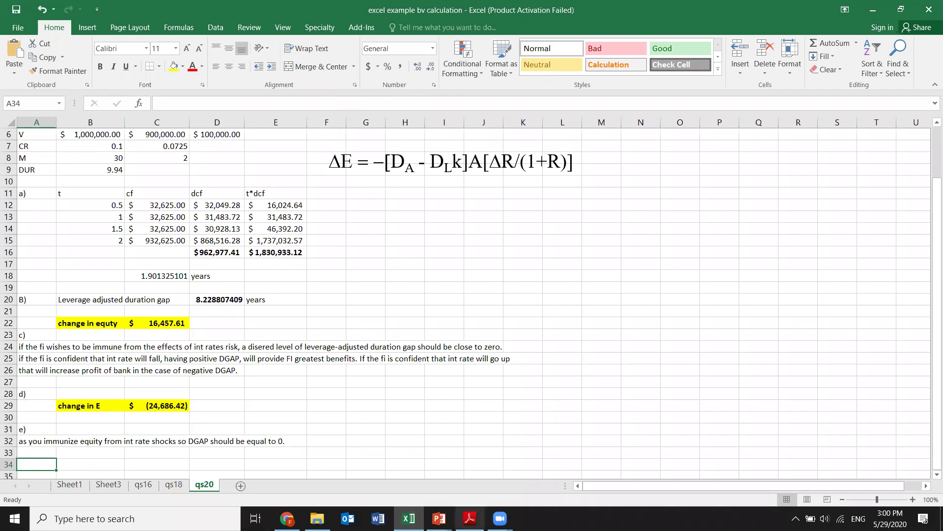
Highlight the duration terms in the change in E formula above the table, and enter Da-k*DL=0 in C34.
{"action": "mouse_move", "coordinate": [317, 519]}
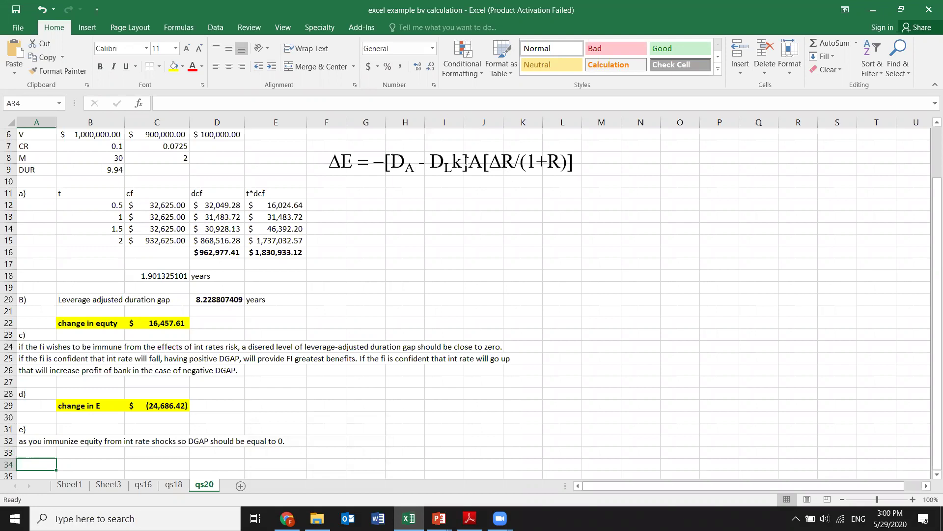
{"action": "left_click_drag", "start_coordinate": [466, 162], "coordinate": [396, 168]}
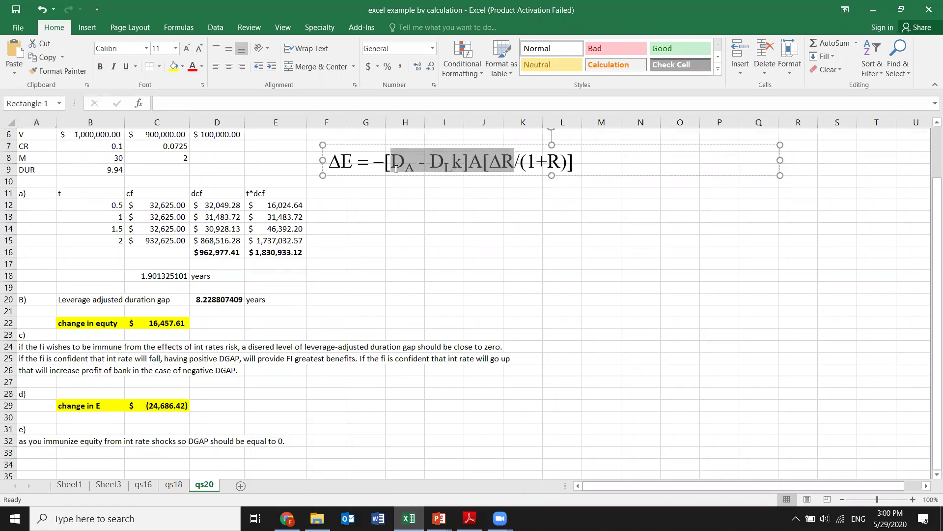
{"action": "left_click", "coordinate": [580, 165]}
{"action": "left_click", "coordinate": [167, 463]}
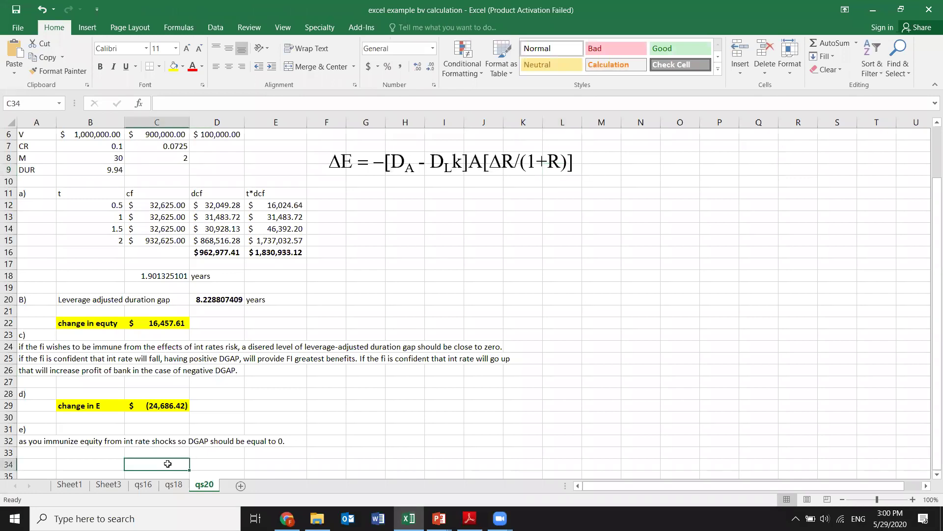
{"action": "type", "text": "Da"}
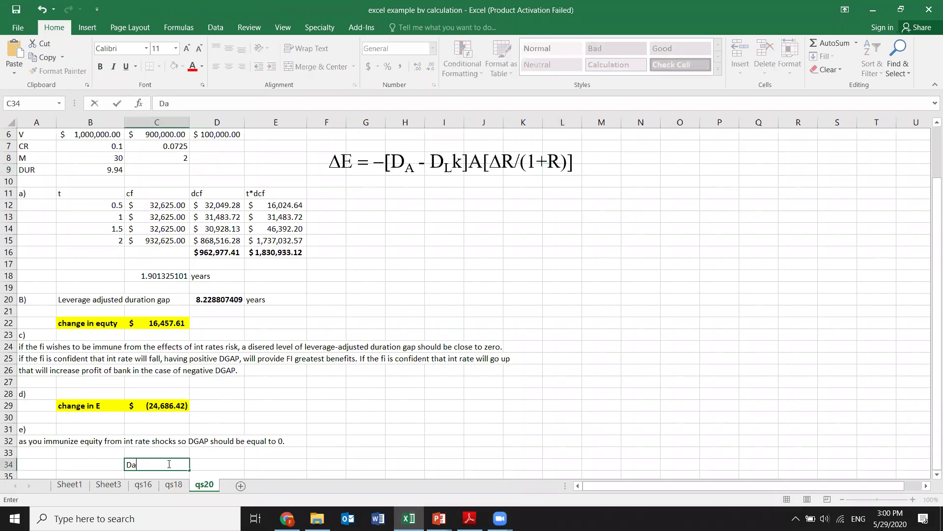
{"action": "type", "text": "-k*D"}
{"action": "key", "text": "BackSpace"}
{"action": "type", "text": "L=0"}
{"action": "left_click", "coordinate": [200, 465]}
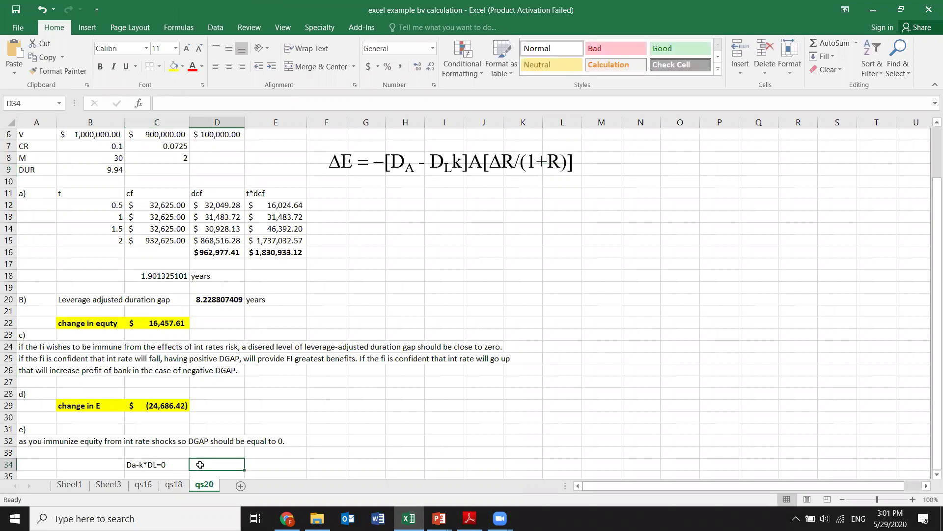
Enter the line DL*k=1.8975*.9=1.70775 in C35, below the zero duration gap condition.
{"action": "left_click", "coordinate": [167, 475]}
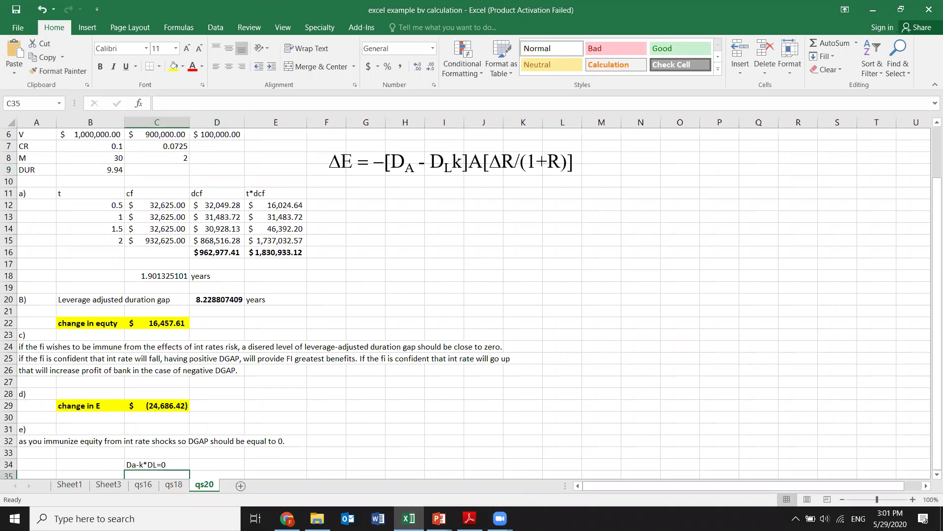
{"action": "scroll", "coordinate": [929, 482], "scroll_direction": "down", "scroll_amount": 2}
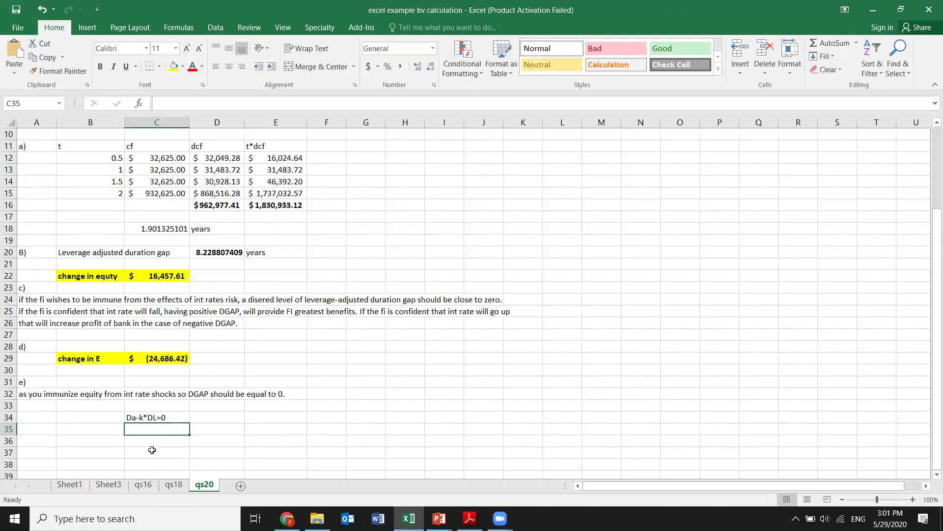
{"action": "type", "text": "D"}
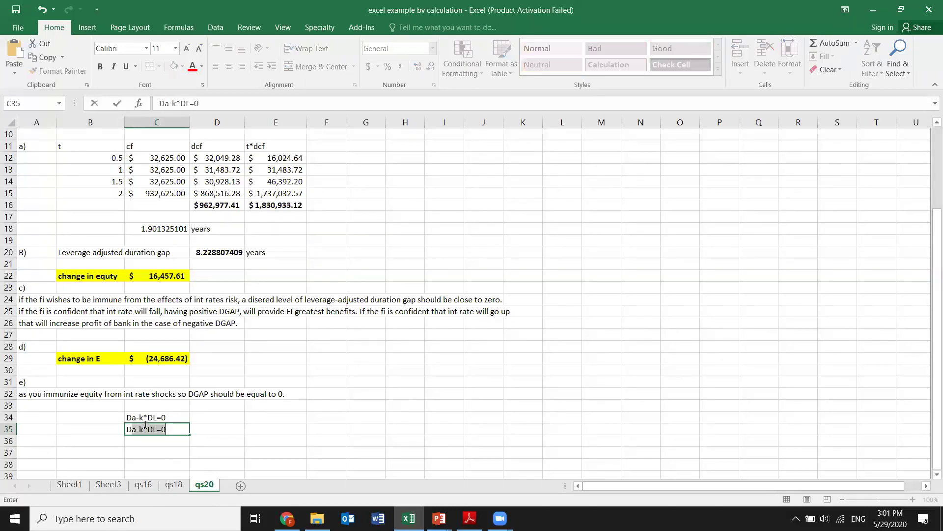
{"action": "type", "text": "L*l"}
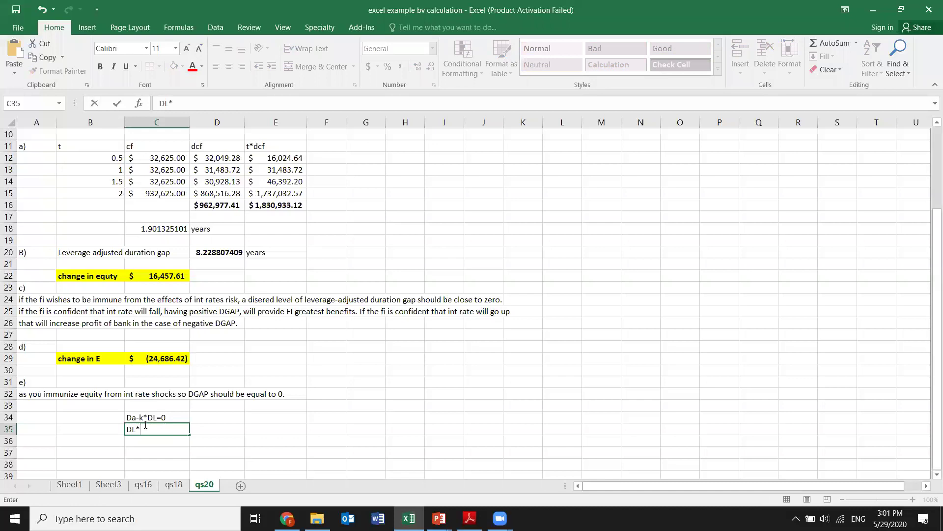
{"action": "key", "text": "BackSpace"}
{"action": "left_click", "coordinate": [287, 518]}
{"action": "type", "text": "1.8975"}
{"action": "type", "text": "*.9"}
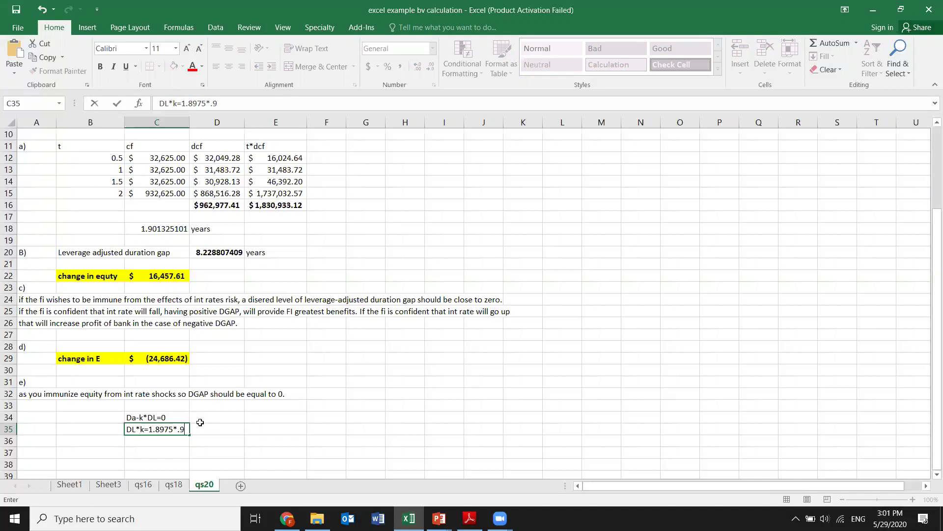
{"action": "type", "text": "=1.70775"}
{"action": "left_click", "coordinate": [209, 449]}
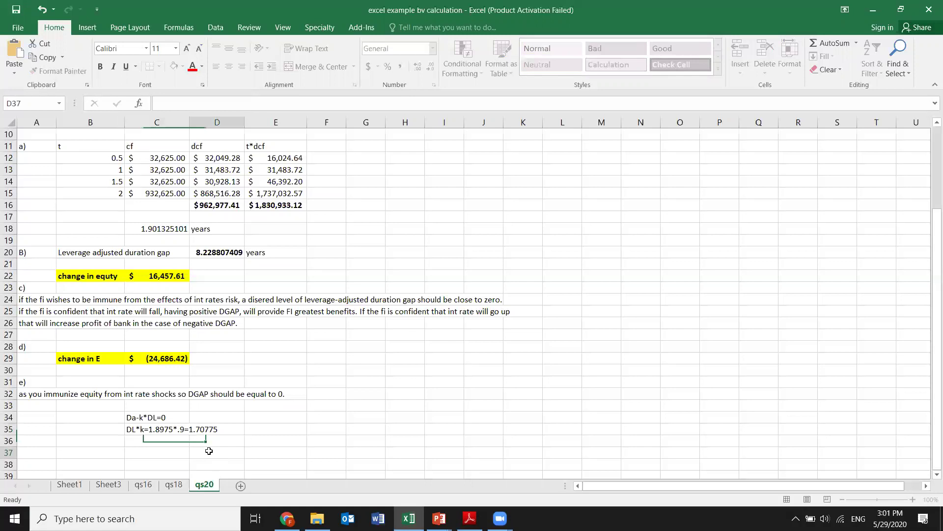
{"action": "left_click", "coordinate": [149, 440]}
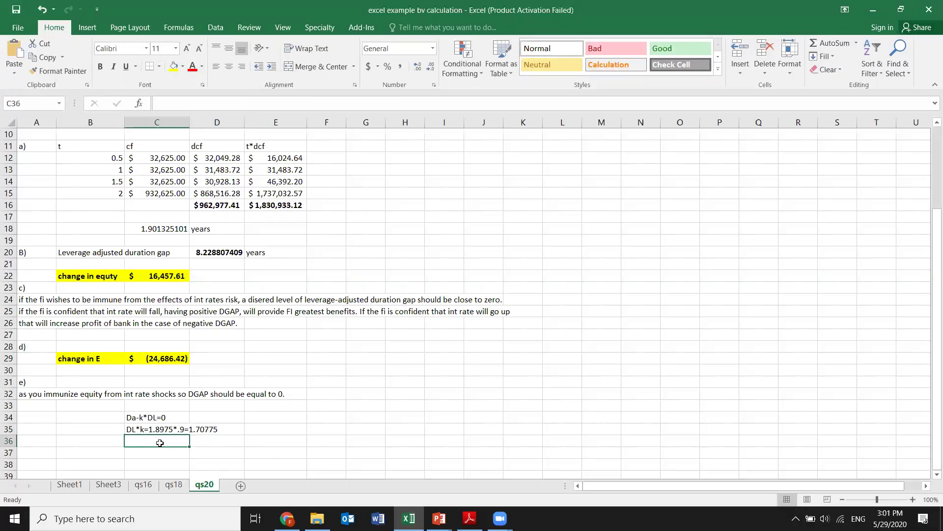
{"action": "left_click", "coordinate": [459, 4]}
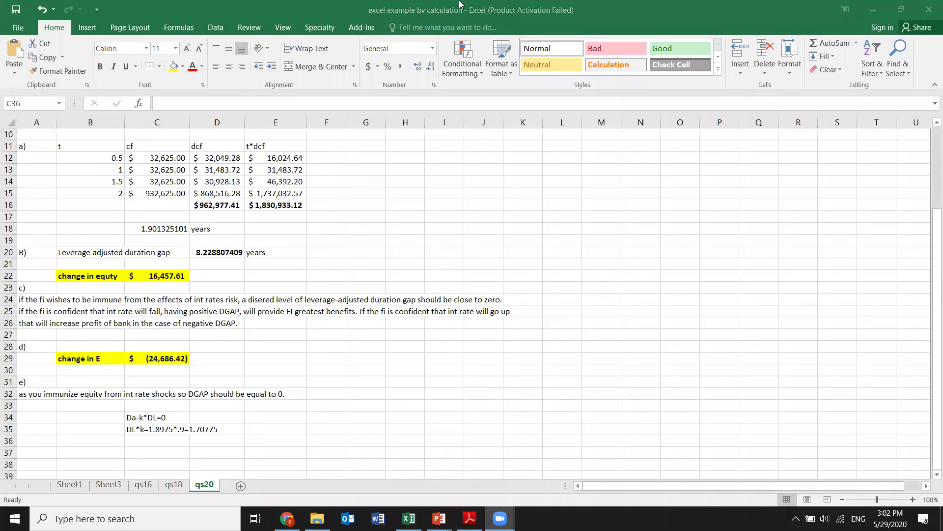
{"action": "left_click", "coordinate": [186, 439]}
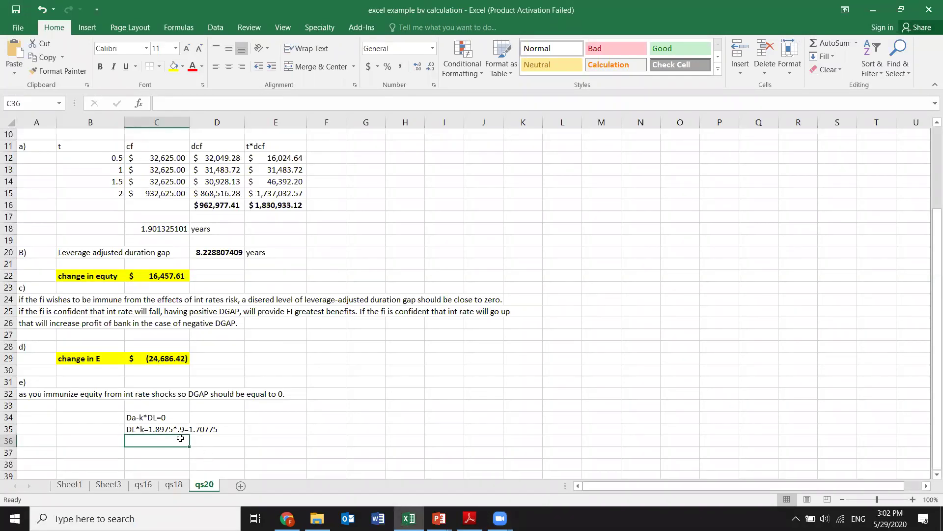
{"action": "type", "text": "Da="}
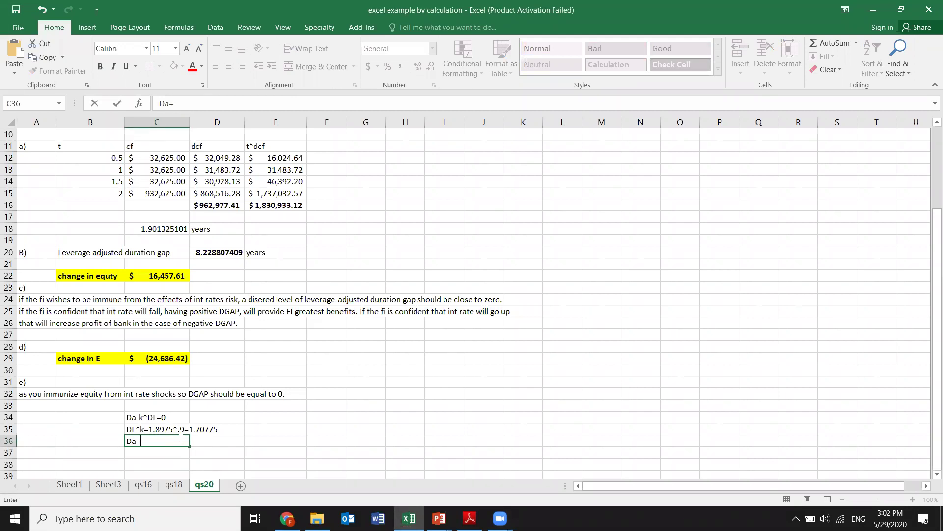
{"action": "key", "text": "BackSpace"}
{"action": "key", "text": "BackSpace"}
{"action": "key", "text": "BackSpace"}
Delete "*.9=1.70775" from C35, leaving DL*k=1.8975.
{"action": "left_click", "coordinate": [148, 427]}
{"action": "double_click", "coordinate": [137, 429]}
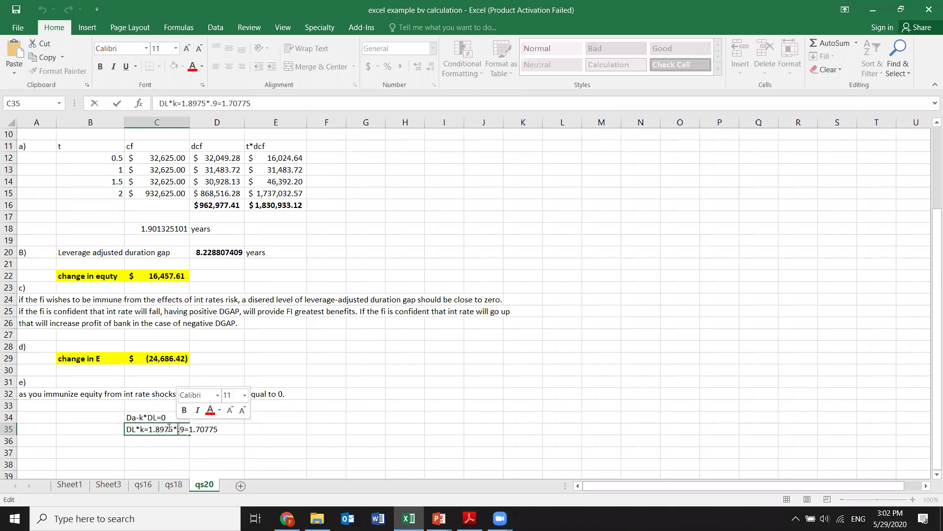
{"action": "left_click_drag", "start_coordinate": [173, 429], "coordinate": [219, 429]}
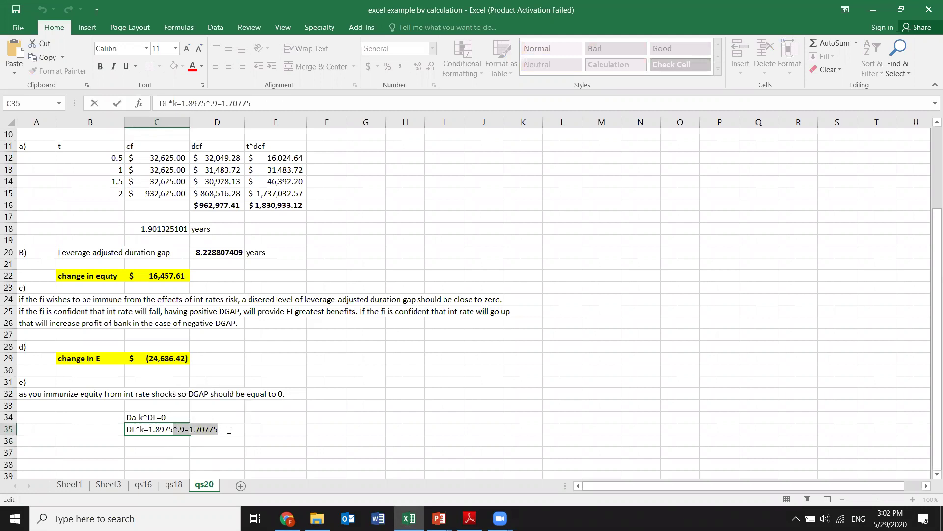
{"action": "key", "text": "BackSpace"}
{"action": "key", "text": "Return"}
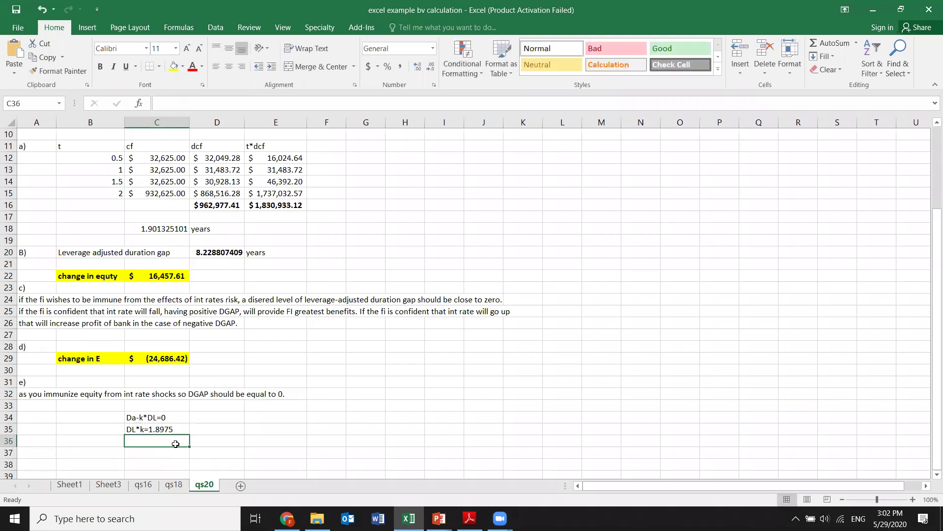
Enter the required asset duration line DA=1.8975*.9=1.70775 in C36.
{"action": "type", "text": "D"}
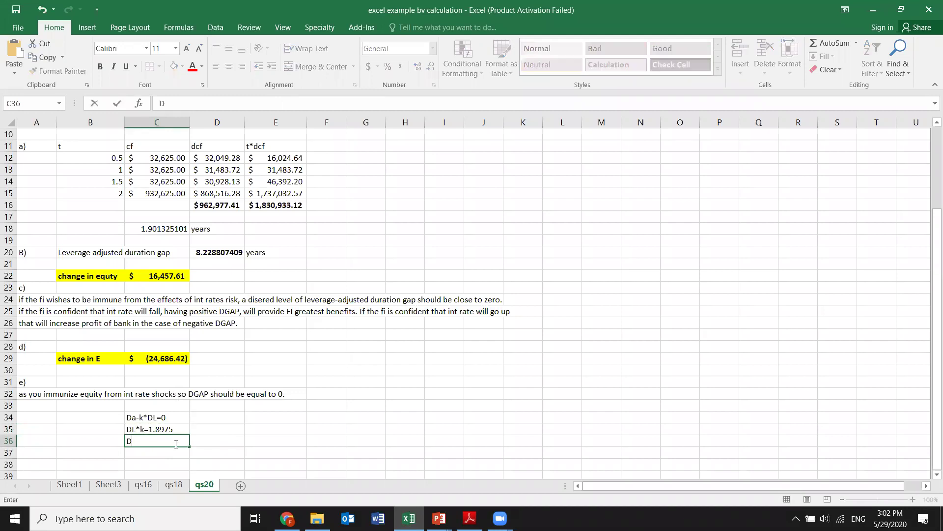
{"action": "type", "text": "A=*.9=1.70775"}
{"action": "left_click", "coordinate": [143, 438]}
{"action": "type", "text": "1."}
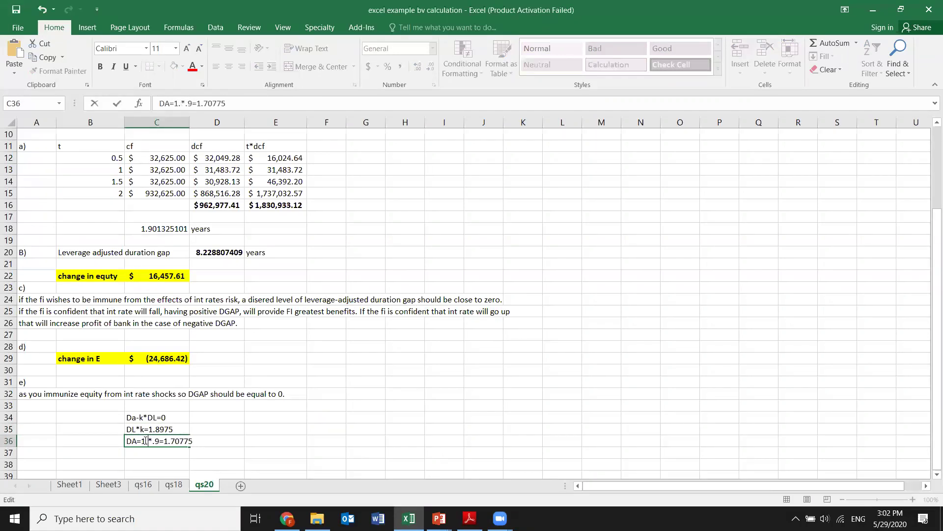
{"action": "type", "text": "89"}
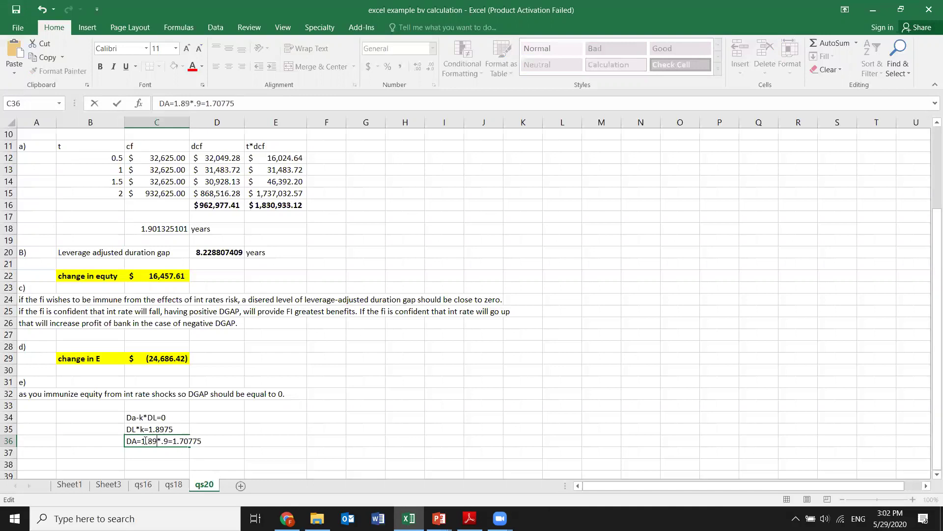
{"action": "type", "text": "75"}
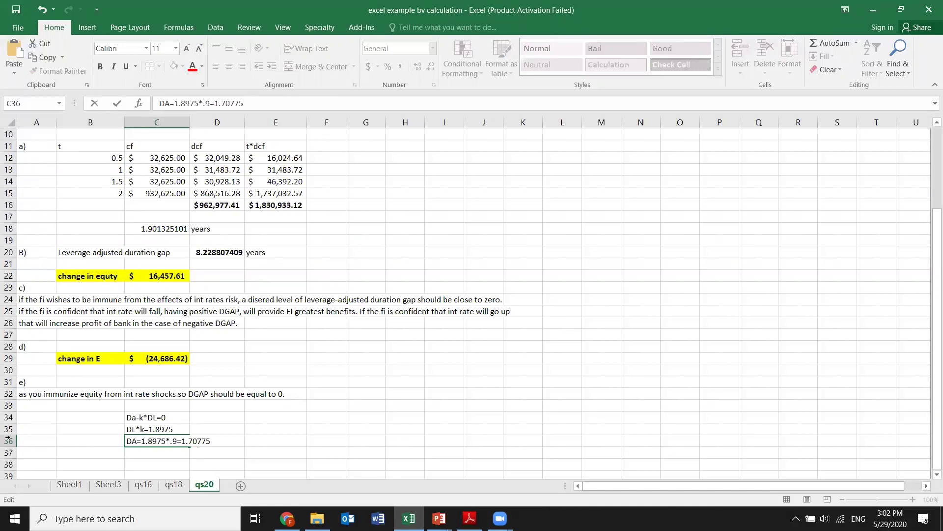
{"action": "left_click", "coordinate": [174, 453]}
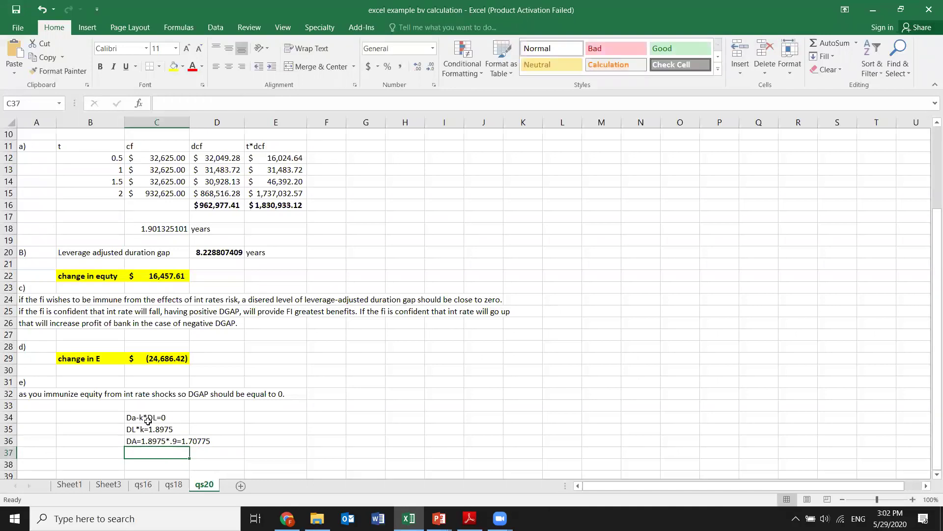
Move the lines in C35:C36 down one row and enter DA=k*DL in the freed cell C35.
{"action": "left_click", "coordinate": [166, 431]}
{"action": "left_click_drag", "start_coordinate": [165, 442], "coordinate": [165, 456]}
{"action": "left_click", "coordinate": [152, 428]}
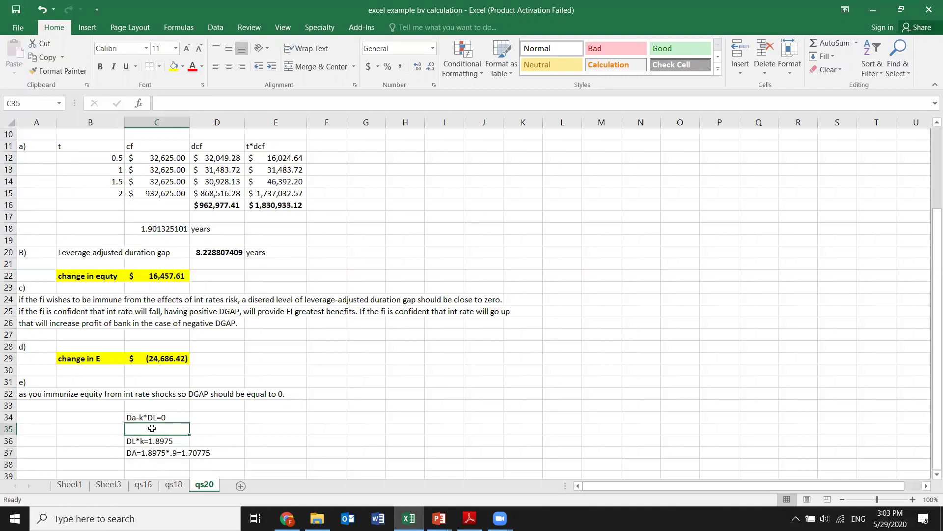
{"action": "type", "text": "Da"}
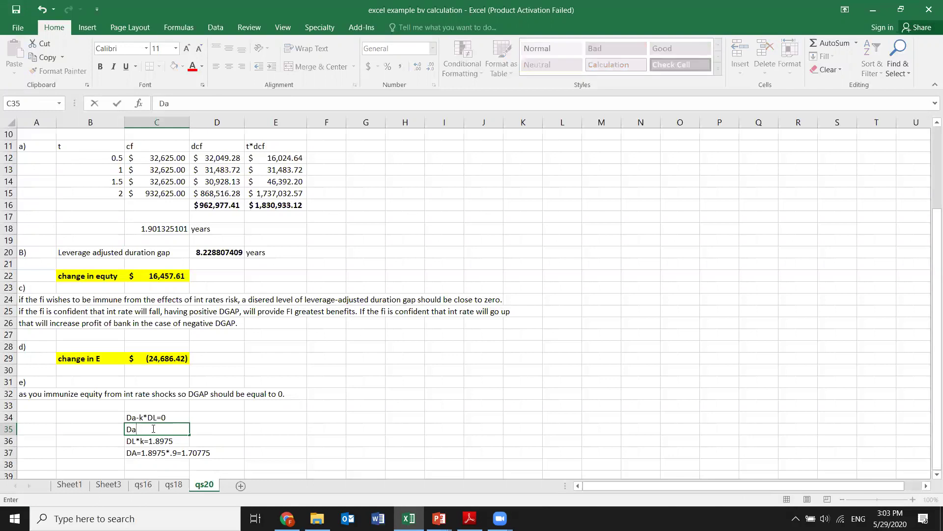
{"action": "key", "text": "BackSpace"}
{"action": "type", "text": "A="}
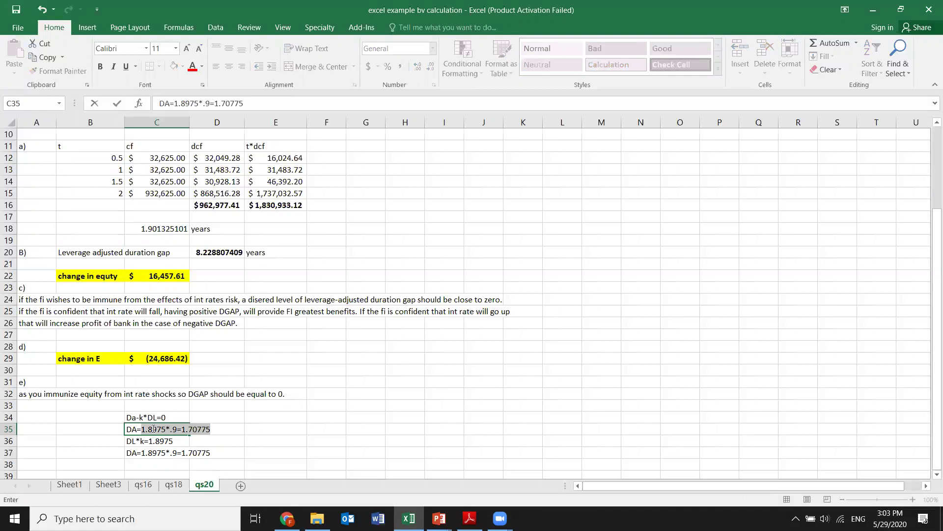
{"action": "type", "text": "k*DL"}
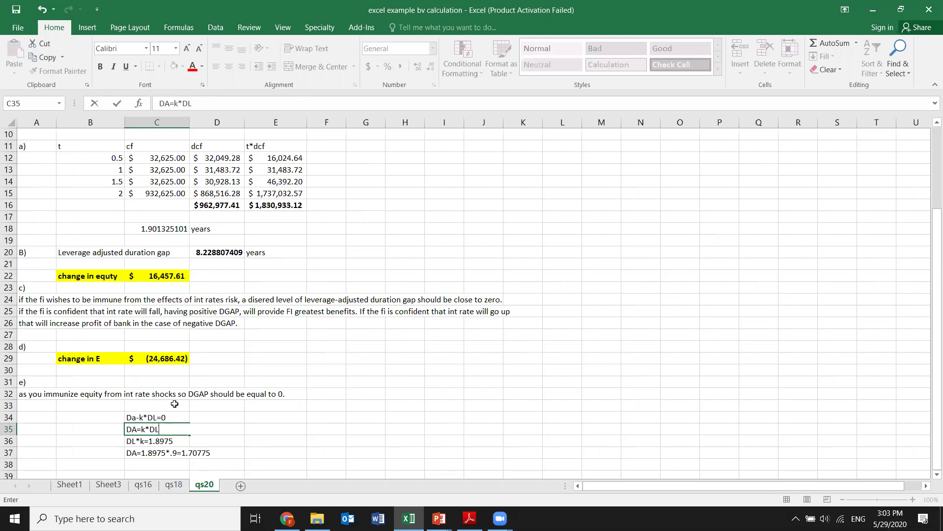
{"action": "left_click", "coordinate": [154, 453]}
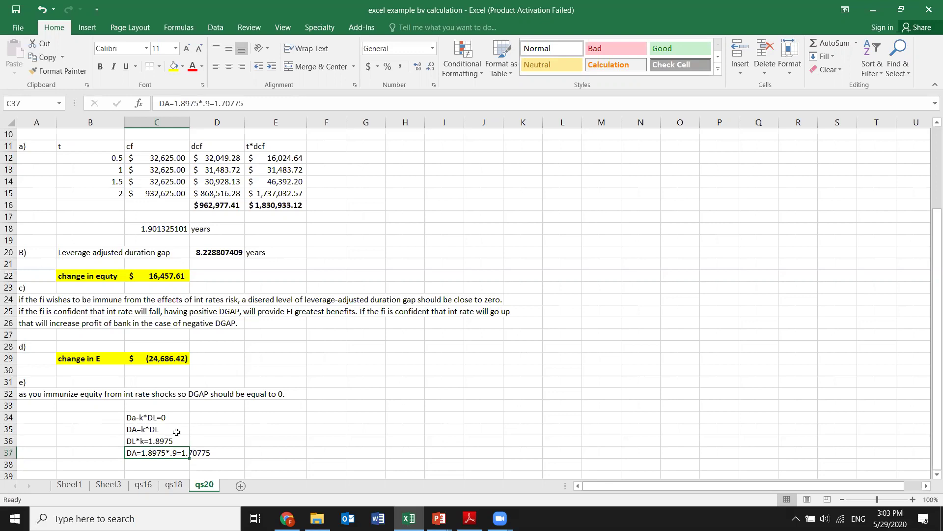
{"action": "left_click", "coordinate": [141, 468]}
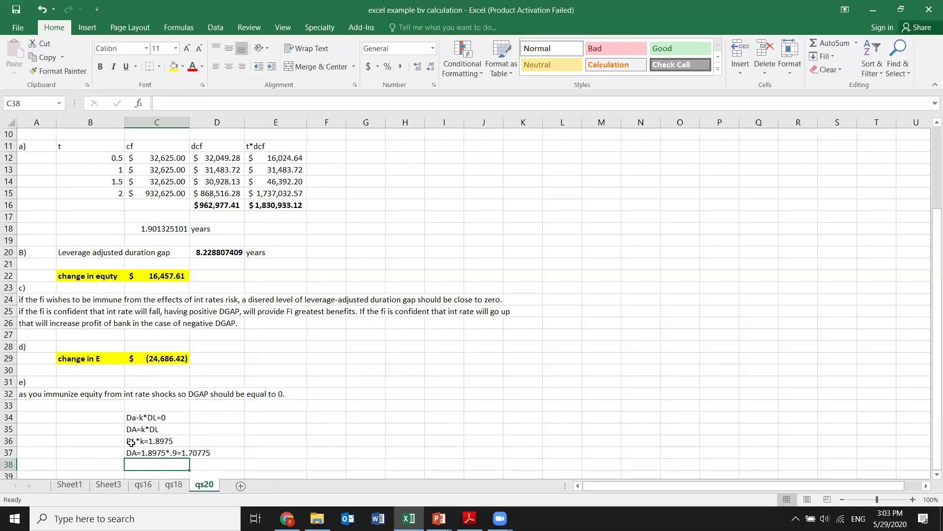
Inspect the leverage adjusted duration gap formula in D20.
{"action": "left_click", "coordinate": [160, 440]}
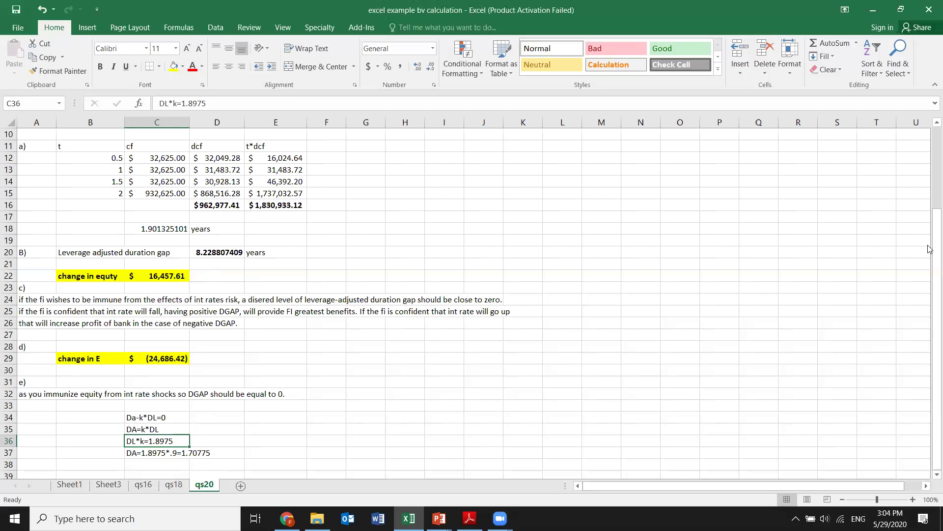
{"action": "scroll", "coordinate": [929, 249], "scroll_direction": "up", "scroll_amount": 2}
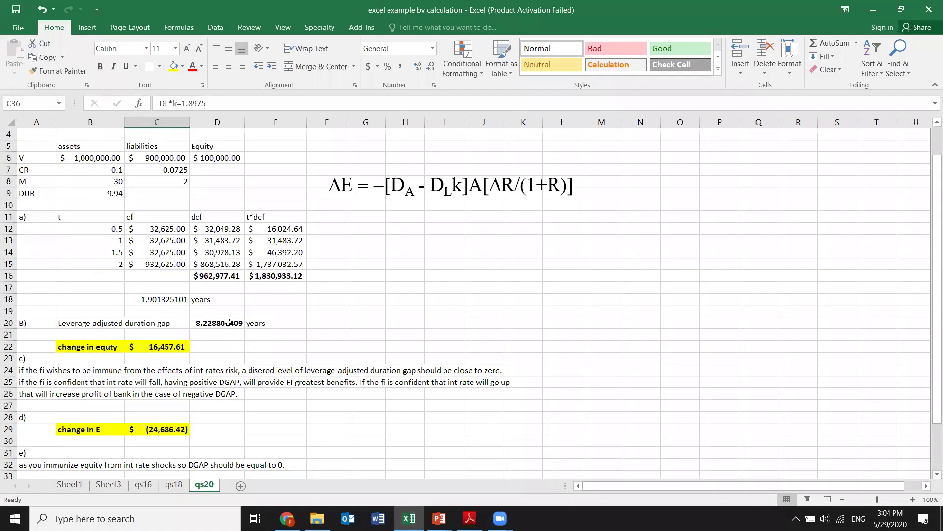
{"action": "double_click", "coordinate": [228, 323]}
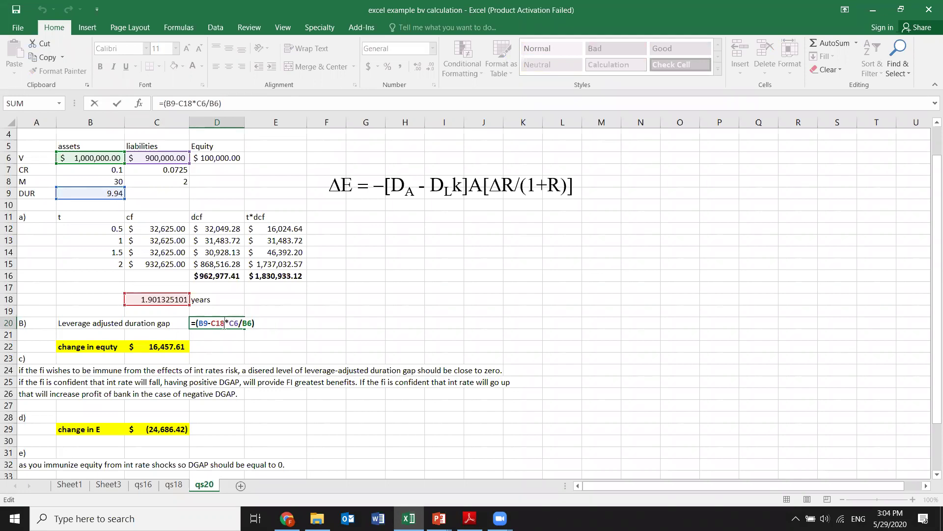
{"action": "key", "text": "Return"}
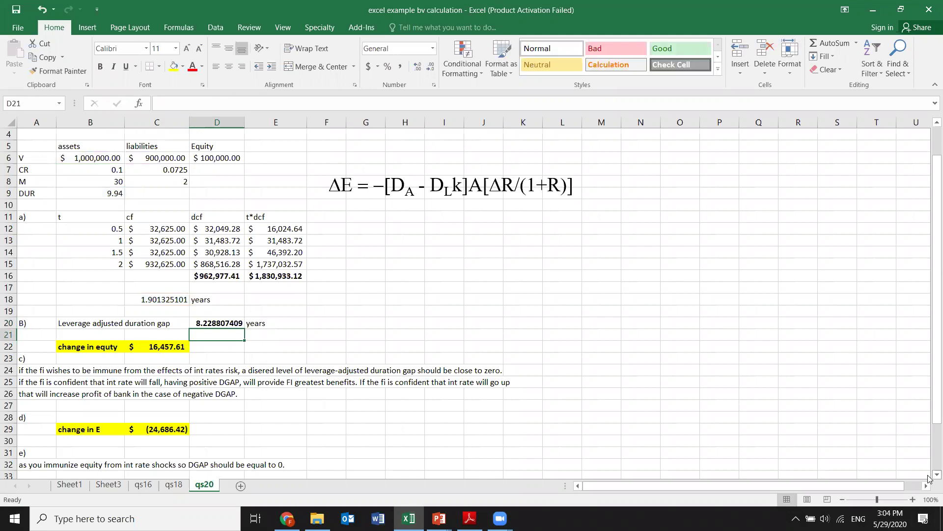
{"action": "scroll", "coordinate": [927, 476], "scroll_direction": "down", "scroll_amount": 4}
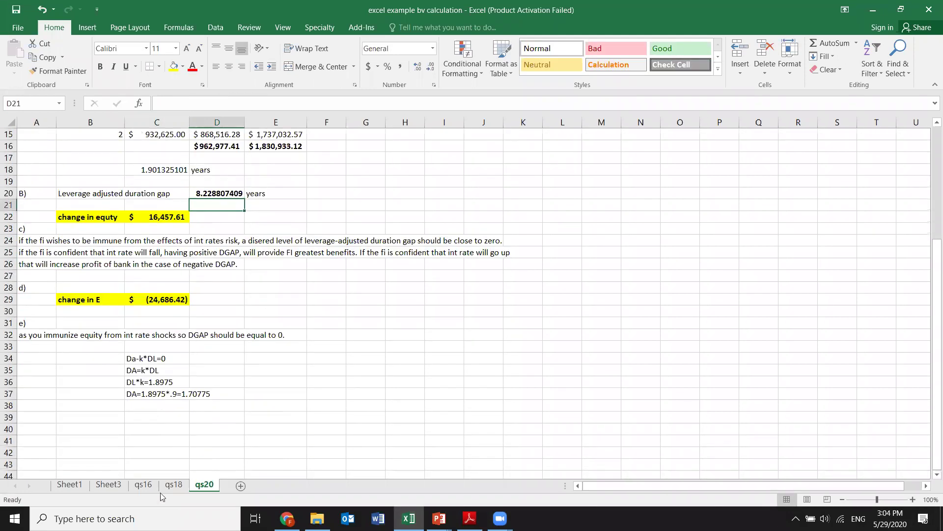
Move the lines in C36:C37 down one row to free C36.
{"action": "left_click", "coordinate": [152, 394]}
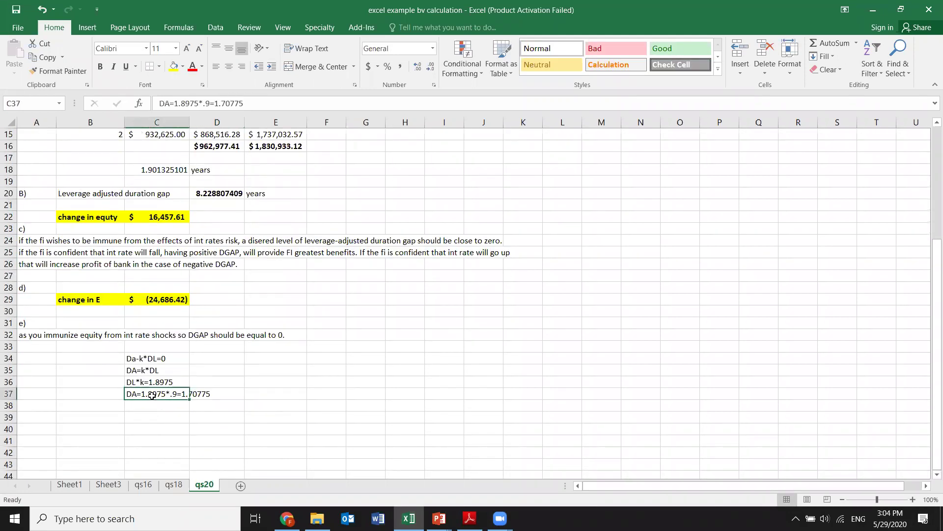
{"action": "left_click", "coordinate": [163, 387]}
{"action": "left_click_drag", "start_coordinate": [163, 387], "coordinate": [162, 415]}
Enter the beginning of the substituted line, DL*k=1.90*, in C36 using the rounded liability duration.
{"action": "left_click", "coordinate": [143, 382]}
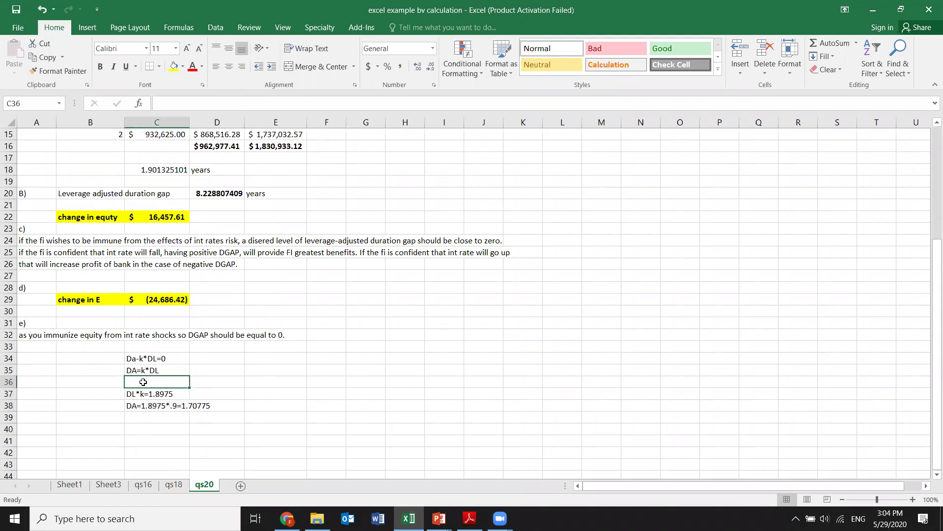
{"action": "type", "text": "DL*"}
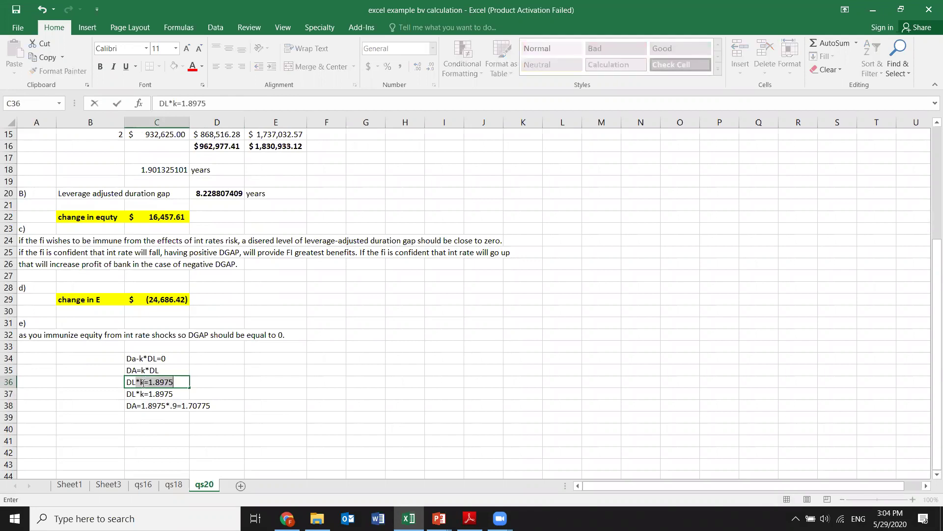
{"action": "type", "text": "l"}
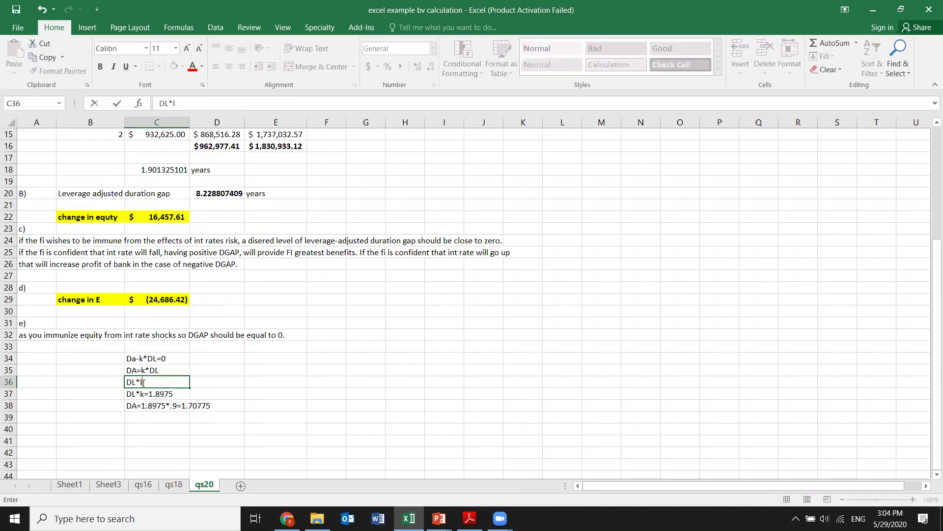
{"action": "key", "text": "BackSpace"}
{"action": "type", "text": "k=1.8975"}
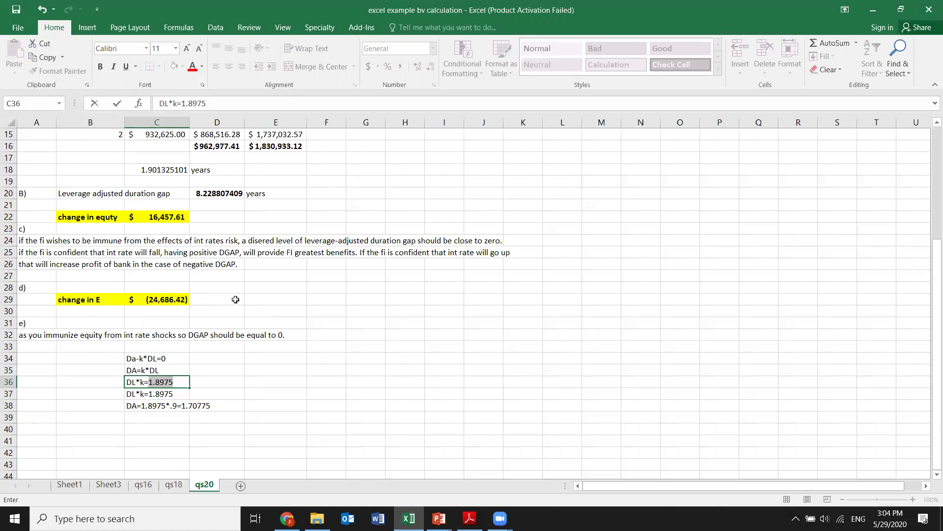
{"action": "left_click_drag", "start_coordinate": [931, 268], "coordinate": [930, 214]}
{"action": "left_click_drag", "start_coordinate": [930, 166], "coordinate": [929, 151]}
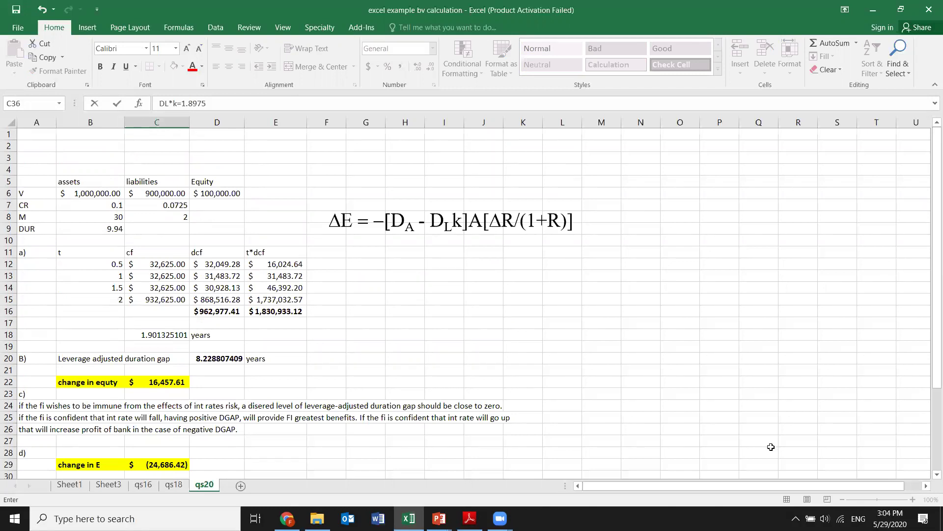
{"action": "left_click", "coordinate": [931, 474]}
{"action": "scroll", "coordinate": [930, 478], "scroll_direction": "down", "scroll_amount": 5}
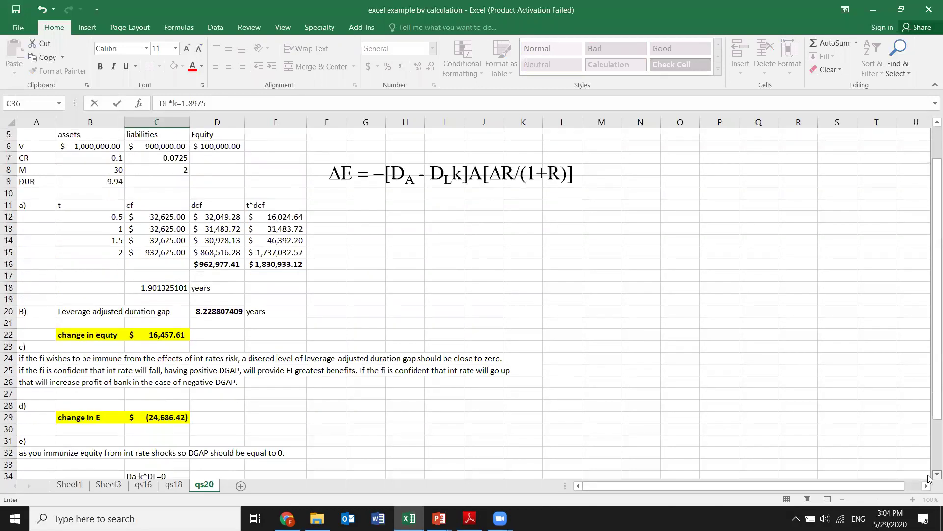
{"action": "type", "text": "1.90*"}
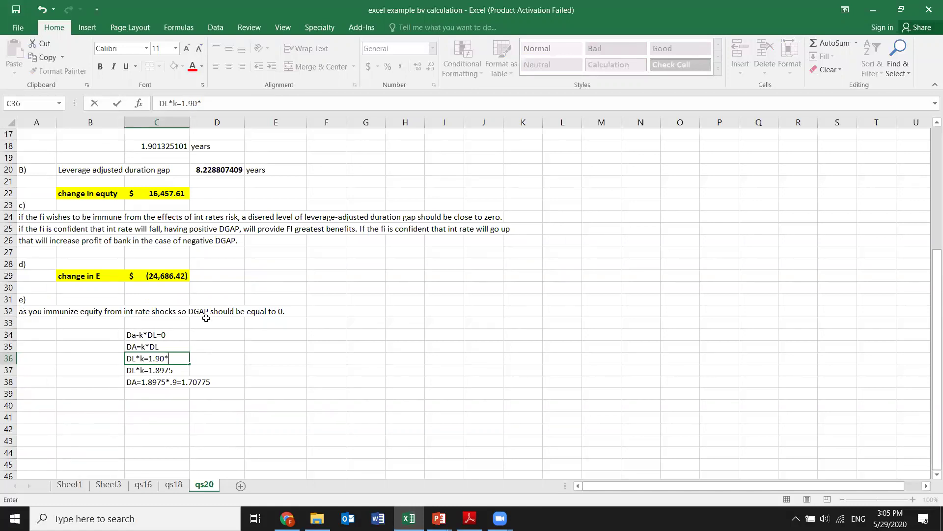
{"action": "type", "text": "90000"}
{"action": "key", "text": "BackSpace"}
{"action": "key", "text": "BackSpace"}
{"action": "key", "text": "BackSpace"}
{"action": "key", "text": "BackSpace"}
{"action": "key", "text": "BackSpace"}
{"action": "key", "text": "BackSpace"}
Check the liabilities value in C6 and the assets value in B6.
{"action": "left_click_drag", "start_coordinate": [930, 291], "coordinate": [930, 236]}
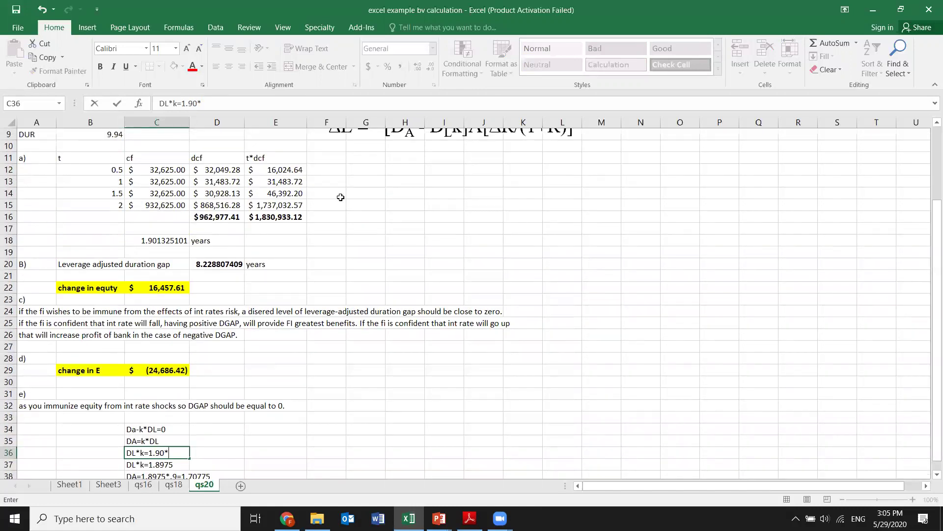
{"action": "left_click_drag", "start_coordinate": [930, 213], "coordinate": [930, 135]}
{"action": "left_click", "coordinate": [153, 192]}
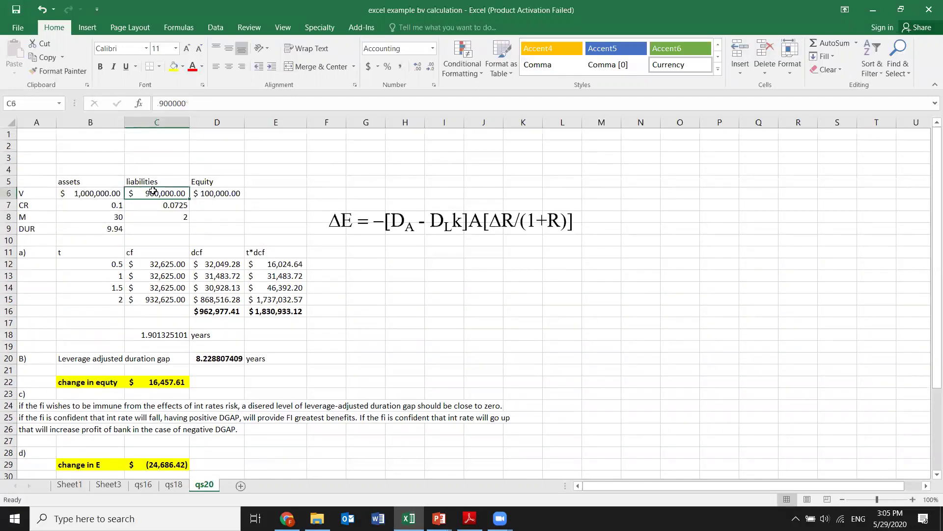
{"action": "left_click", "coordinate": [109, 192]}
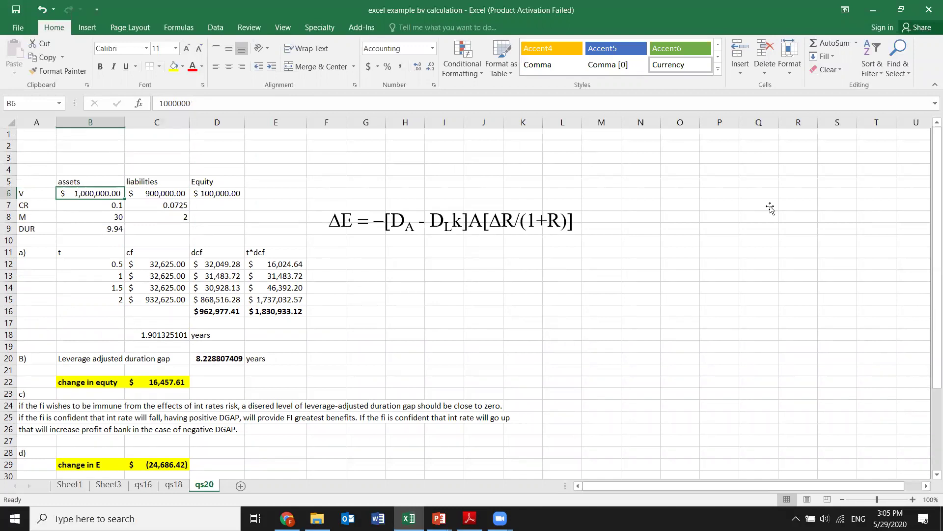
Complete the line in C36 as DL*k=1.90*900 000/1000 000.
{"action": "left_click_drag", "start_coordinate": [930, 235], "coordinate": [929, 361]}
{"action": "double_click", "coordinate": [171, 442]}
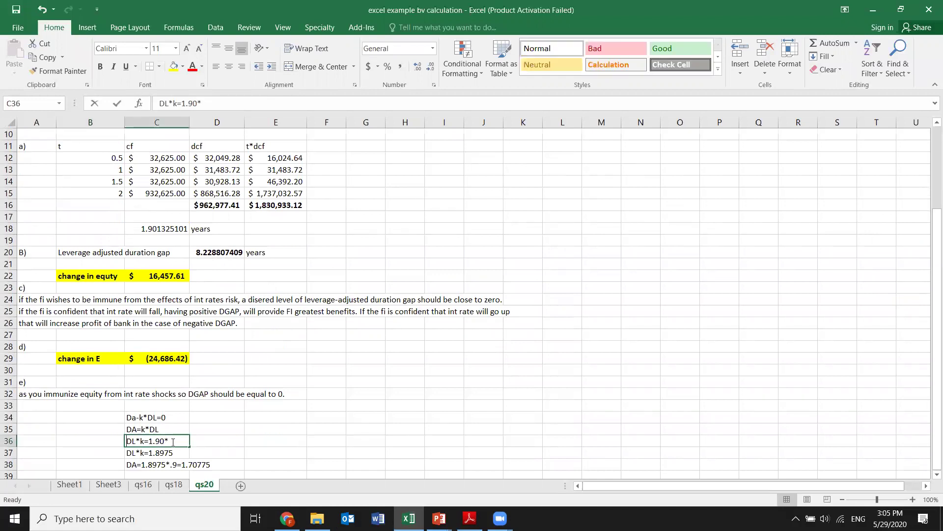
{"action": "type", "text": "900"}
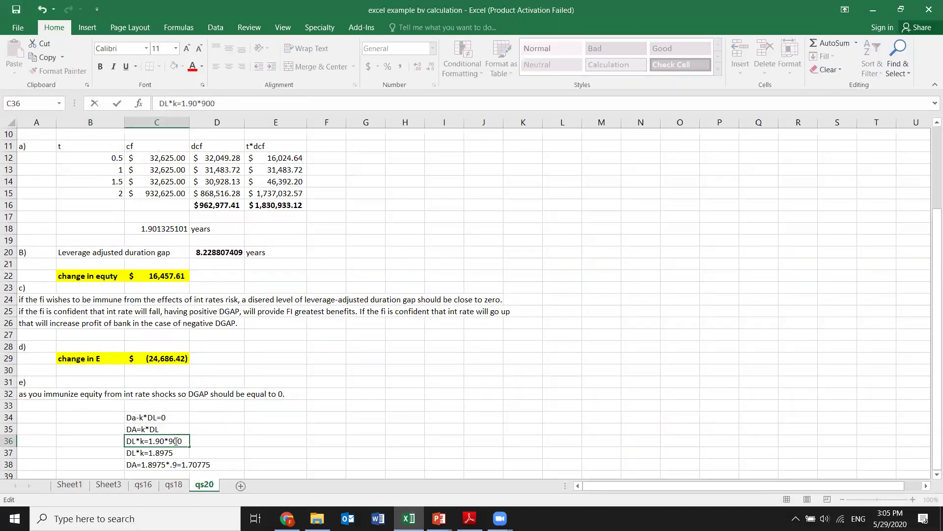
{"action": "type", "text": "0 00"}
{"action": "key", "text": "BackSpace"}
{"action": "key", "text": "BackSpace"}
{"action": "key", "text": "BackSpace"}
{"action": "type", "text": "000/1000 000"}
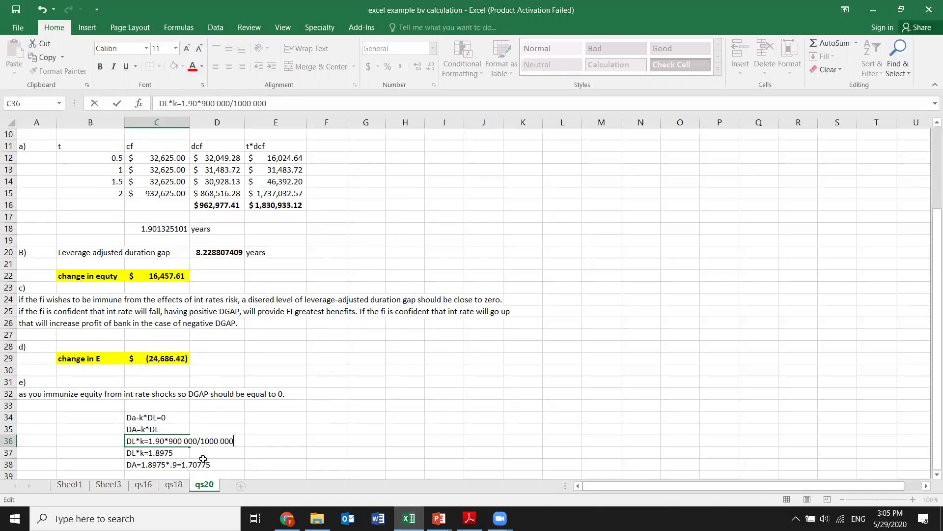
{"action": "left_click", "coordinate": [182, 453]}
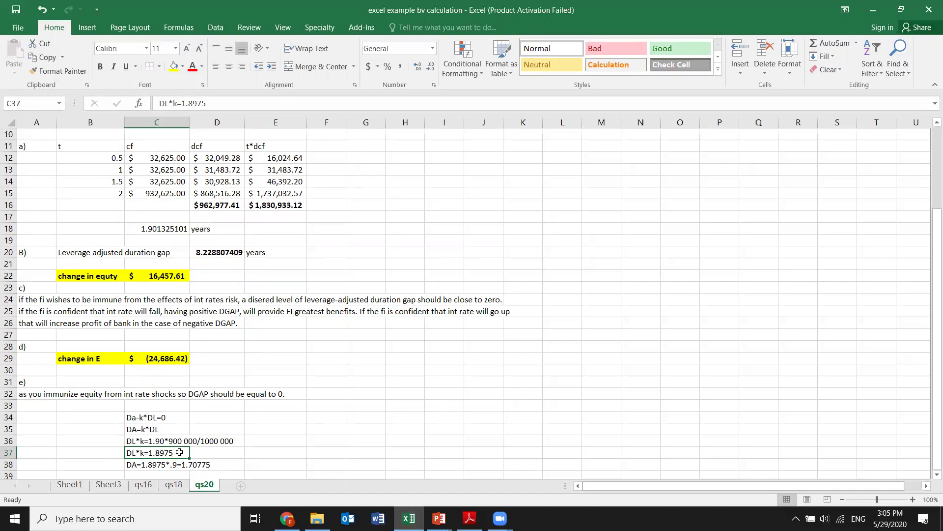
Examine the DA line in C38 and the DL*k value in C37.
{"action": "left_click", "coordinate": [175, 464]}
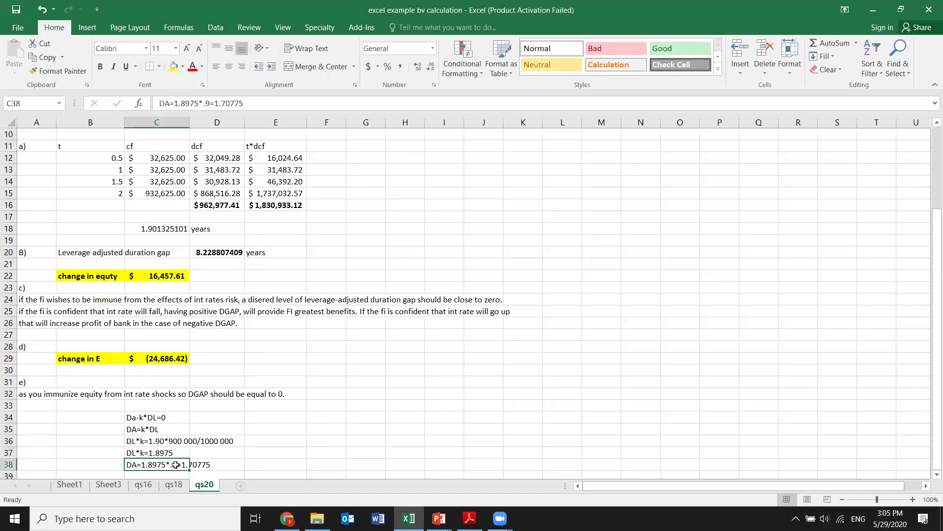
{"action": "left_click", "coordinate": [173, 452]}
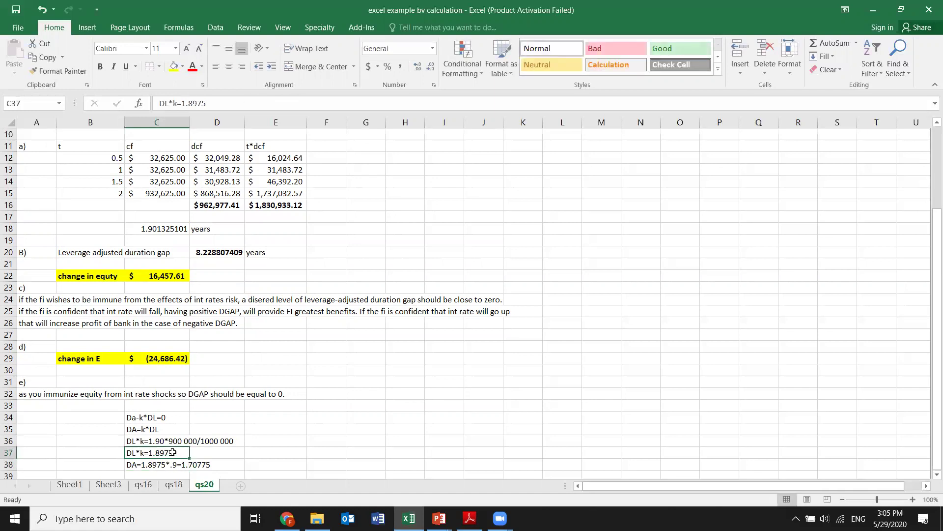
{"action": "double_click", "coordinate": [173, 452]}
{"action": "left_click_drag", "start_coordinate": [173, 452], "coordinate": [149, 451]}
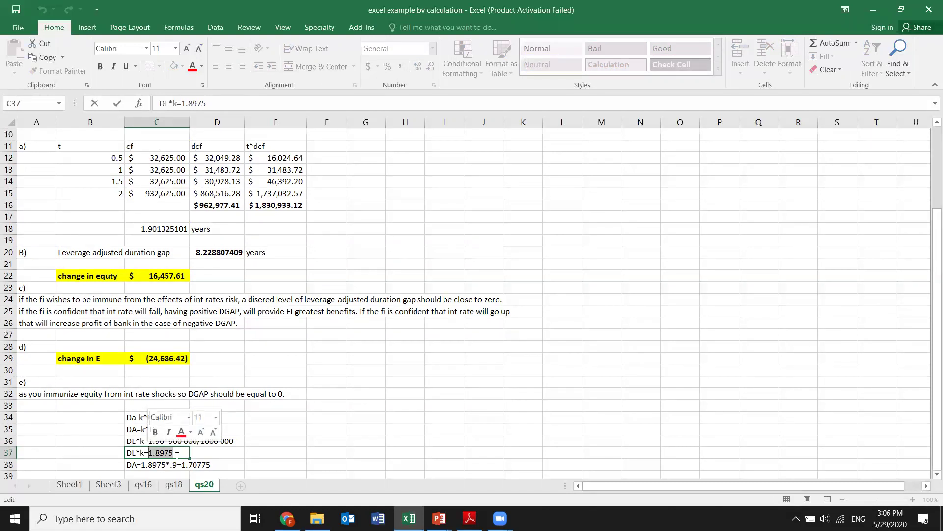
{"action": "left_click", "coordinate": [196, 455]}
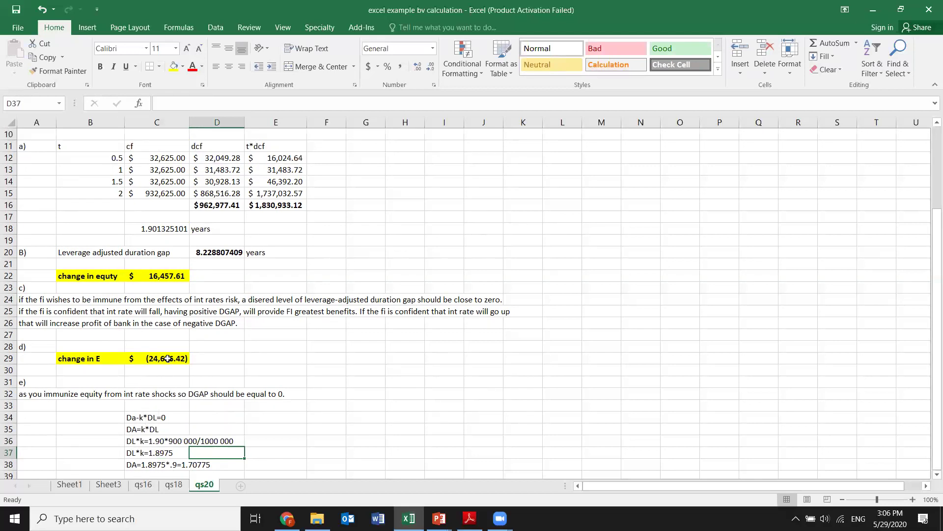
Check the formulas behind the liability duration in C18 and the leverage adjusted duration gap in D20.
{"action": "double_click", "coordinate": [158, 229]}
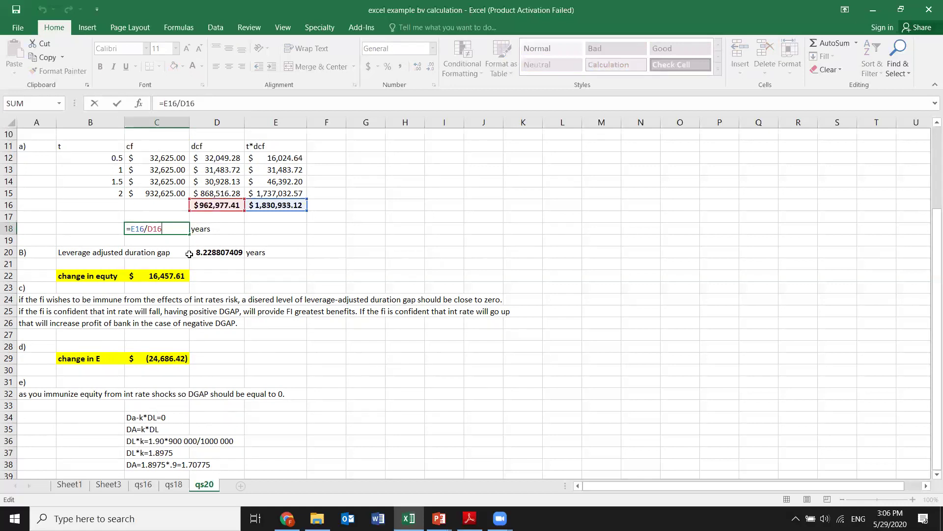
{"action": "key", "text": "Return"}
{"action": "double_click", "coordinate": [211, 254]}
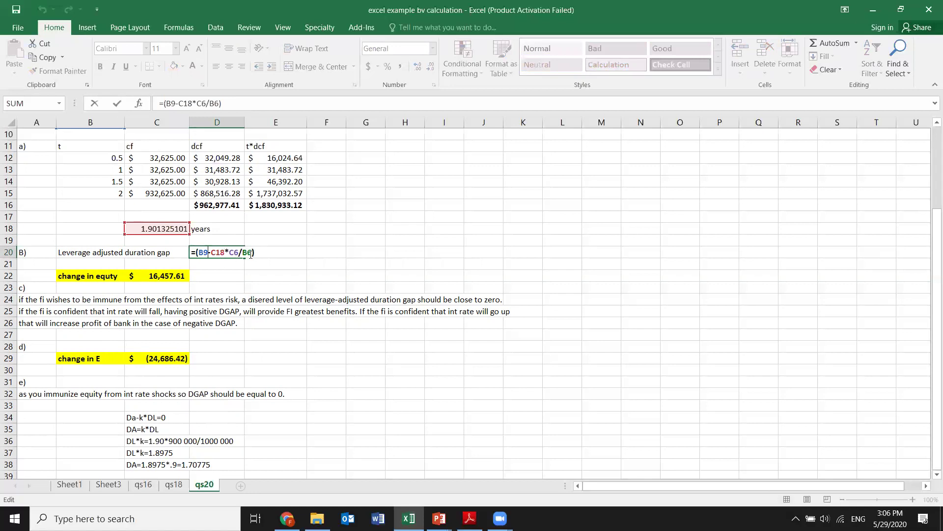
{"action": "key", "text": "Return"}
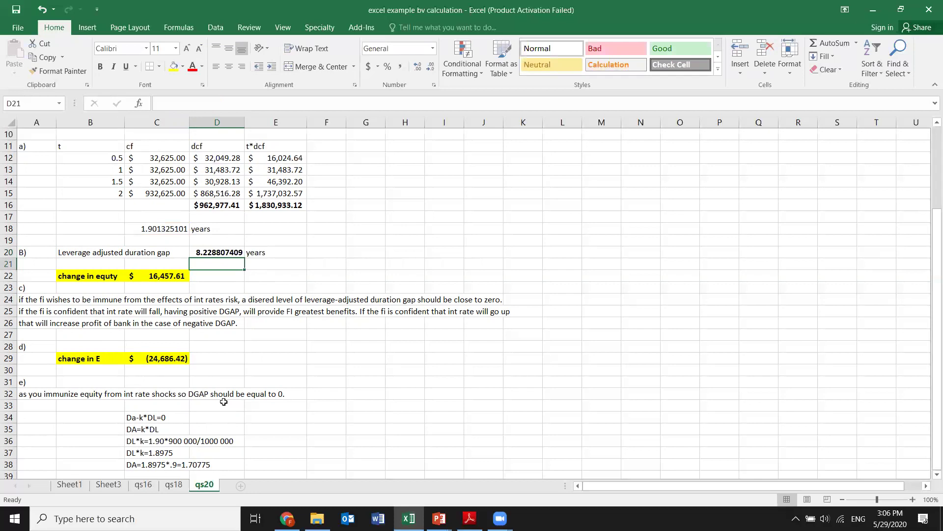
Clear the second DL*k line from C37.
{"action": "left_click", "coordinate": [156, 455]}
{"action": "double_click", "coordinate": [164, 454]}
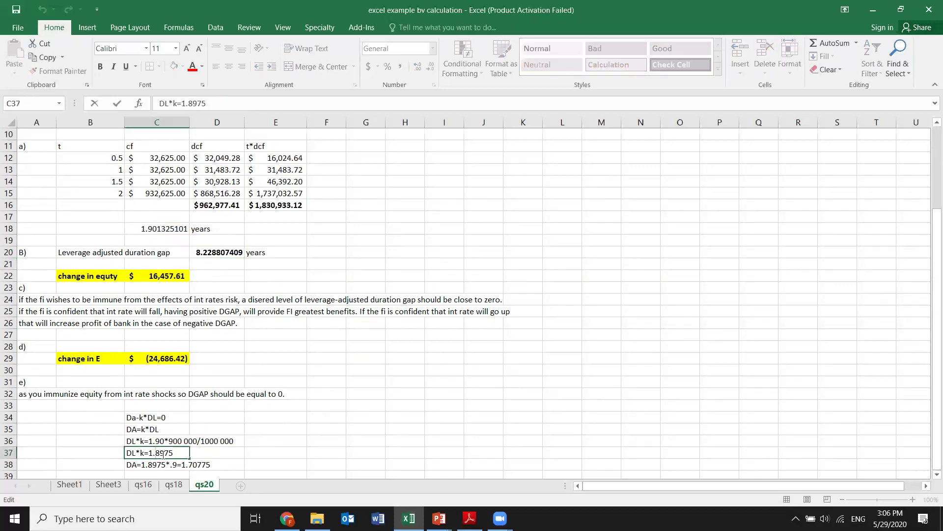
{"action": "key", "text": "BackSpace"}
{"action": "key", "text": "BackSpace"}
{"action": "key", "text": "BackSpace"}
{"action": "key", "text": "BackSpace"}
{"action": "key", "text": "BackSpace"}
{"action": "key", "text": "BackSpace"}
{"action": "key", "text": "BackSpace"}
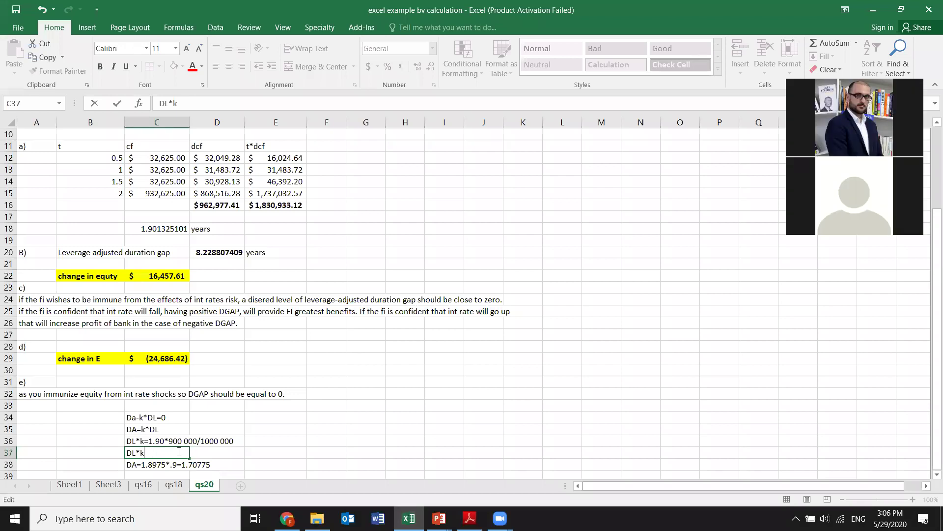
{"action": "type", "text": "="}
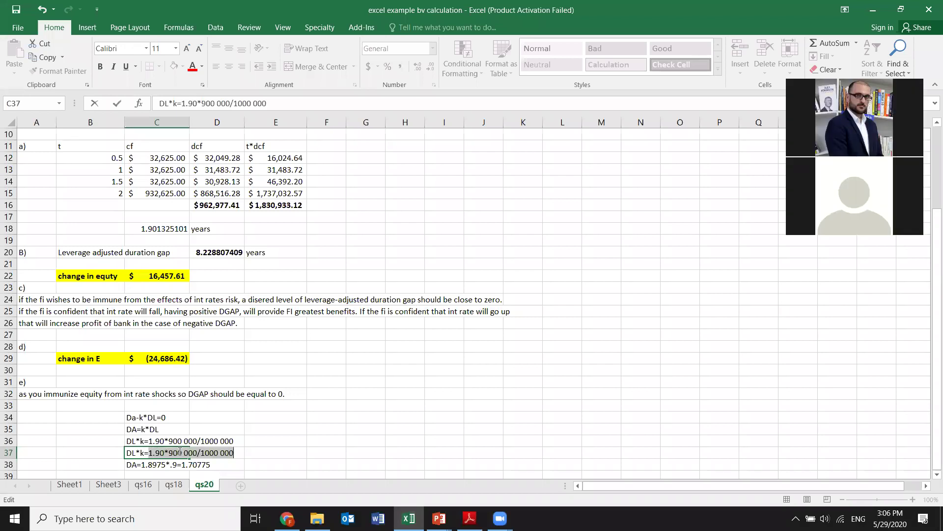
{"action": "key", "text": "BackSpace"}
{"action": "key", "text": "BackSpace"}
{"action": "key", "text": "BackSpace"}
{"action": "key", "text": "BackSpace"}
{"action": "key", "text": "BackSpace"}
{"action": "key", "text": "BackSpace"}
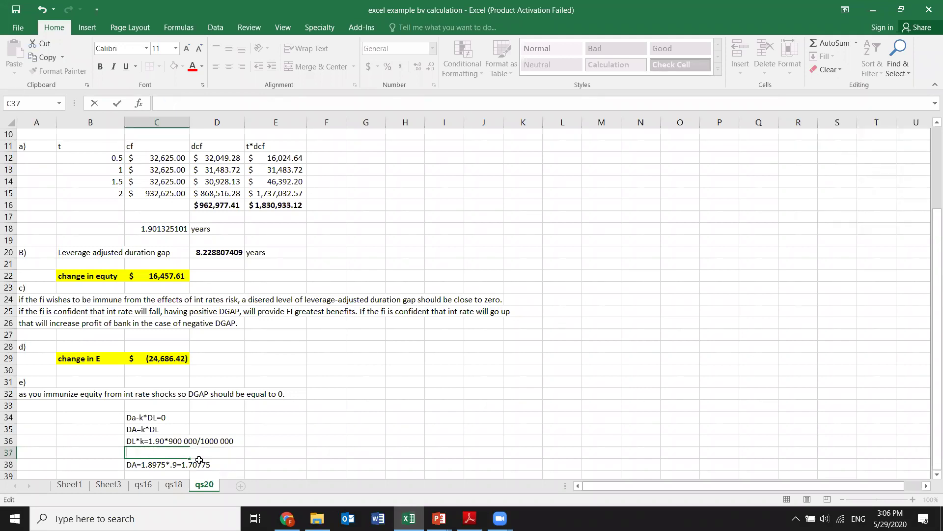
Compute DL*k in E36 with the formula =C18*C6/B6, beside the DL*k line.
{"action": "left_click", "coordinate": [280, 440]}
{"action": "type", "text": "="}
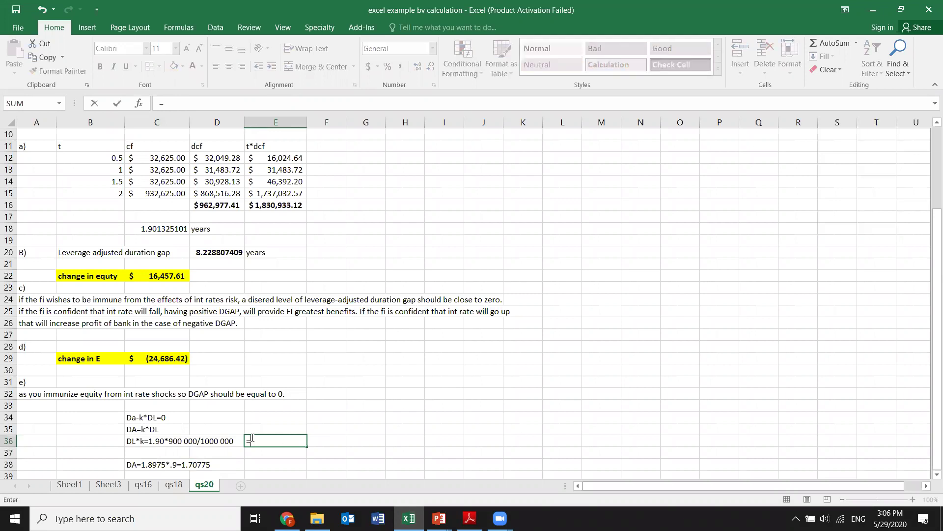
{"action": "left_click", "coordinate": [173, 228]}
{"action": "type", "text": "*"}
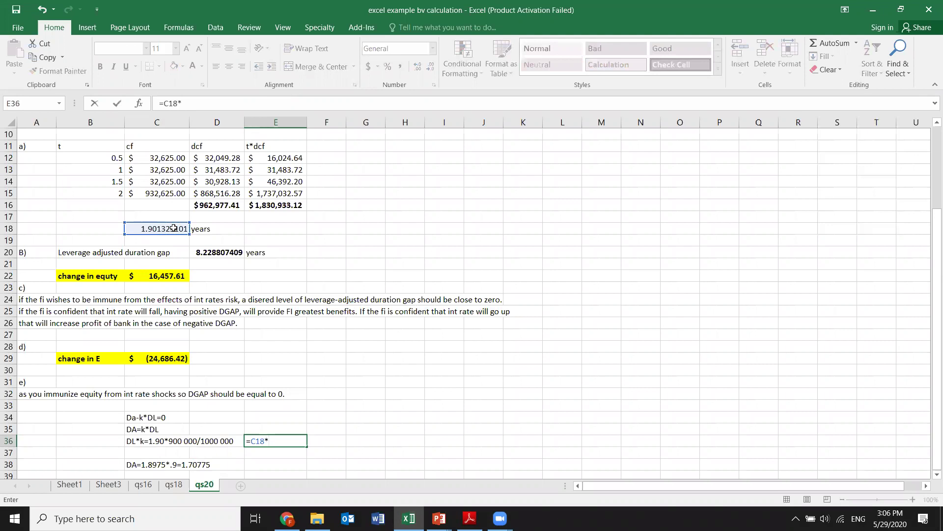
{"action": "left_click_drag", "start_coordinate": [929, 294], "coordinate": [930, 211]}
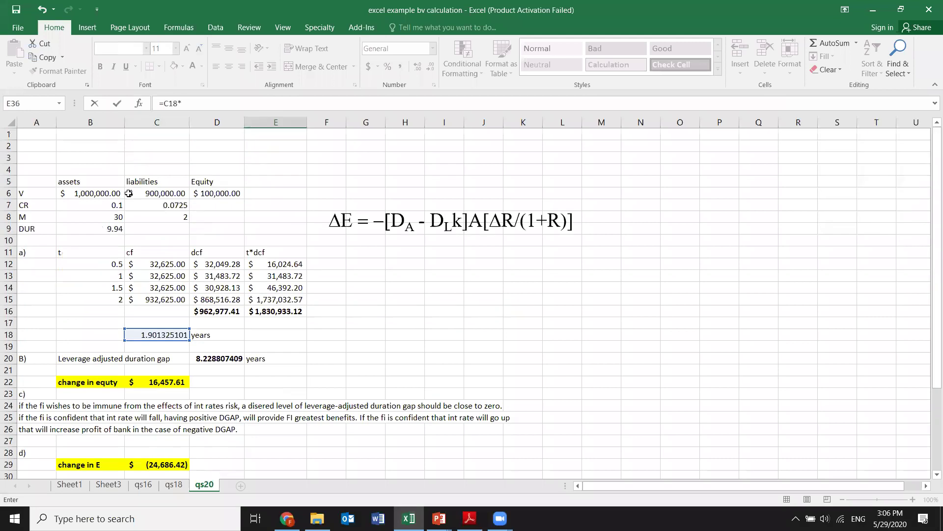
{"action": "left_click", "coordinate": [143, 194]}
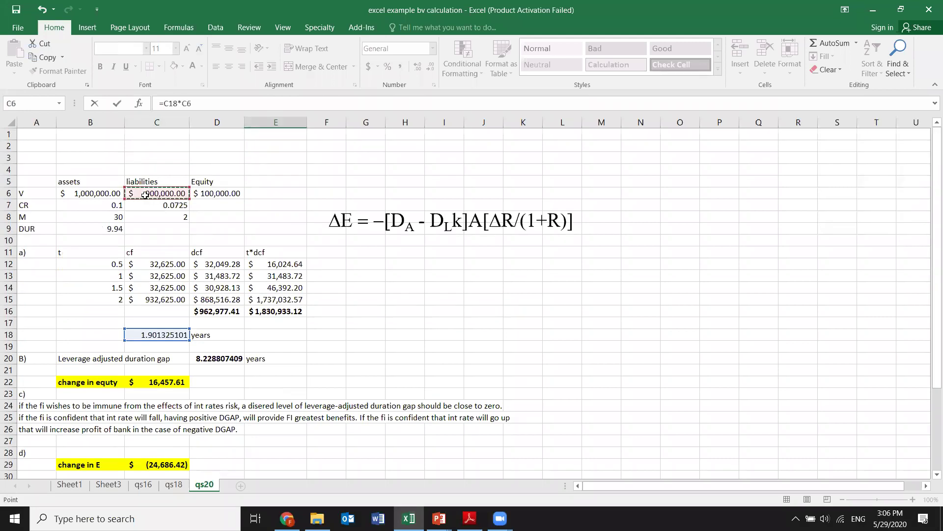
{"action": "type", "text": "/"}
{"action": "left_click", "coordinate": [210, 193]}
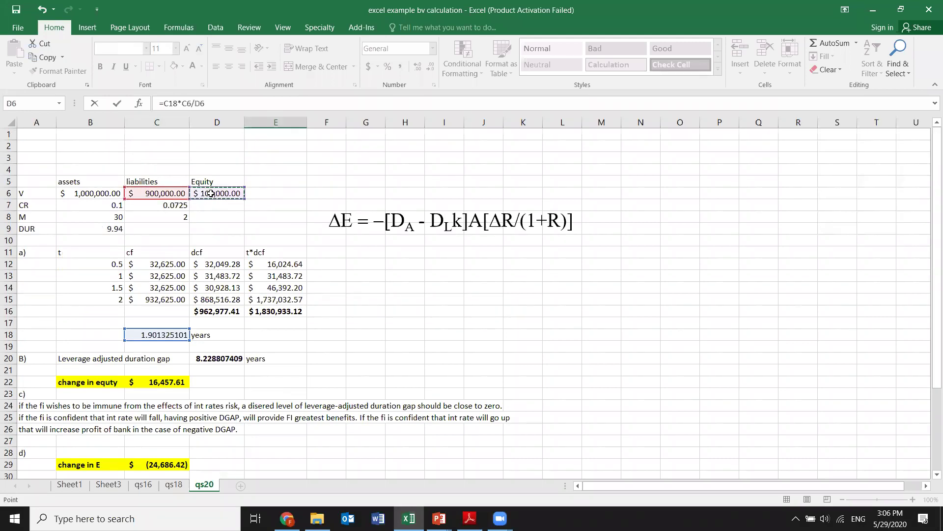
{"action": "left_click", "coordinate": [90, 193]}
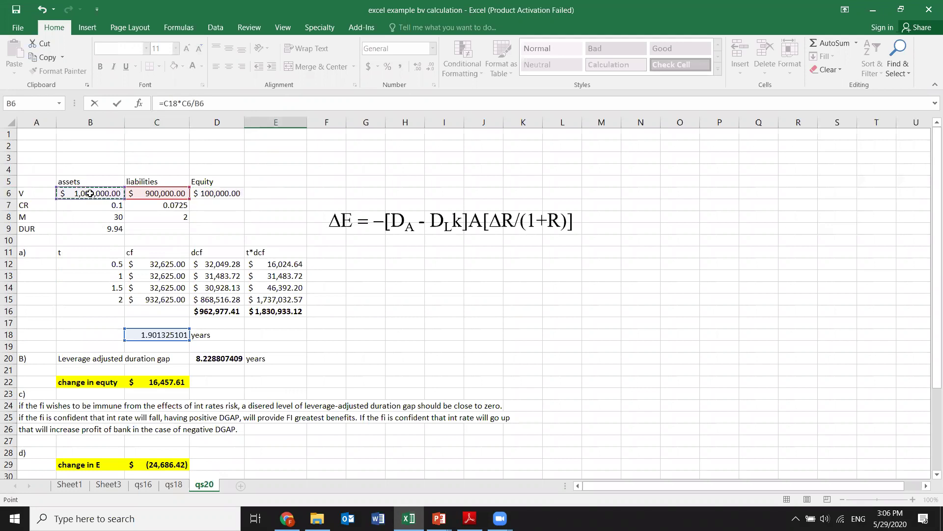
{"action": "key", "text": "Return"}
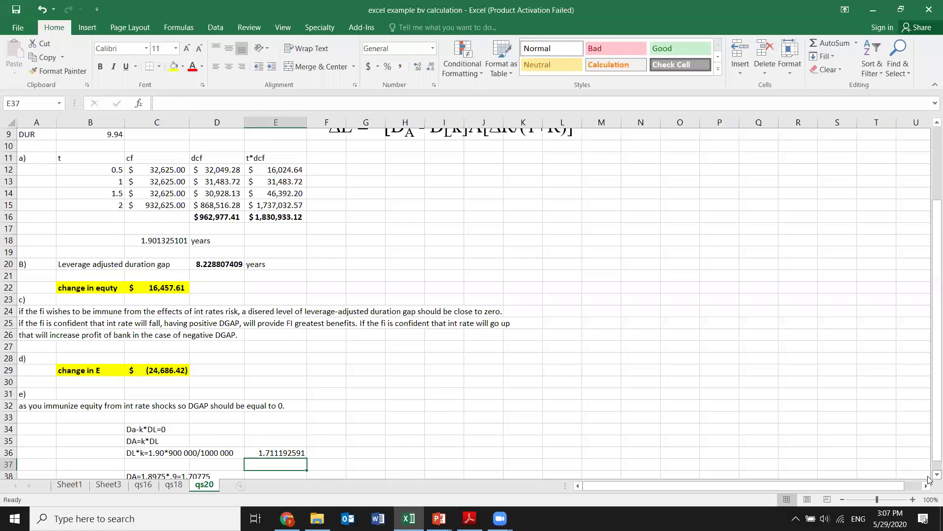
Correct the asset duration line in C38 to DA=1.90*.9=1.711.
{"action": "scroll", "coordinate": [929, 479], "scroll_direction": "down", "scroll_amount": 2}
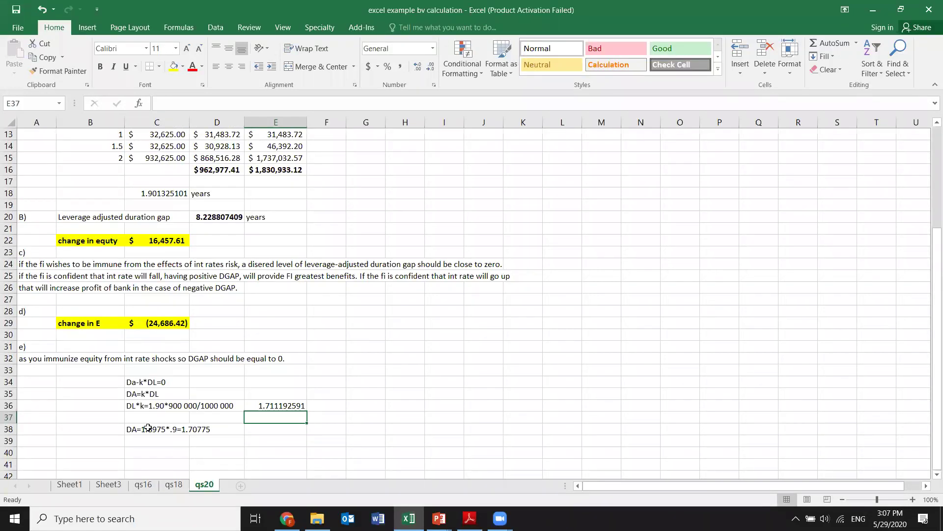
{"action": "double_click", "coordinate": [148, 427]}
{"action": "left_click_drag", "start_coordinate": [143, 429], "coordinate": [166, 427]}
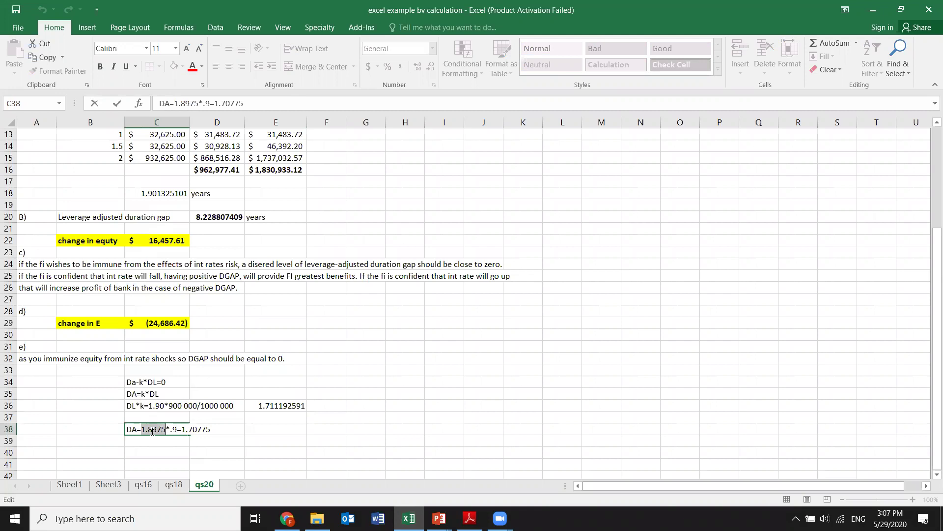
{"action": "key", "text": "BackSpace"}
{"action": "type", "text": "1.90"}
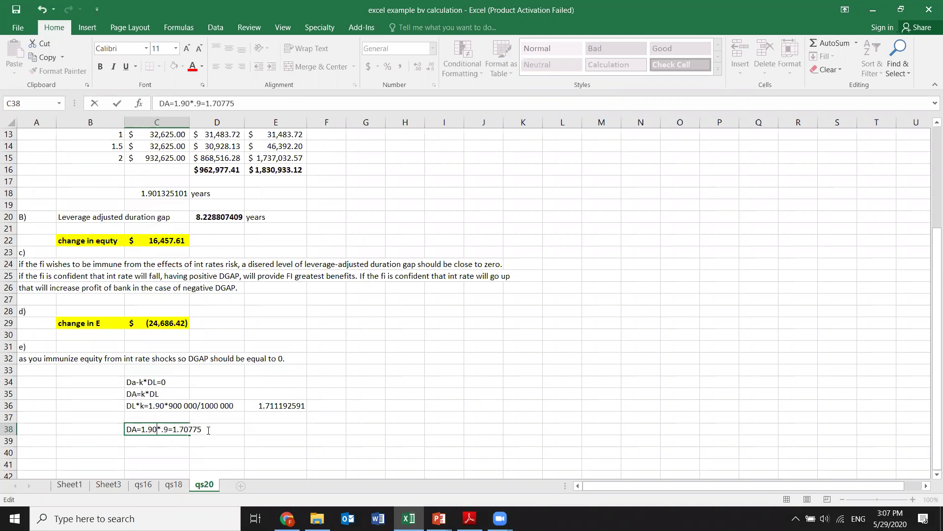
{"action": "key", "text": "BackSpace"}
{"action": "key", "text": "BackSpace"}
{"action": "key", "text": "Return"}
{"action": "double_click", "coordinate": [209, 428]}
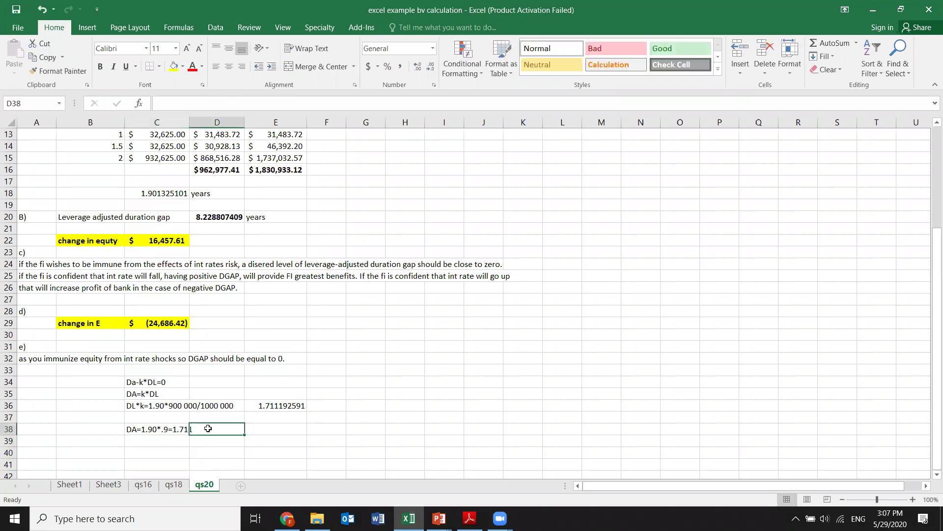
{"action": "left_click", "coordinate": [178, 443]}
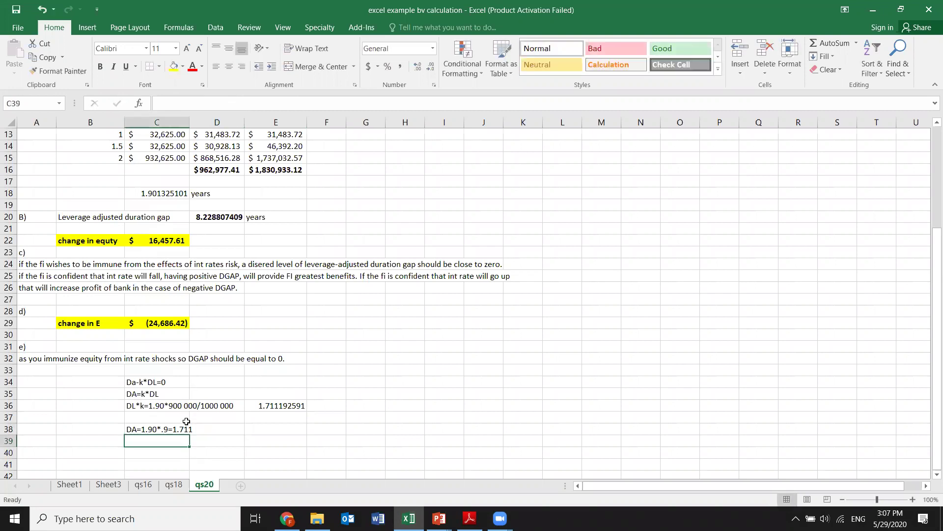
Append the unit years to the end of the DA line in C38.
{"action": "left_click", "coordinate": [151, 428]}
{"action": "double_click", "coordinate": [147, 431]}
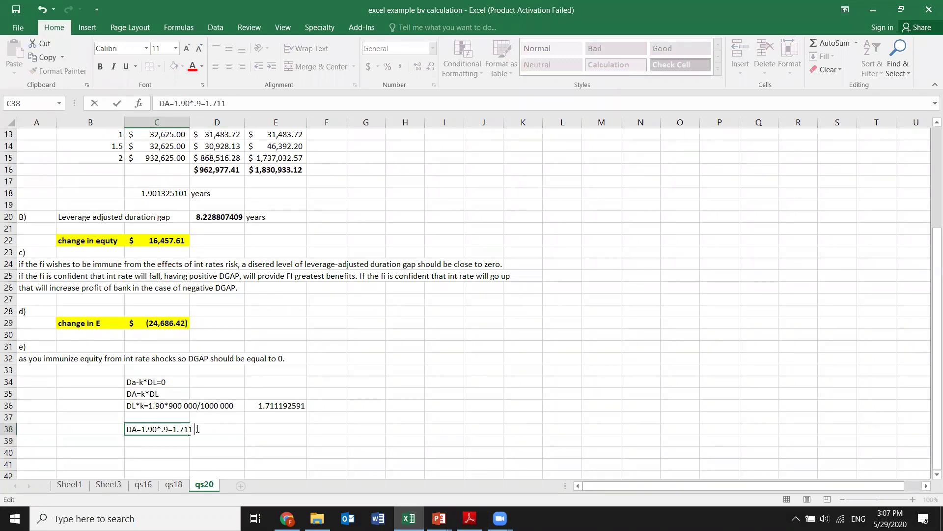
{"action": "type", "text": "years"}
{"action": "key", "text": "Return"}
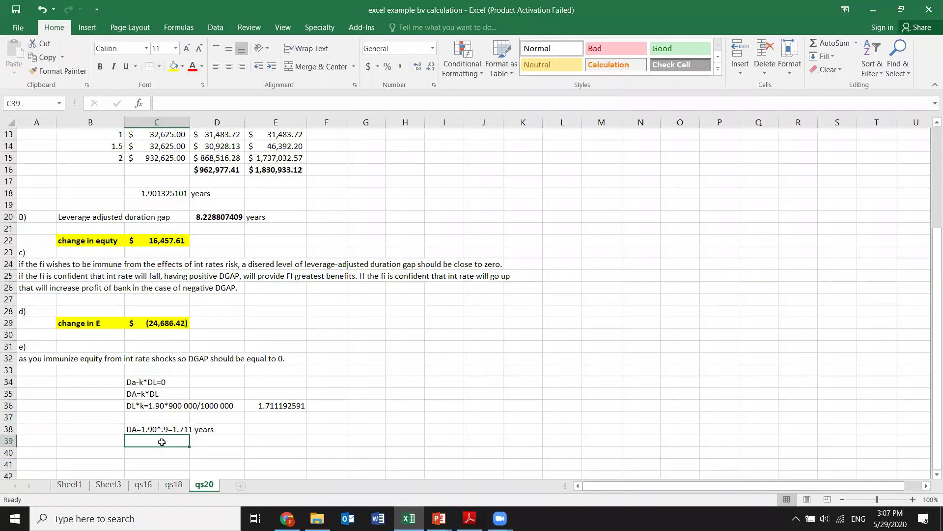
Write the zero duration gap check 0=1.711-1.90*900/1000 in C40, based on the equation in C34.
{"action": "left_click", "coordinate": [140, 382]}
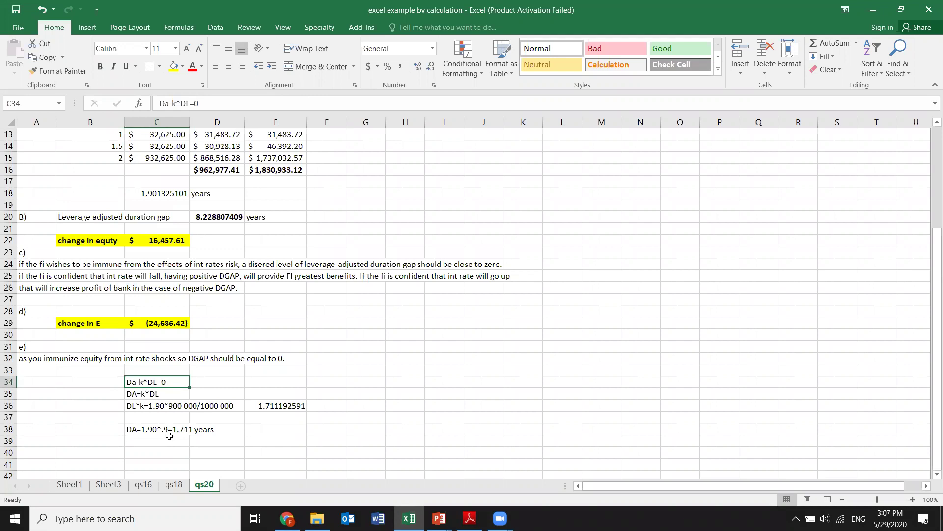
{"action": "key", "text": "Down"}
{"action": "left_click", "coordinate": [143, 450]}
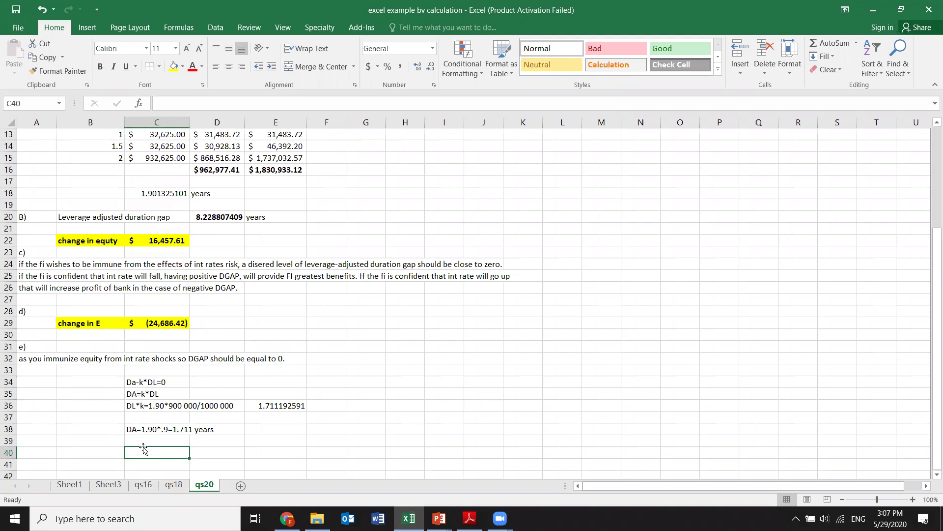
{"action": "type", "text": "="}
{"action": "key", "text": "BackSpace"}
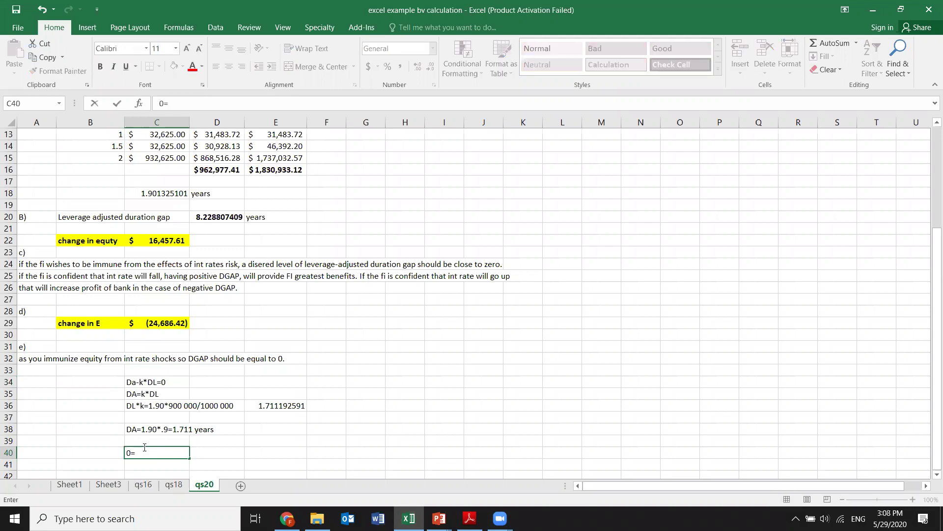
{"action": "type", "text": "0=1.711-190"}
{"action": "key", "text": "BackSpace"}
{"action": "key", "text": "BackSpace"}
{"action": "type", "text": ".90*"}
{"action": "type", "text": "900/1000"}
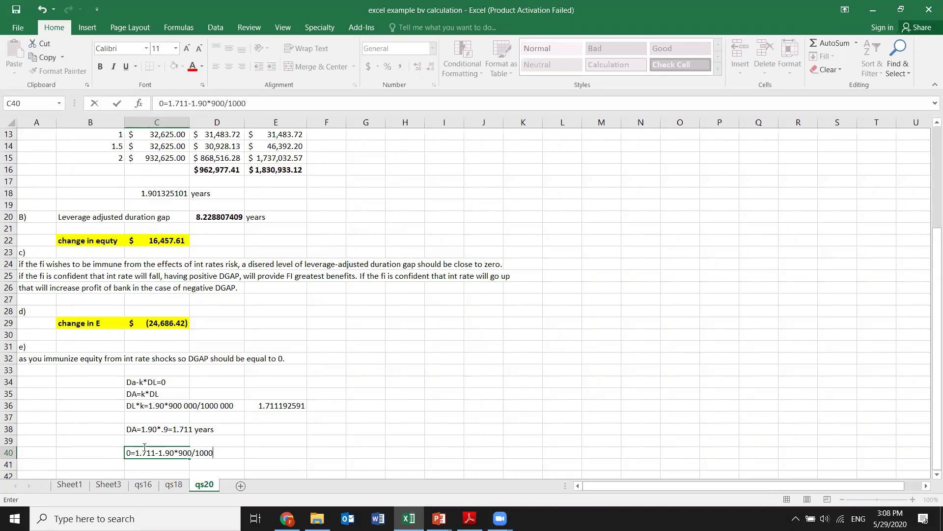
{"action": "left_click", "coordinate": [180, 472]}
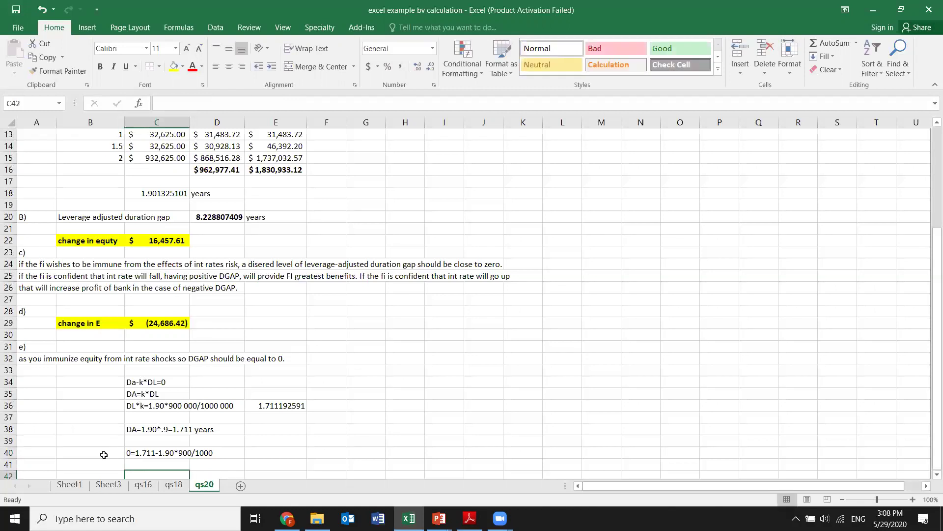
{"action": "left_click", "coordinate": [137, 453]}
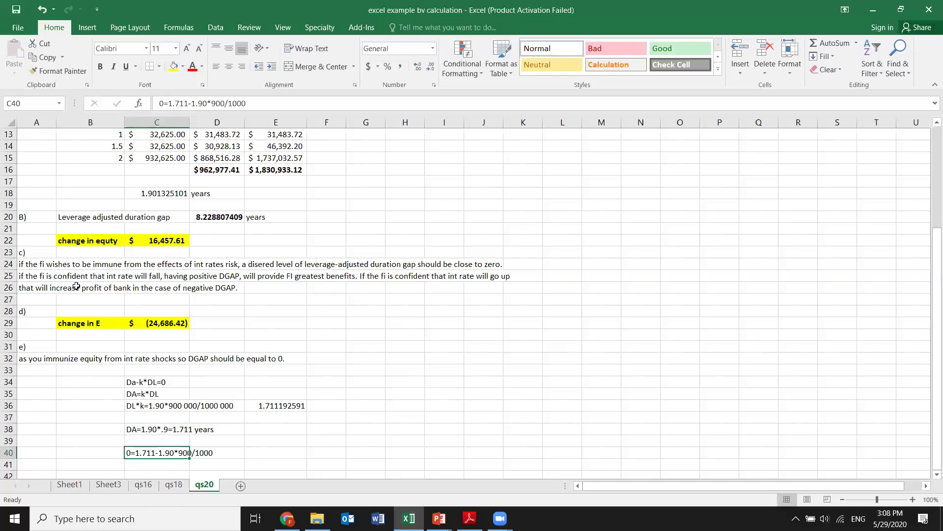
{"action": "mouse_move", "coordinate": [930, 248]}
{"action": "left_mouse_down"}
{"action": "mouse_move", "coordinate": [930, 114]}
{"action": "mouse_move", "coordinate": [930, 237]}
{"action": "left_mouse_up"}
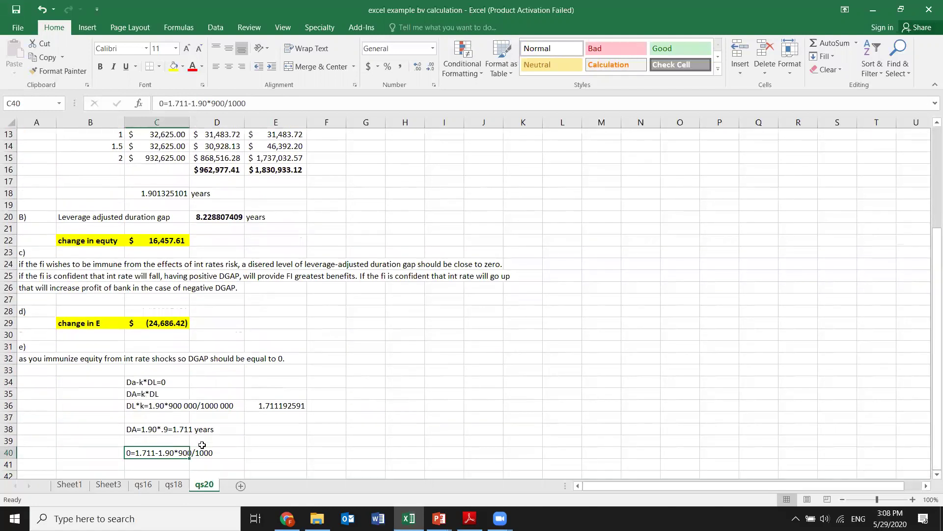
{"action": "left_click", "coordinate": [163, 439]}
{"action": "left_click", "coordinate": [159, 419]}
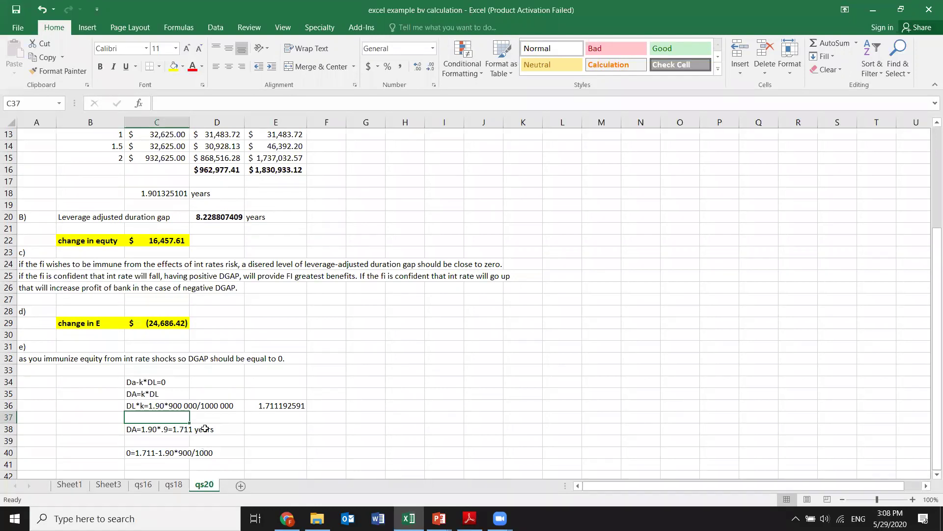
Add a new blank worksheet after qs20.
{"action": "left_click_drag", "start_coordinate": [930, 415], "coordinate": [926, 472]}
{"action": "left_click", "coordinate": [241, 486]}
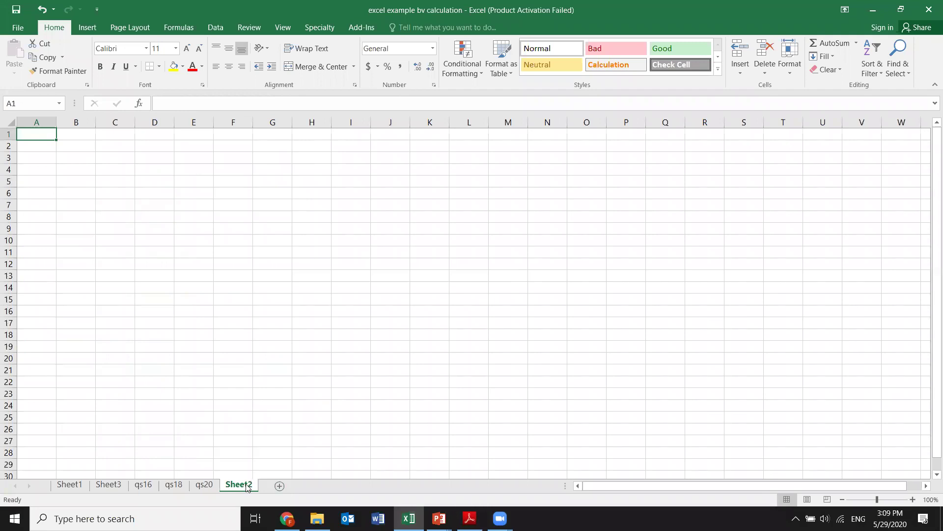
Switch to the textbook PDF in Adobe Reader and read question 21's Gotbucks Bank balance sheet, notes and fixed-rate loan amount.
{"action": "left_click", "coordinate": [470, 518]}
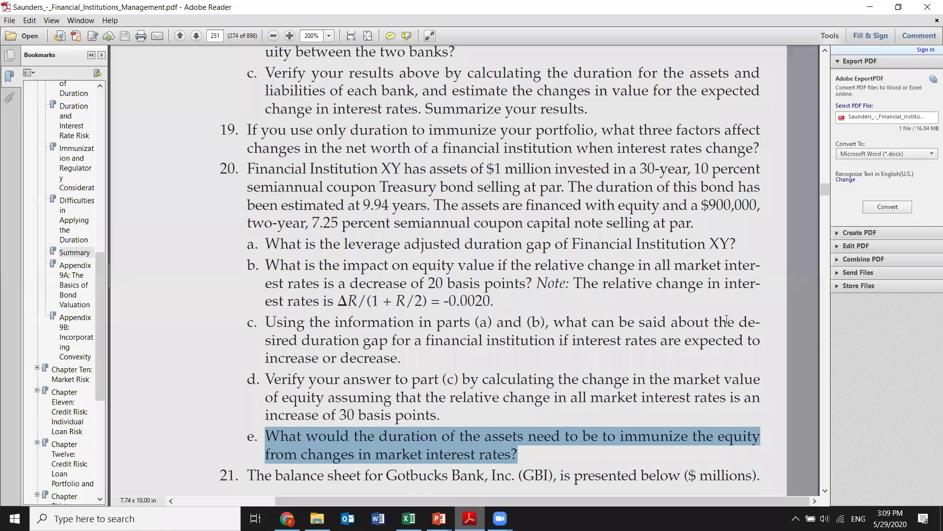
{"action": "left_click", "coordinate": [825, 490]}
{"action": "left_click", "coordinate": [825, 491]}
{"action": "scroll", "coordinate": [826, 492], "scroll_direction": "down", "scroll_amount": 5}
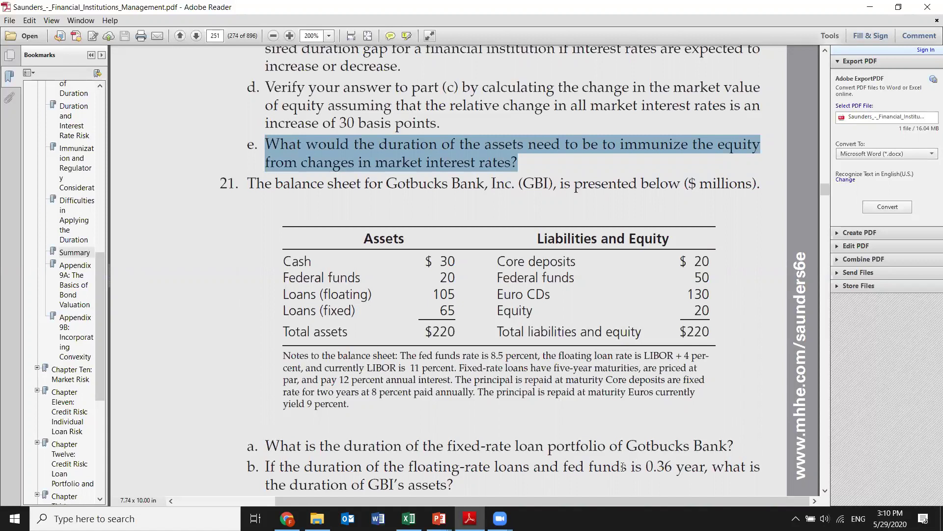
{"action": "mouse_move", "coordinate": [439, 519]}
{"action": "mouse_move", "coordinate": [453, 309]}
{"action": "left_mouse_down"}
{"action": "mouse_move", "coordinate": [433, 309]}
{"action": "mouse_move", "coordinate": [450, 316]}
{"action": "left_mouse_up"}
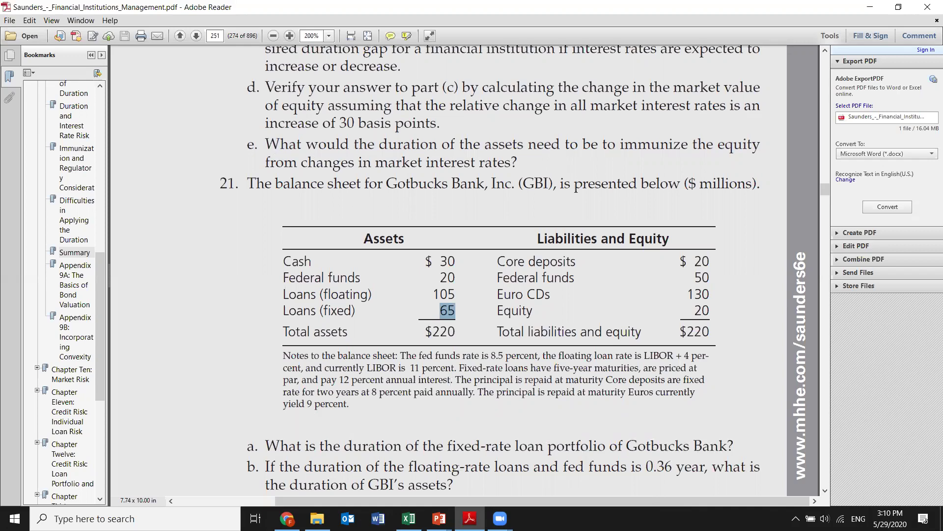
Switch back to Excel and rename the new worksheet as qs21.
{"action": "left_click", "coordinate": [408, 518]}
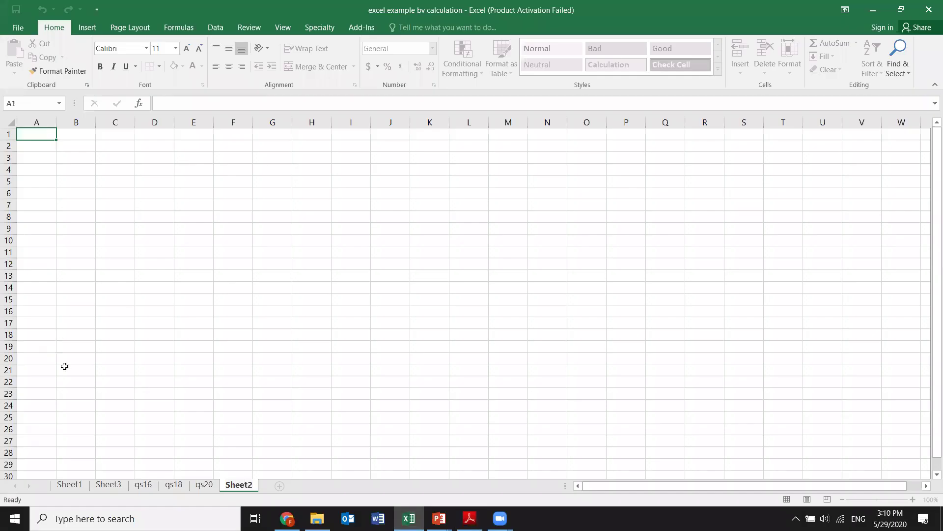
{"action": "double_click", "coordinate": [241, 481]}
{"action": "type", "text": "qs21"}
{"action": "key", "text": "Return"}
Enter the duration table headers t, cf, dcf and t*dcf in B3 to E3.
{"action": "left_click", "coordinate": [87, 156]}
{"action": "type", "text": "t"}
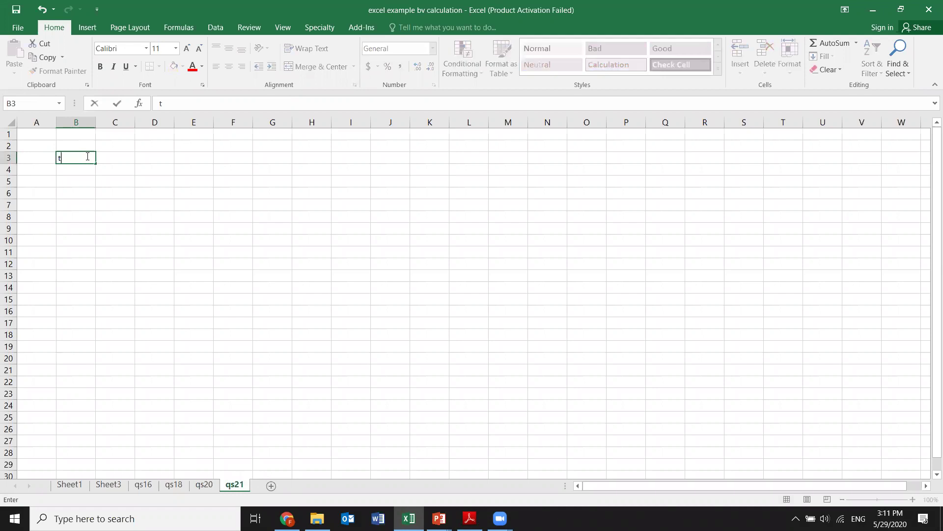
{"action": "key", "text": "Tab"}
{"action": "type", "text": "cf"}
{"action": "key", "text": "Tab"}
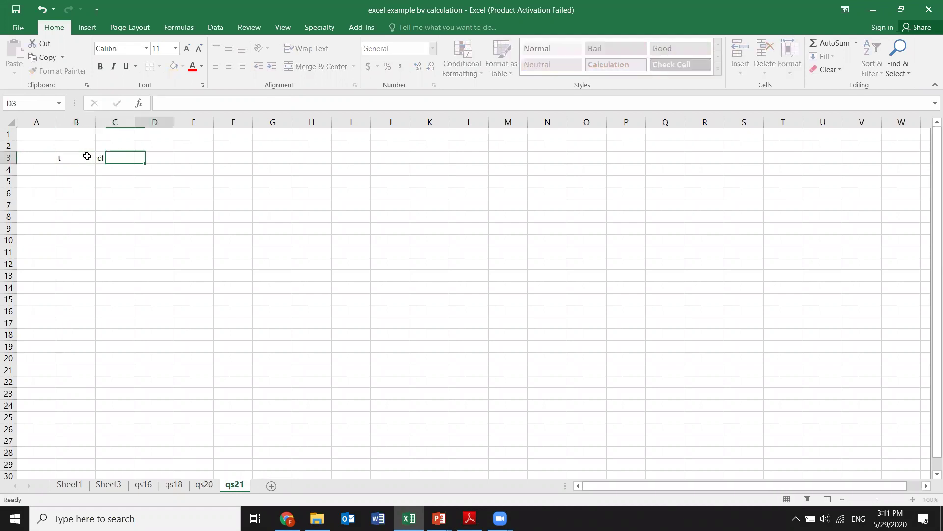
{"action": "type", "text": "dcf"}
{"action": "key", "text": "Tab"}
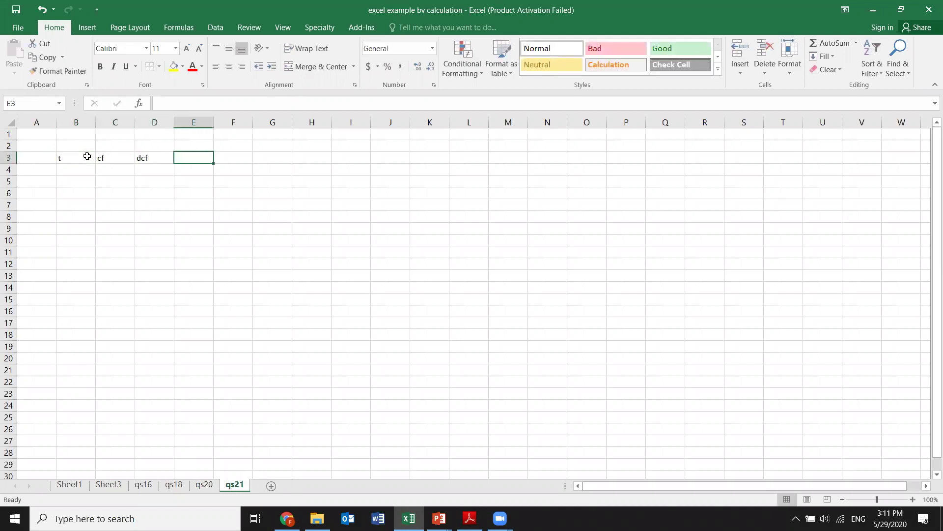
{"action": "type", "text": "t*dcf"}
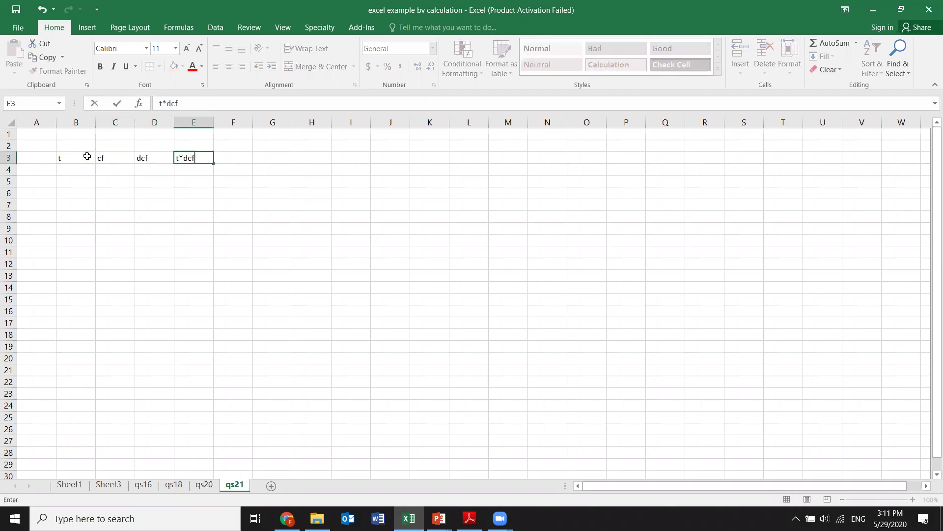
Fill the t column with periods 1 to 5 in B4 to B8.
{"action": "left_click", "coordinate": [64, 170]}
{"action": "type", "text": "1 2 3 4 5"}
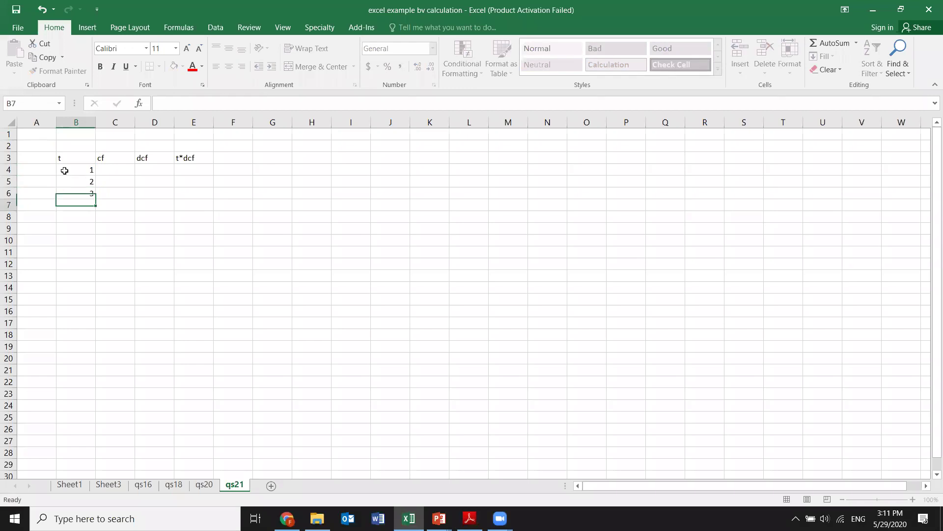
{"action": "key", "text": "Return"}
Enter the yield label ytm=12% in C1 above the duration table.
{"action": "left_click", "coordinate": [112, 167]}
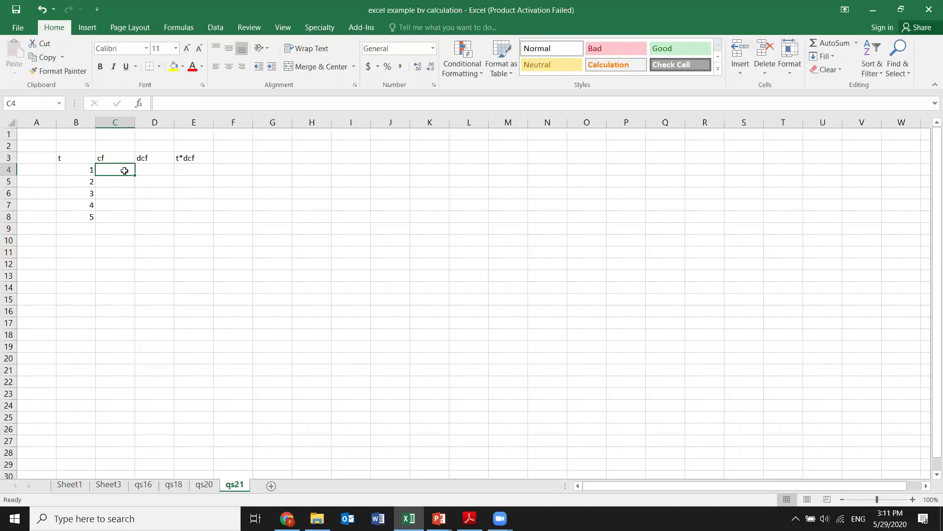
{"action": "left_click", "coordinate": [105, 136]}
{"action": "type", "text": "ytm"}
{"action": "type", "text": "="}
{"action": "type", "text": "12"}
{"action": "type", "text": "#"}
{"action": "key", "text": "BackSpace"}
{"action": "type", "text": "6"}
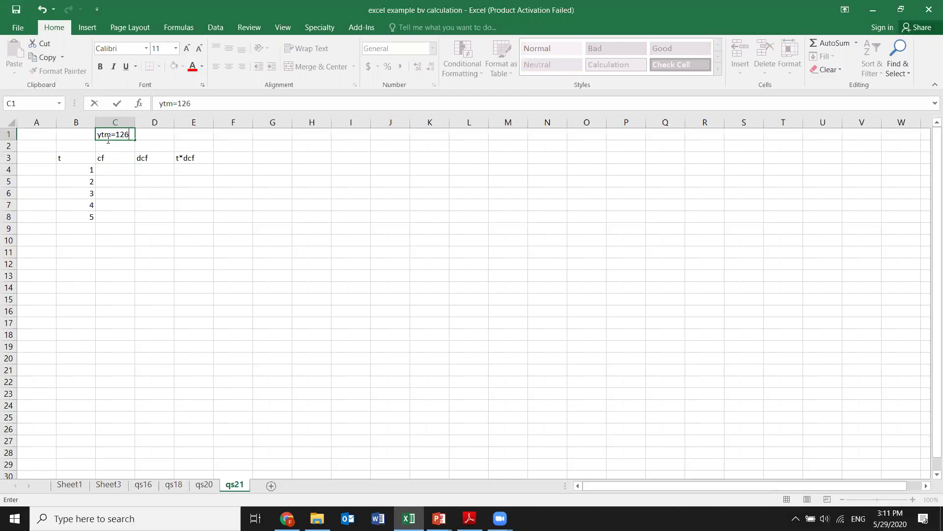
{"action": "key", "text": "BackSpace"}
{"action": "key", "text": "BackSpace"}
{"action": "key", "text": "BackSpace"}
{"action": "key", "text": "BackSpace"}
{"action": "key", "text": "BackSpace"}
{"action": "key", "text": "BackSpace"}
{"action": "key", "text": "BackSpace"}
{"action": "type", "text": "4"}
{"action": "type", "text": "tm"}
{"action": "type", "text": "="}
{"action": "type", "text": "12"}
{"action": "type", "text": "%"}
{"action": "key", "text": "Tab"}
Enter the present value label pv=65 in D1.
{"action": "type", "text": "c"}
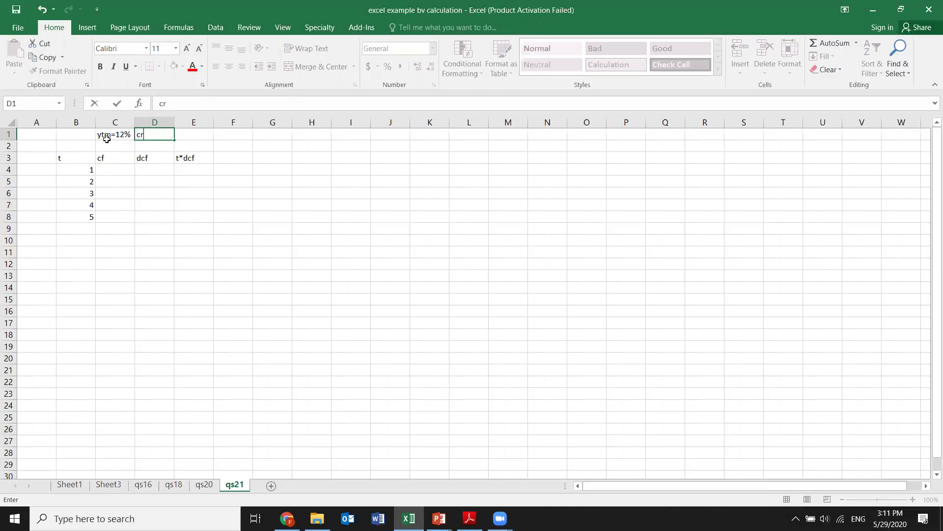
{"action": "type", "text": "r="}
{"action": "key", "text": "BackSpace"}
{"action": "key", "text": "BackSpace"}
{"action": "key", "text": "BackSpace"}
{"action": "type", "text": "pv=65"}
Add the labels bv=65 in B1 and cr=12 in E1.
{"action": "key", "text": "Left"}
{"action": "key", "text": "Left"}
{"action": "key", "text": "Left"}
{"action": "key", "text": "Right"}
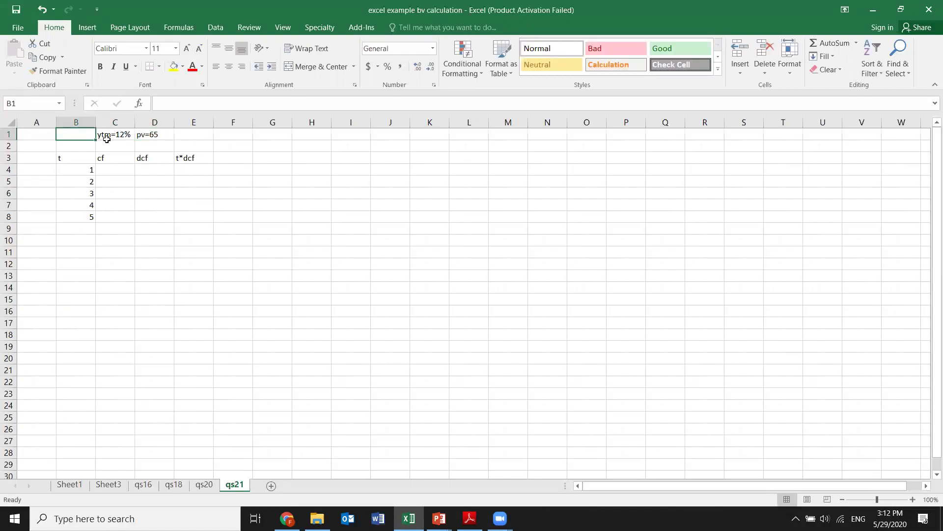
{"action": "type", "text": "bv=65"}
{"action": "key", "text": "Tab"}
{"action": "key", "text": "Tab"}
{"action": "key", "text": "Tab"}
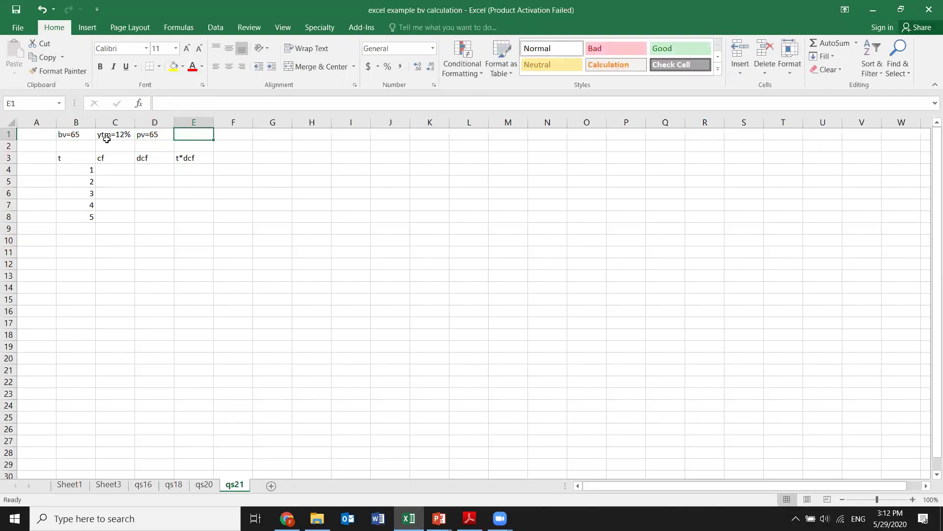
{"action": "type", "text": "cr="}
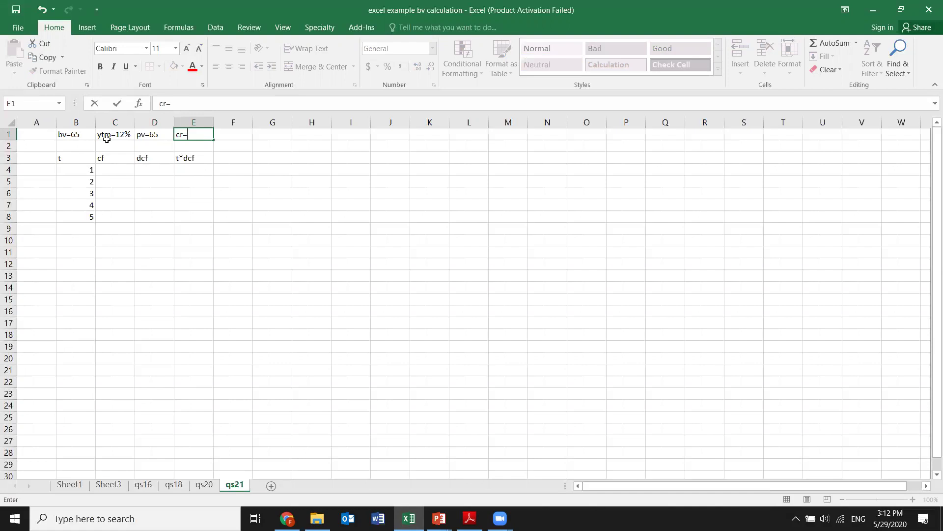
{"action": "type", "text": "12"}
Calculate the annual interest cash flow in C4 as =65*0.12 and copy it down to C7.
{"action": "left_click", "coordinate": [122, 170]}
{"action": "type", "text": "="}
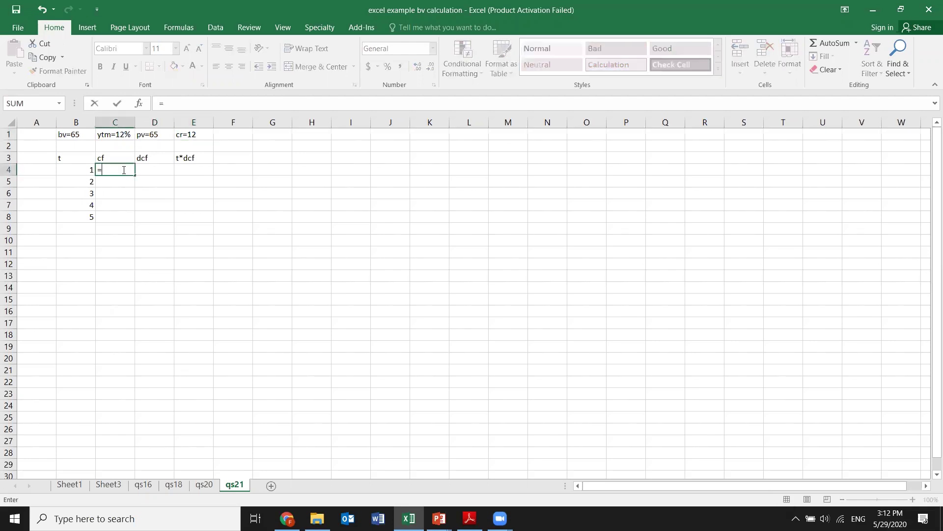
{"action": "type", "text": "12"}
{"action": "key", "text": "Return"}
{"action": "left_click", "coordinate": [127, 170]}
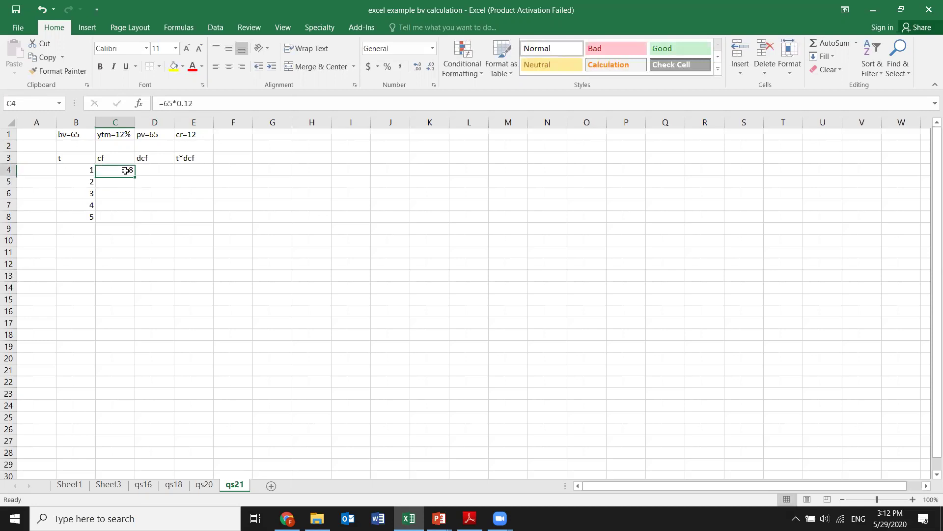
{"action": "left_click_drag", "start_coordinate": [136, 175], "coordinate": [131, 216]}
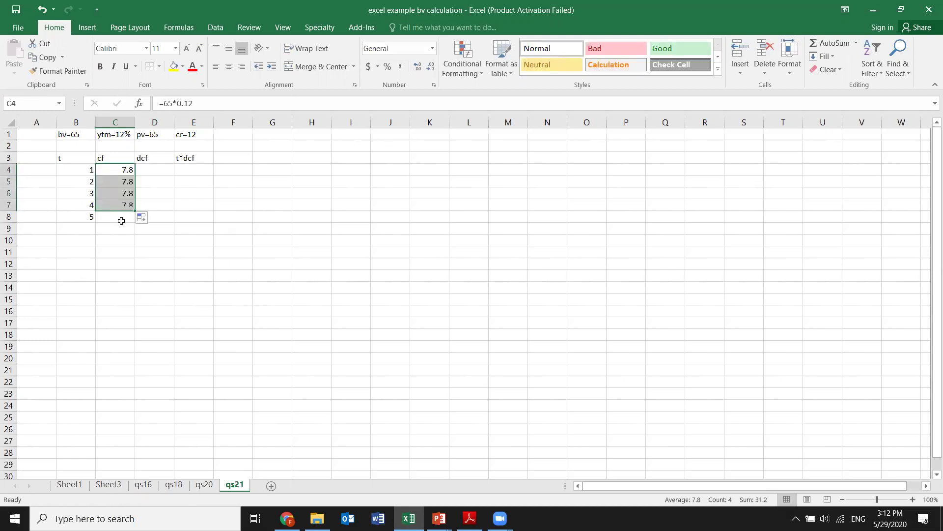
Calculate the final-year cash flow in C8 as =C7+65 to include the principal.
{"action": "left_click", "coordinate": [123, 225]}
{"action": "left_click", "coordinate": [124, 217]}
{"action": "type", "text": "="}
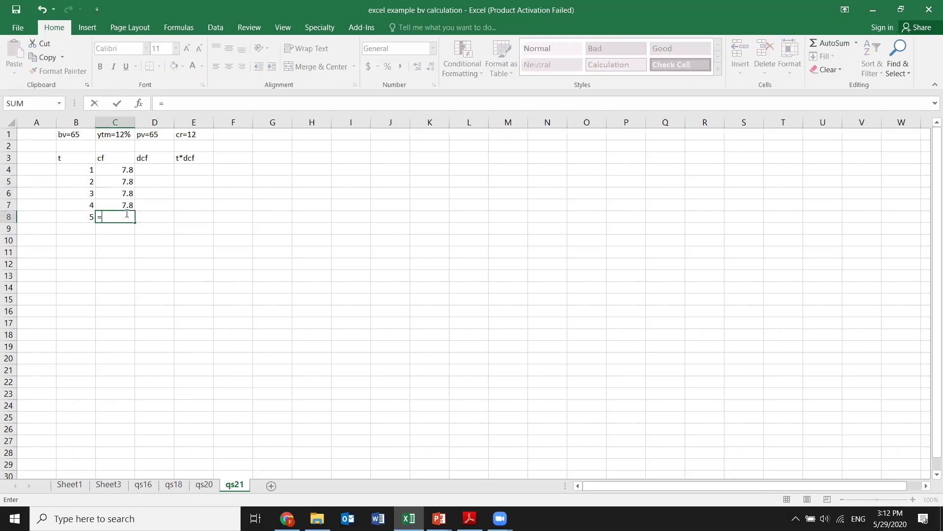
{"action": "left_click", "coordinate": [124, 204]}
{"action": "type", "text": "+"}
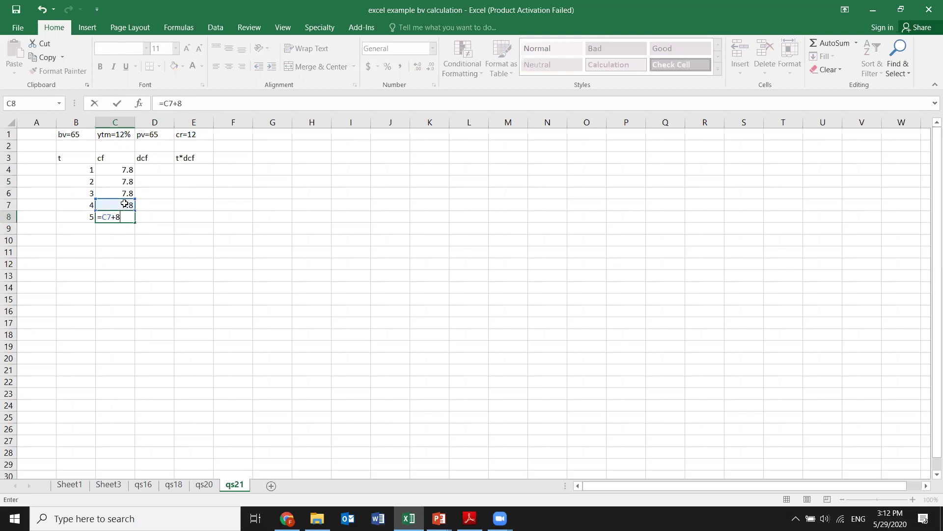
{"action": "type", "text": "65"}
{"action": "key", "text": "Return"}
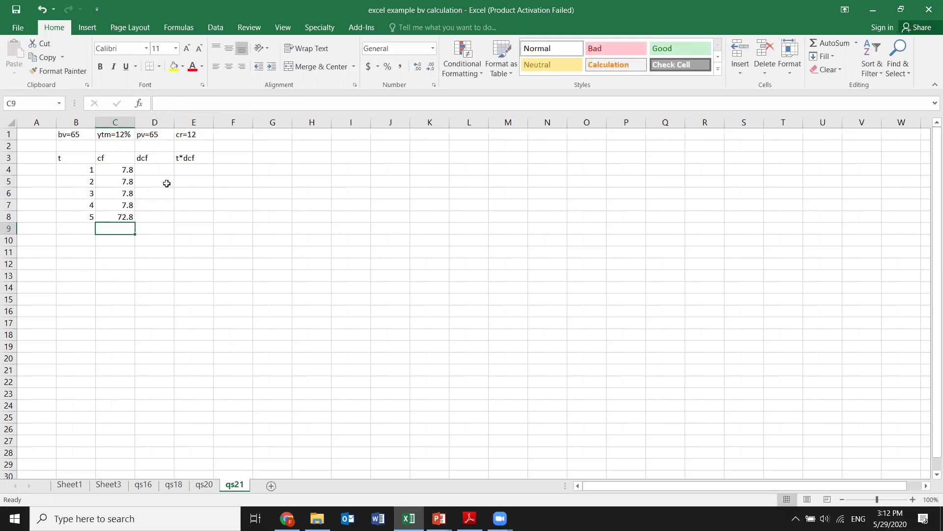
Calculate the discounted cash flow in D4 as =C4/1.12^B4 and copy it down to D8.
{"action": "left_click", "coordinate": [152, 173]}
{"action": "type", "text": "="}
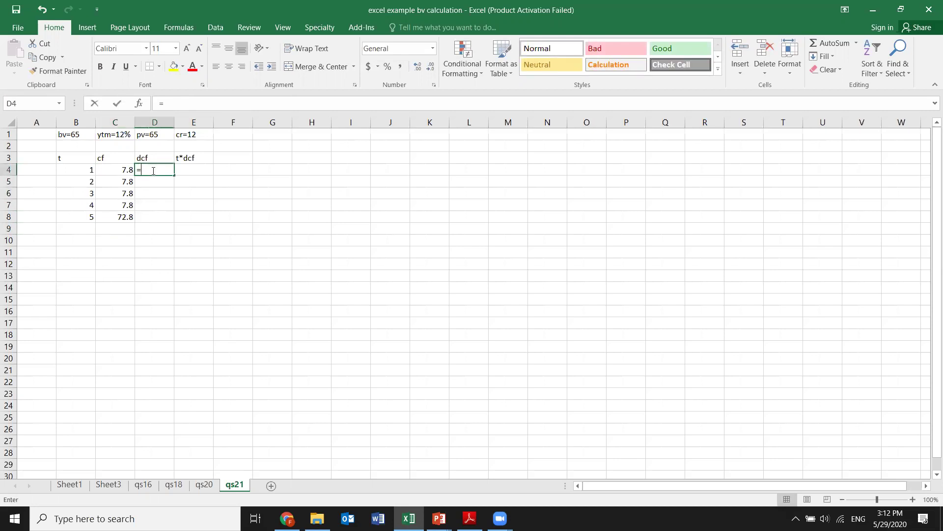
{"action": "left_click", "coordinate": [123, 169]}
{"action": "type", "text": "/"}
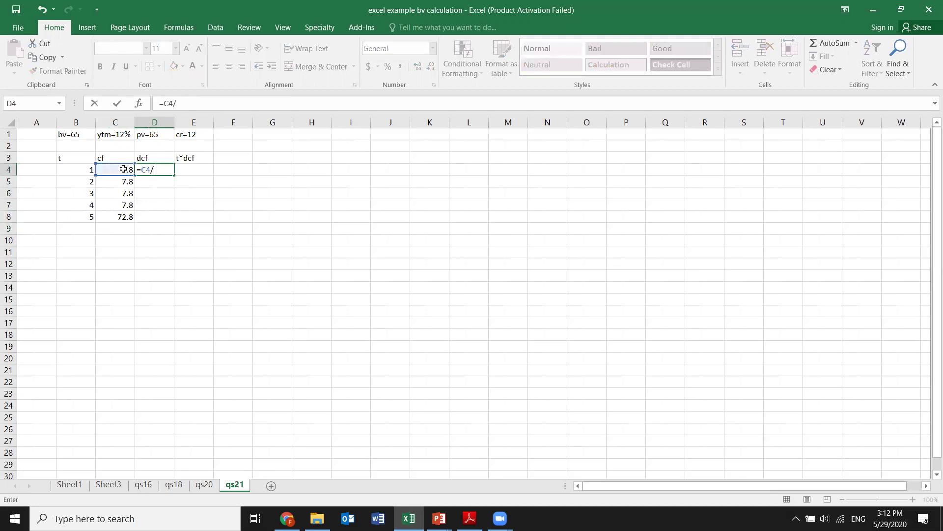
{"action": "type", "text": "1.12$"}
{"action": "key", "text": "BackSpace"}
{"action": "left_click", "coordinate": [89, 172]}
{"action": "key", "text": "Return"}
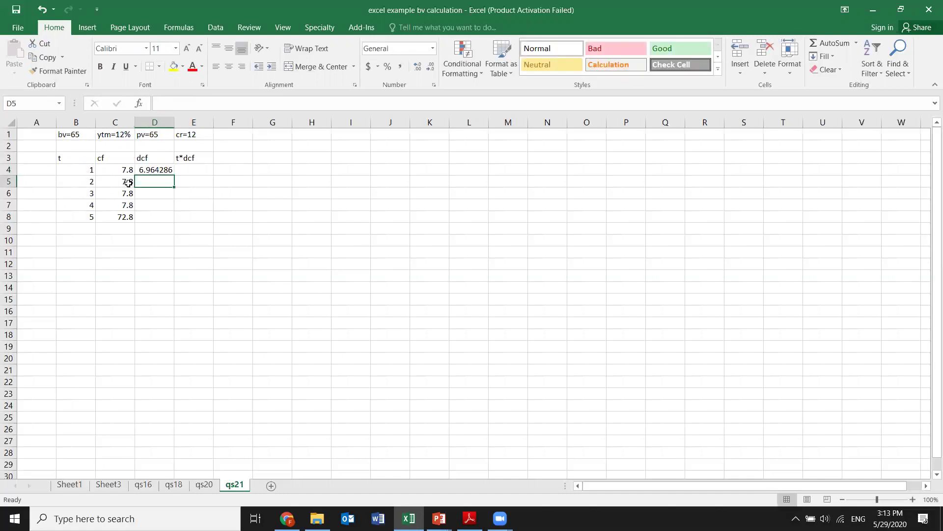
{"action": "left_click", "coordinate": [154, 172]}
{"action": "left_click_drag", "start_coordinate": [176, 176], "coordinate": [162, 220]}
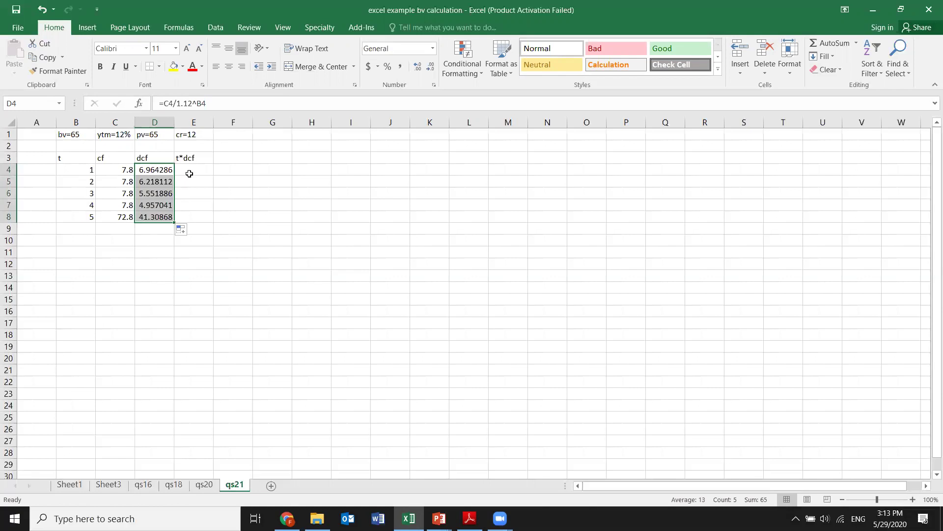
Calculate the time-weighted discounted cash flow in E4 as =D4*B4 and copy it down to E8.
{"action": "left_click", "coordinate": [190, 174]}
{"action": "type", "text": "="}
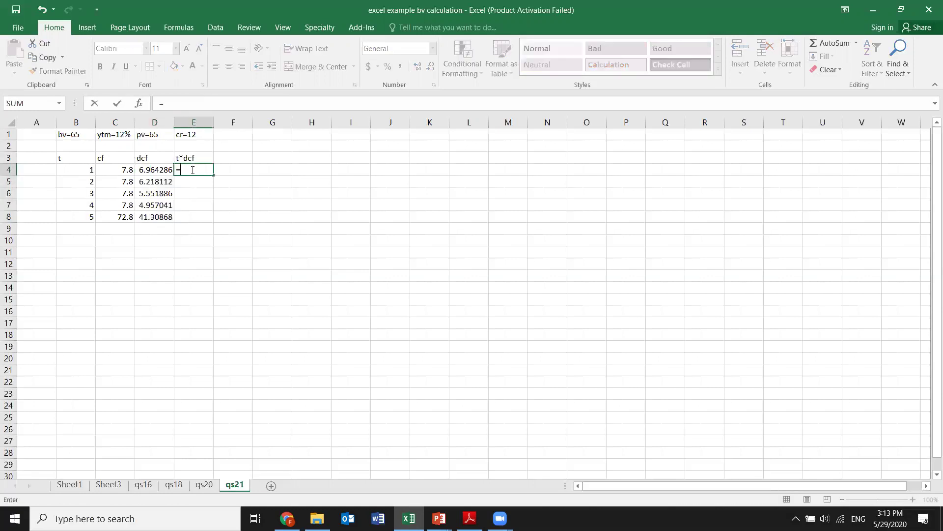
{"action": "left_click", "coordinate": [157, 169]}
{"action": "type", "text": "*"}
{"action": "left_click", "coordinate": [89, 169]}
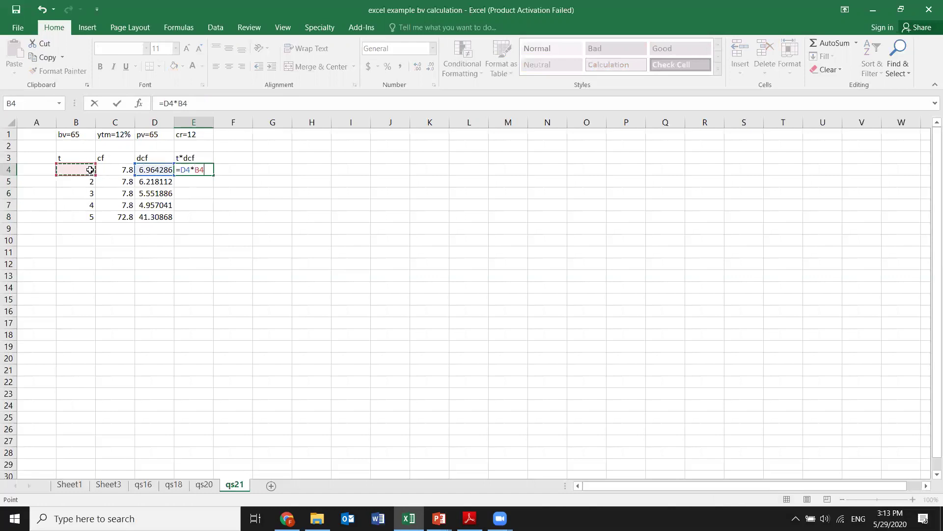
{"action": "key", "text": "Return"}
{"action": "left_click", "coordinate": [209, 171]}
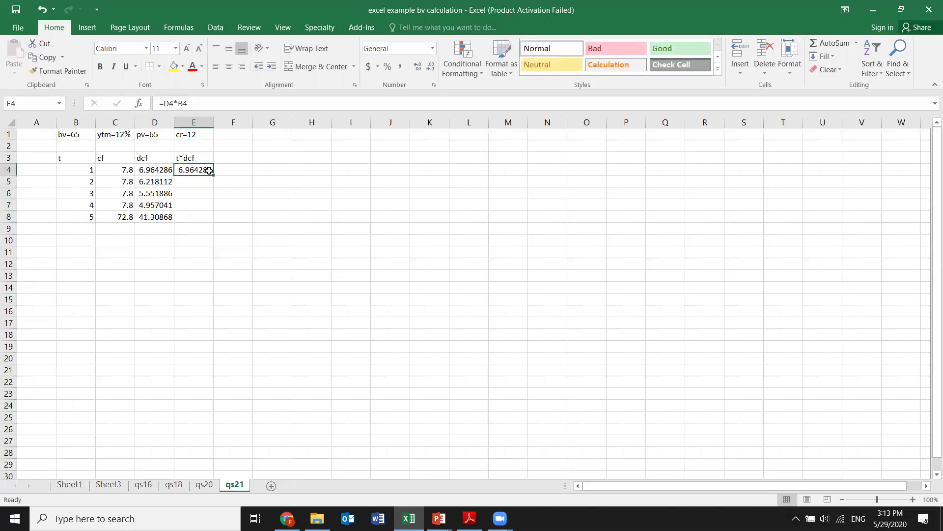
{"action": "left_click_drag", "start_coordinate": [212, 173], "coordinate": [212, 220]}
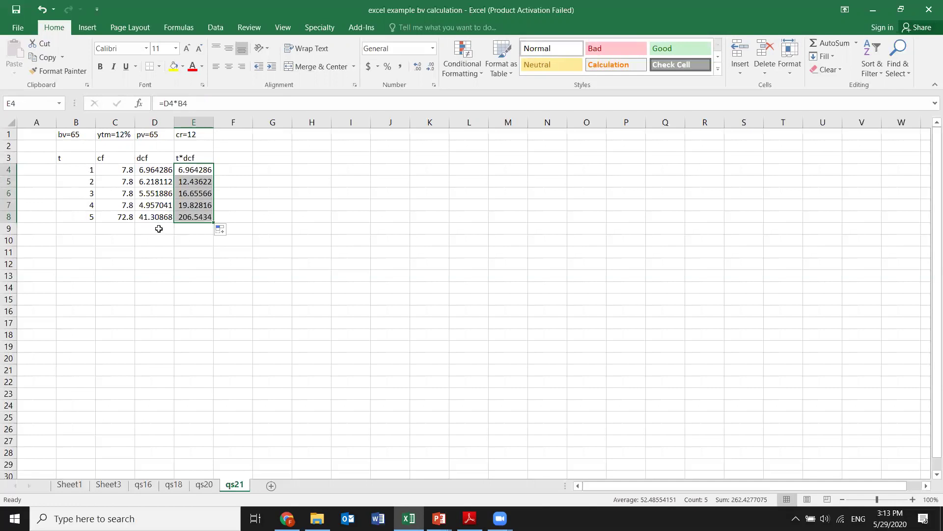
Sum the dcf column D4:D8 in D9 and copy the total formula across to E9.
{"action": "left_click", "coordinate": [158, 228]}
{"action": "type", "text": "=sum"}
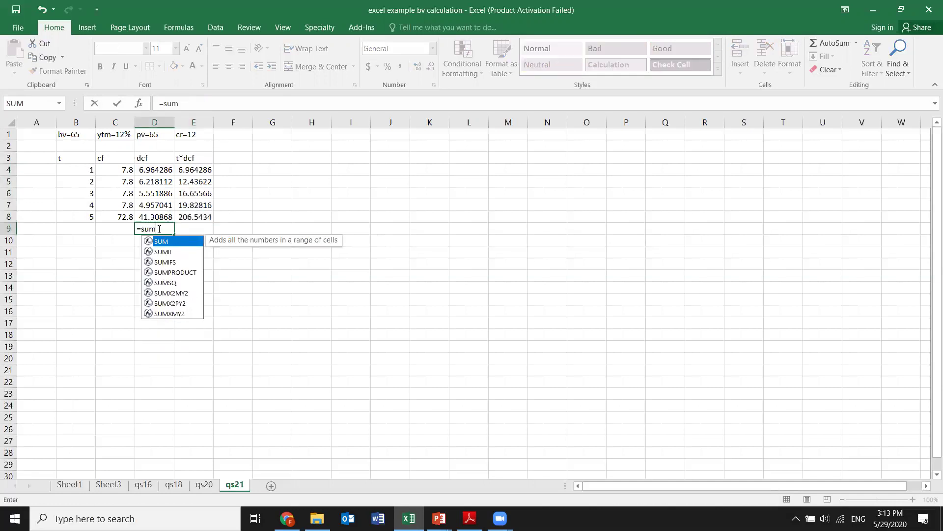
{"action": "double_click", "coordinate": [164, 246]}
{"action": "left_click_drag", "start_coordinate": [154, 170], "coordinate": [155, 222]}
{"action": "type", "text": "("}
{"action": "key", "text": "Return"}
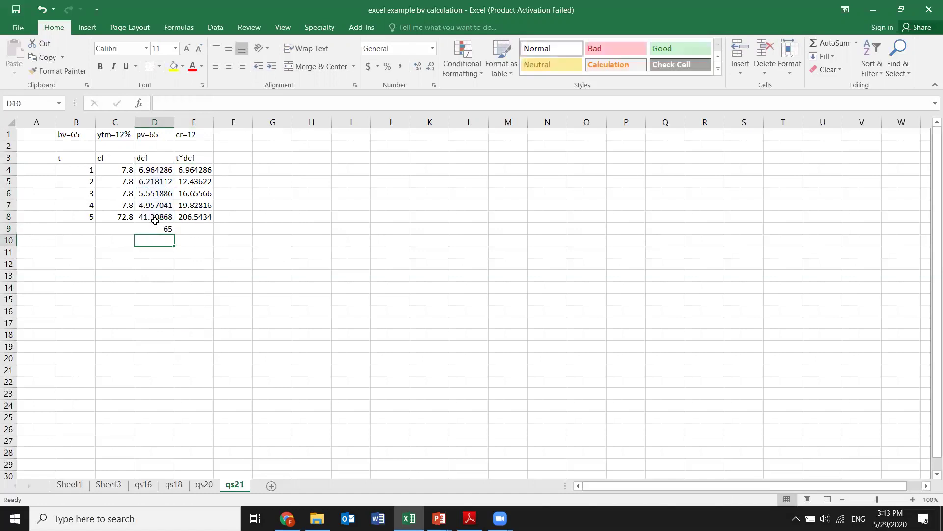
{"action": "left_click", "coordinate": [167, 227]}
{"action": "left_click_drag", "start_coordinate": [176, 236], "coordinate": [209, 237]}
Calculate the loan duration in C10 as =E9/D9.
{"action": "left_click", "coordinate": [120, 239]}
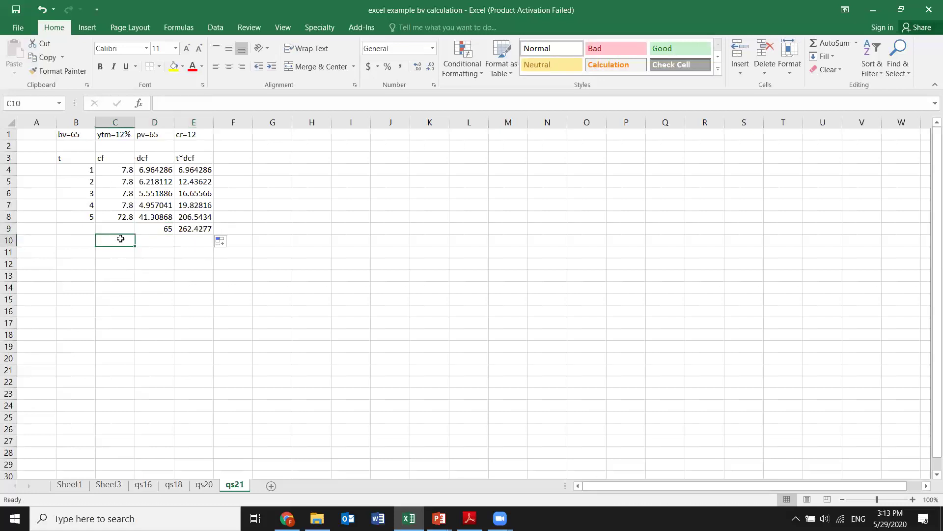
{"action": "type", "text": "="}
{"action": "left_click", "coordinate": [187, 227]}
{"action": "type", "text": "/"}
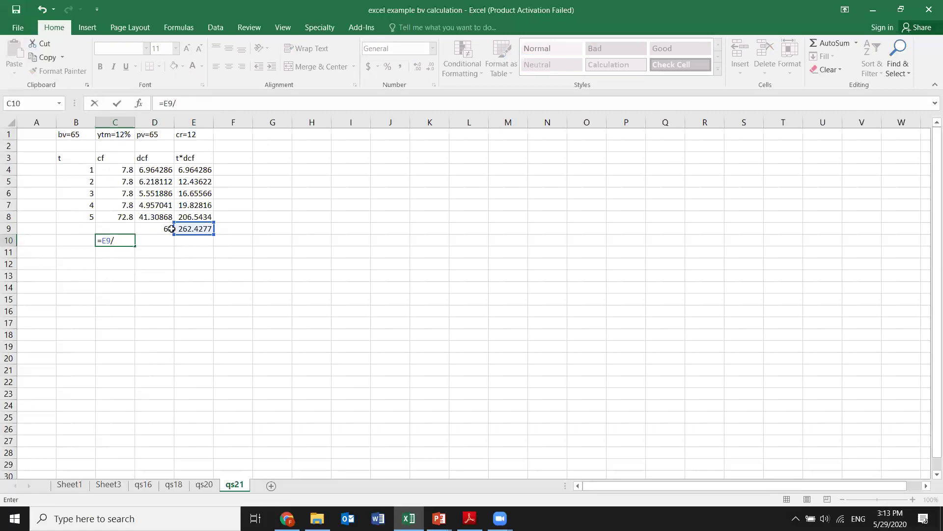
{"action": "left_click", "coordinate": [167, 230]}
{"action": "key", "text": "Return"}
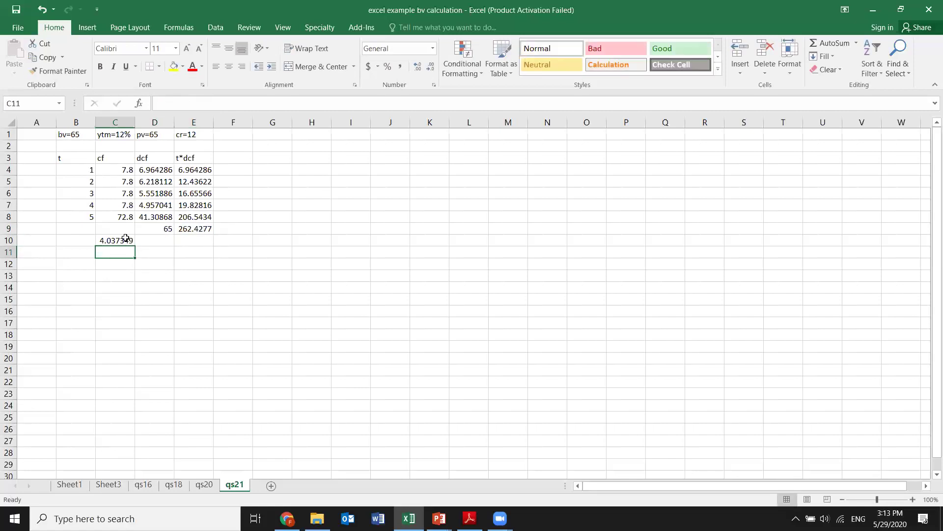
Label the C10 result with DURATION in B10 and years in D10, fitting column B and bolding all three cells.
{"action": "left_click", "coordinate": [146, 239]}
{"action": "type", "text": "years"}
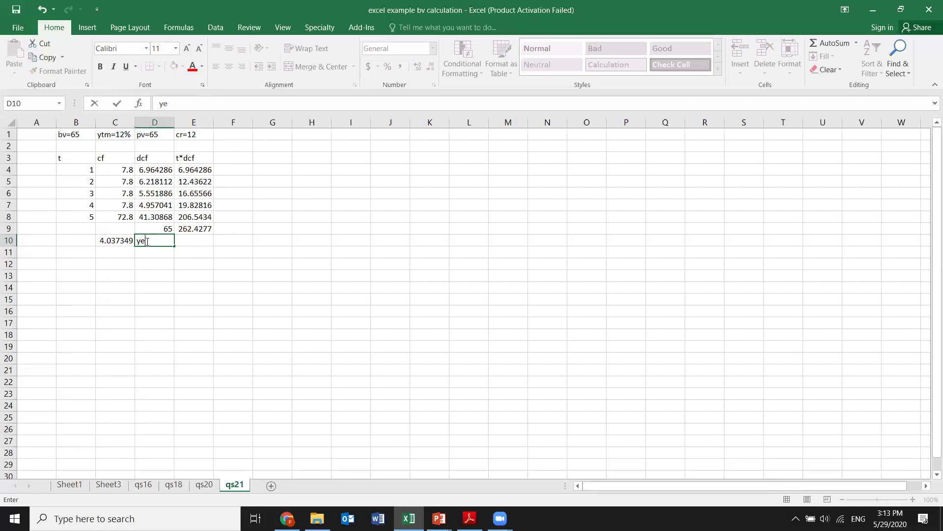
{"action": "left_click", "coordinate": [79, 242]}
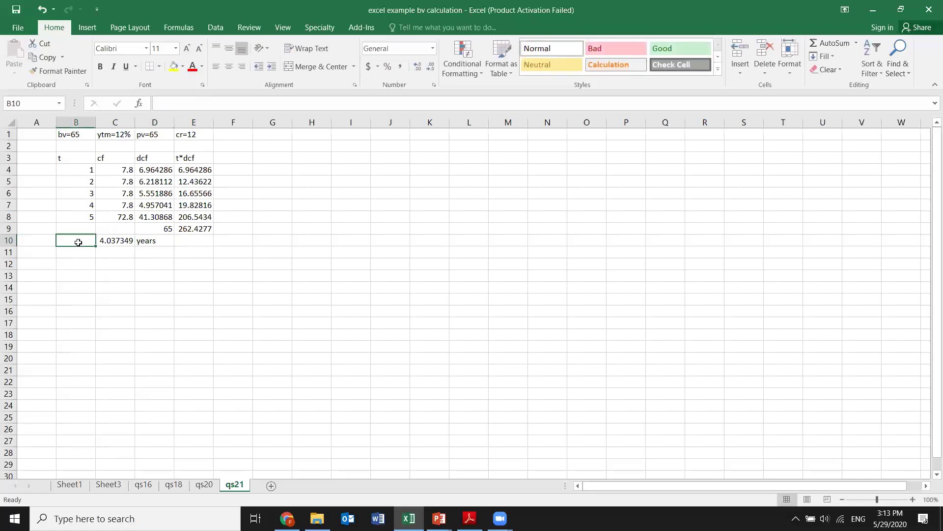
{"action": "type", "text": "DURATION"}
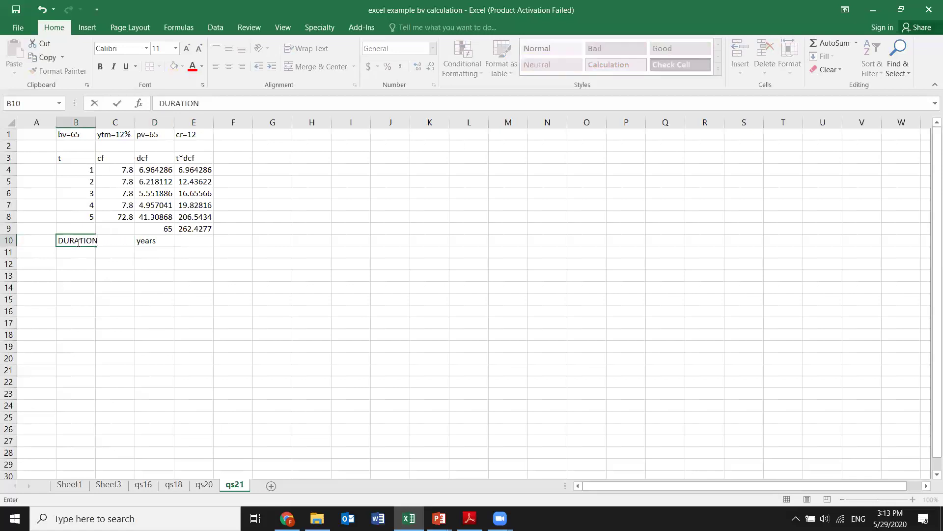
{"action": "left_click_drag", "start_coordinate": [79, 264], "coordinate": [150, 240]}
{"action": "double_click", "coordinate": [95, 121]}
{"action": "key", "text": "ctrl+b"}
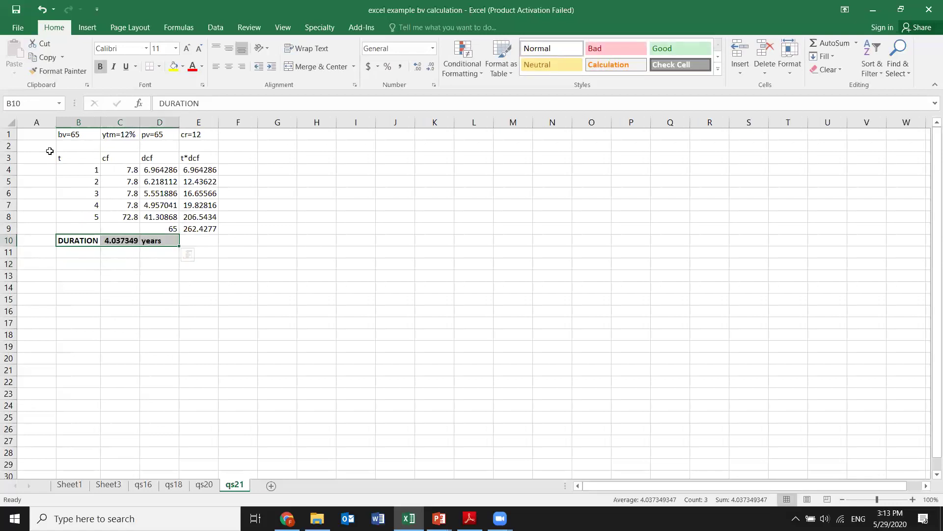
Mark the duration calculation as part a) in A1.
{"action": "left_click", "coordinate": [35, 134]}
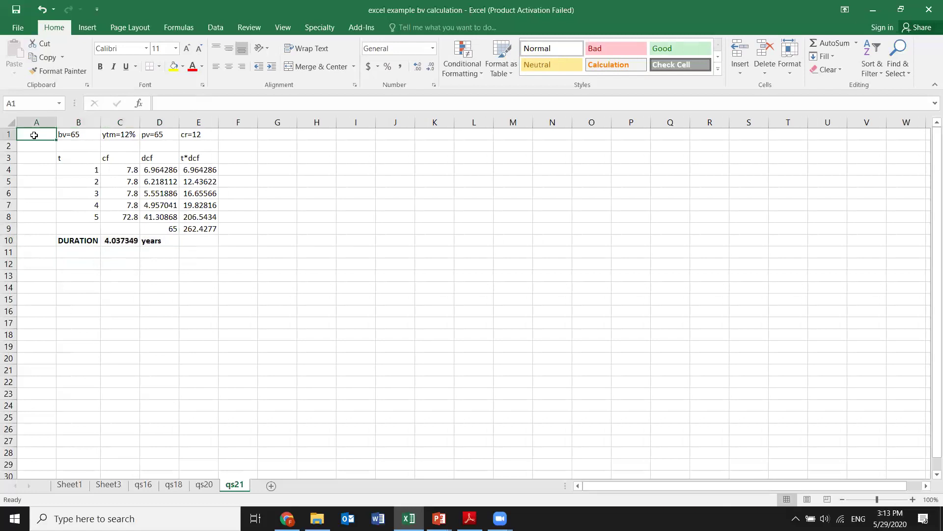
{"action": "type", "text": "a)"}
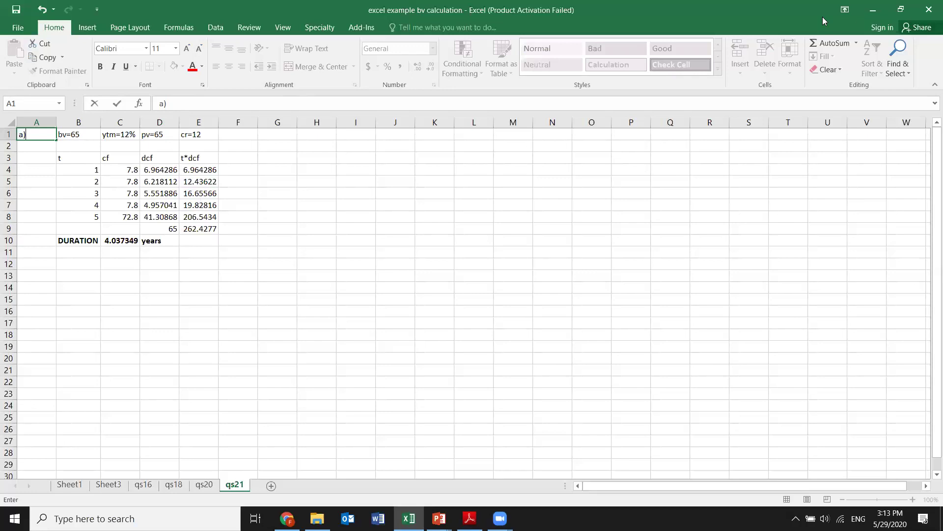
{"action": "left_click", "coordinate": [380, 4]}
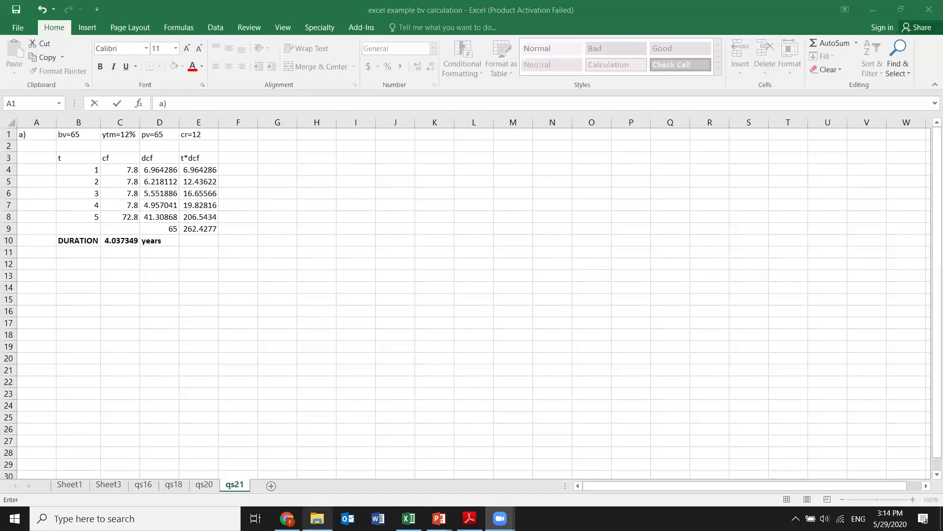
Check question 21 part b in the Adobe Reader textbook, and mark the start of that part with b) in A12 of the Excel sheet.
{"action": "left_click", "coordinate": [470, 518]}
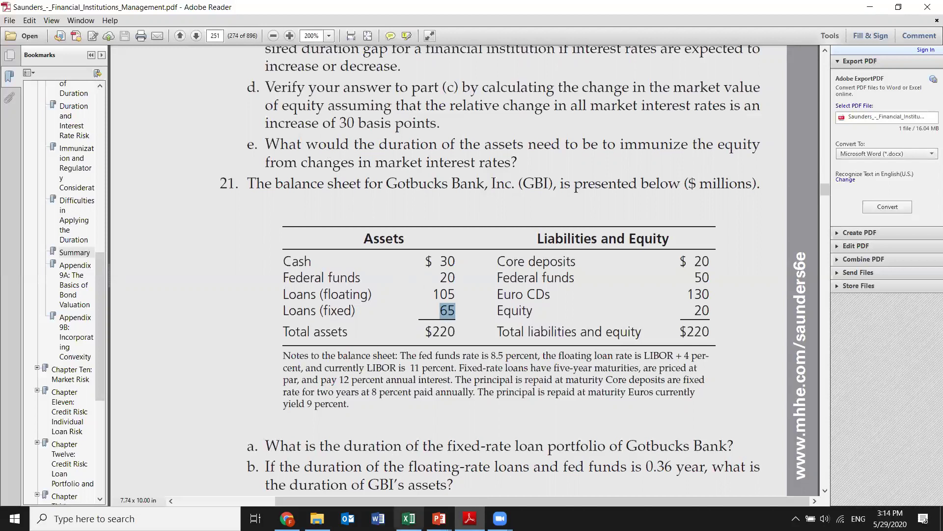
{"action": "key", "text": "alt+Tab"}
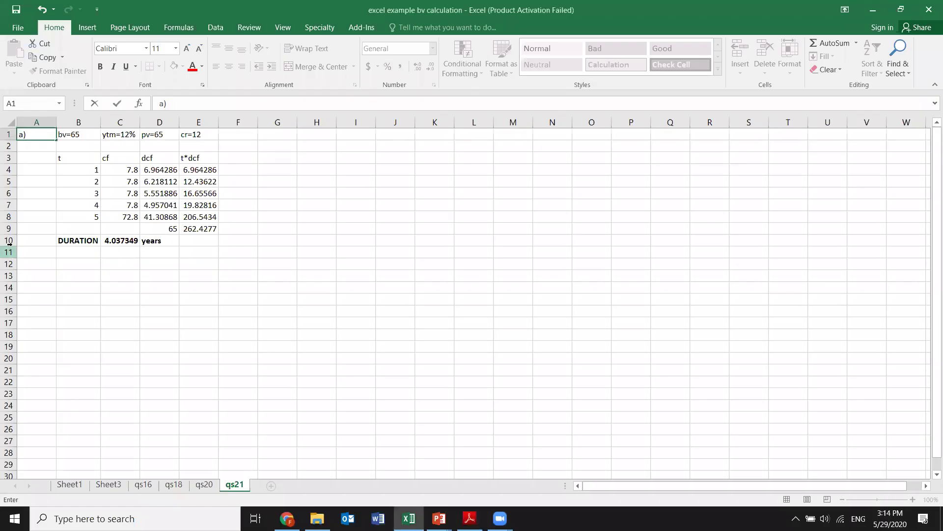
{"action": "left_click", "coordinate": [35, 261]}
{"action": "type", "text": "b"}
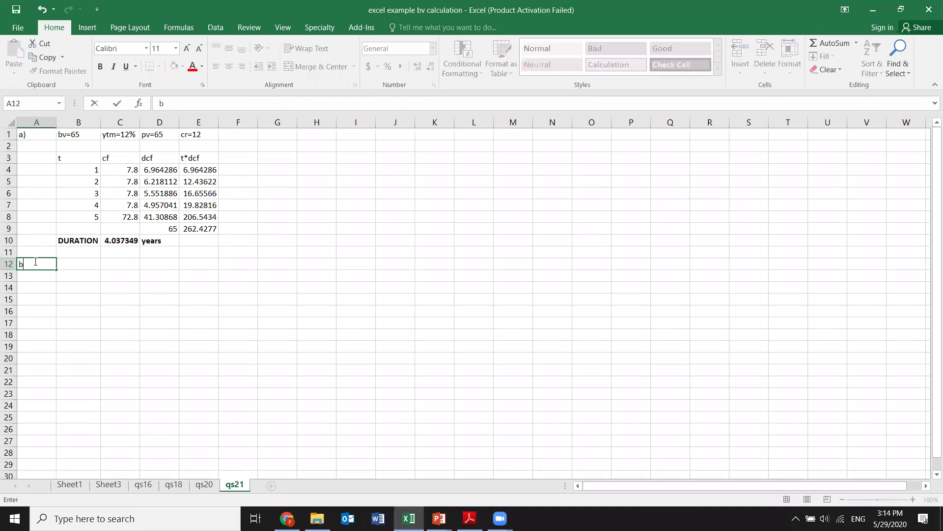
{"action": "key", "text": "BackSpace"}
{"action": "type", "text": "b*"}
{"action": "key", "text": "BackSpace"}
{"action": "type", "text": "*"}
{"action": "key", "text": "BackSpace"}
{"action": "type", "text": ")"}
{"action": "key", "text": "Return"}
{"action": "key", "text": "Return"}
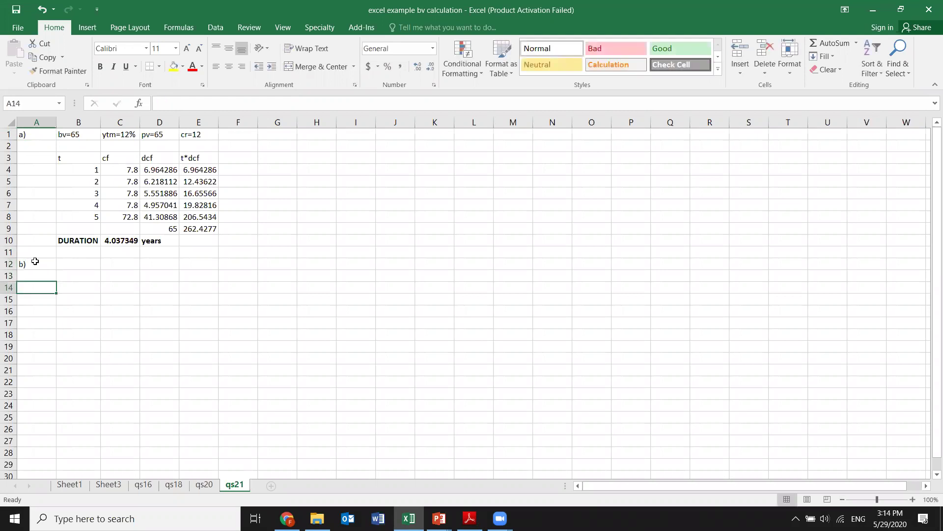
Begin a written-out duration working in B13 with the cash term, as Duration={(30*0)+.
{"action": "left_click", "coordinate": [76, 274]}
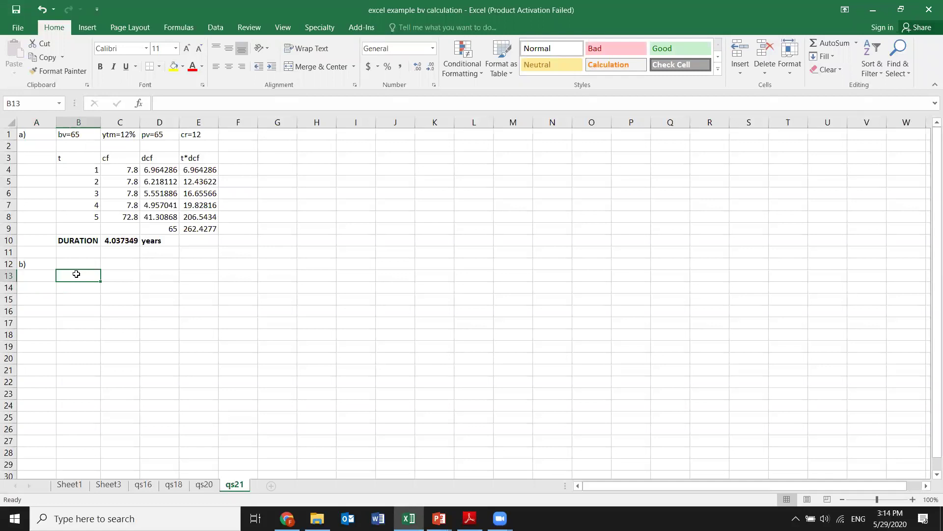
{"action": "type", "text": "Duration="}
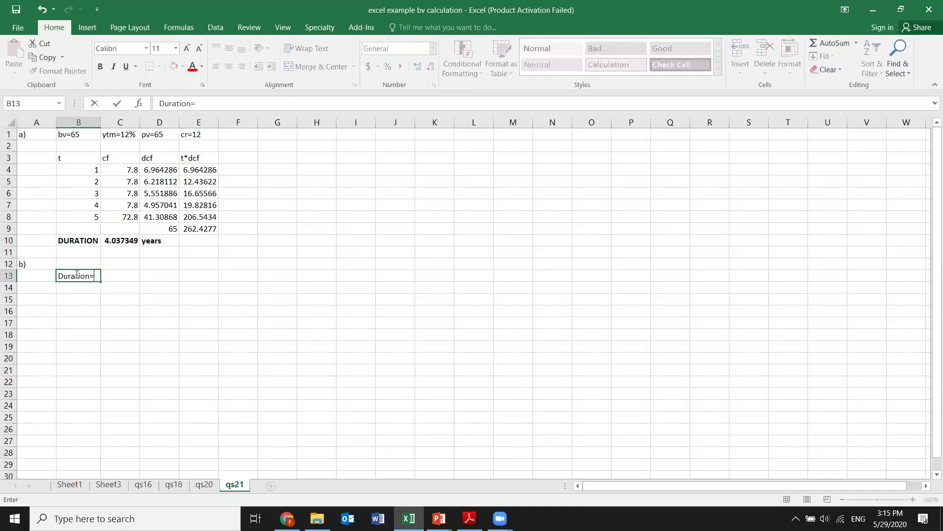
{"action": "type", "text": "("}
{"action": "key", "text": "BackSpace"}
{"action": "type", "text": "{(30*0)"}
{"action": "type", "text": "+"}
Look up the federal funds balance in the textbook's balance sheet and append its term (20*0.36) to the B13 working.
{"action": "left_click", "coordinate": [469, 519]}
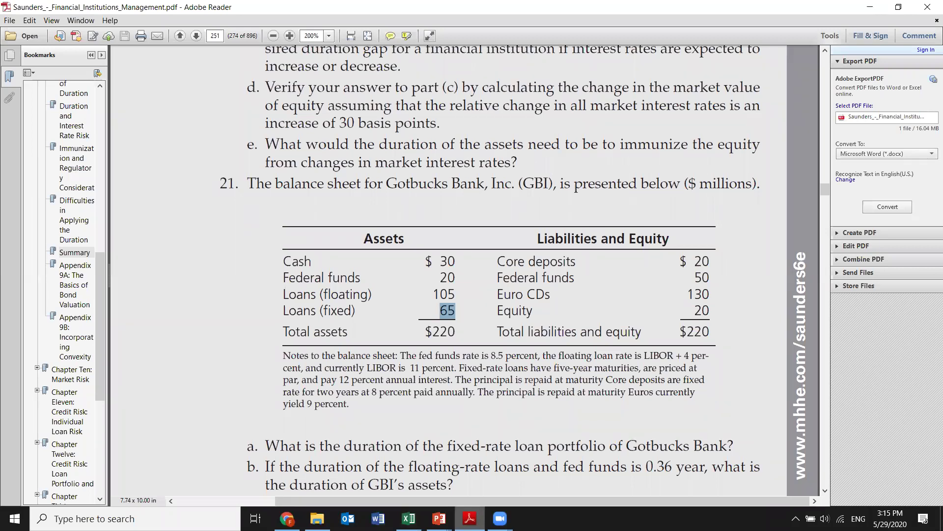
{"action": "left_click", "coordinate": [409, 518]}
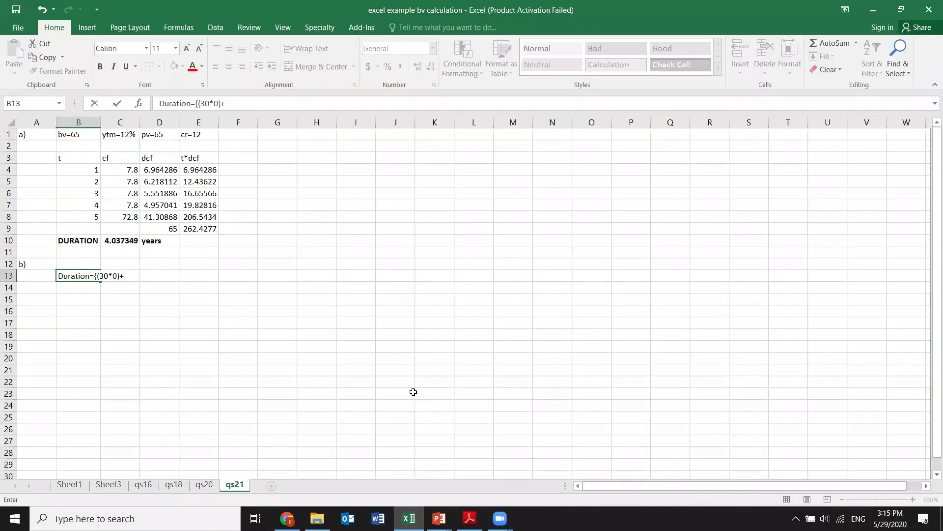
{"action": "type", "text": "20*"}
{"action": "key", "text": "BackSpace"}
{"action": "key", "text": "BackSpace"}
{"action": "key", "text": "BackSpace"}
{"action": "type", "text": "(20*.036"}
{"action": "key", "text": "BackSpace"}
{"action": "key", "text": "BackSpace"}
{"action": "key", "text": "BackSpace"}
{"action": "key", "text": "BackSpace"}
{"action": "type", "text": "0.36)"}
Look up the loan balances in the textbook and complete the B13 working with +(105*0.36)+(65*4.03)}.
{"action": "left_click", "coordinate": [469, 519]}
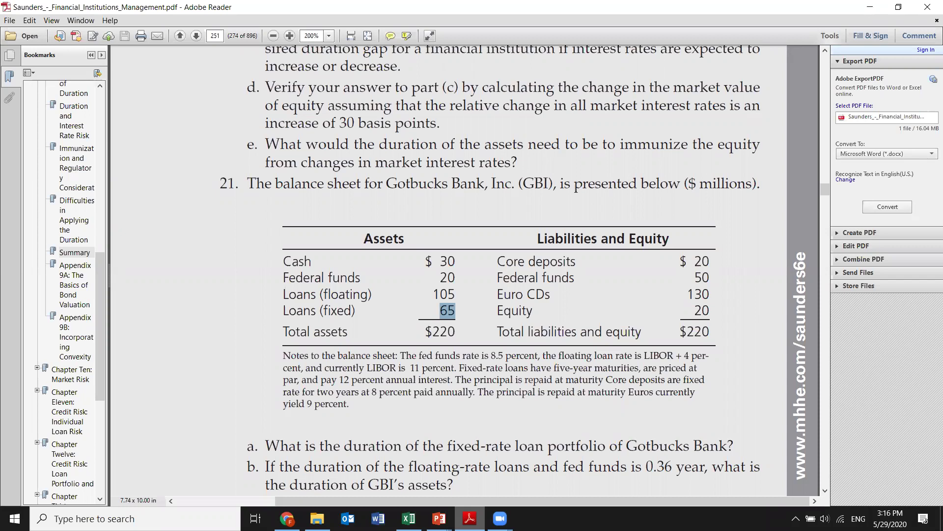
{"action": "key", "text": "alt+Tab"}
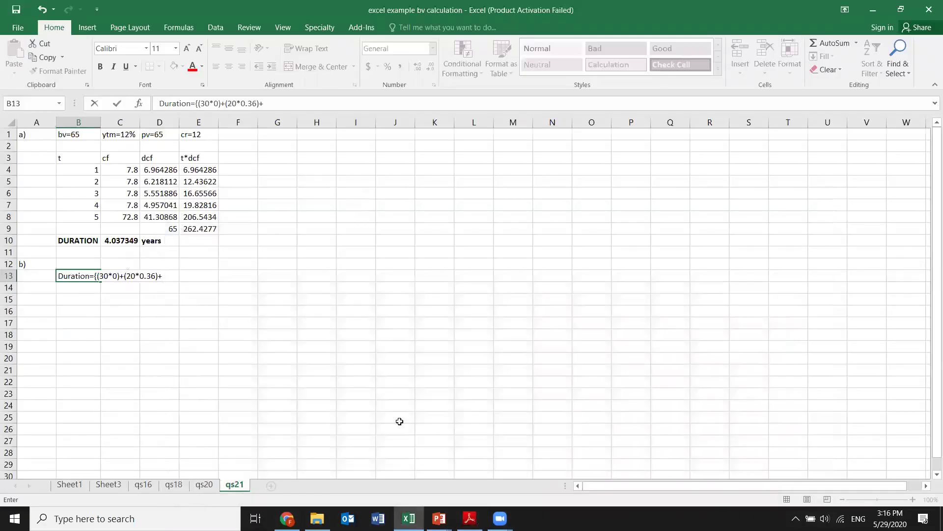
{"action": "type", "text": "(105*0.36)+"}
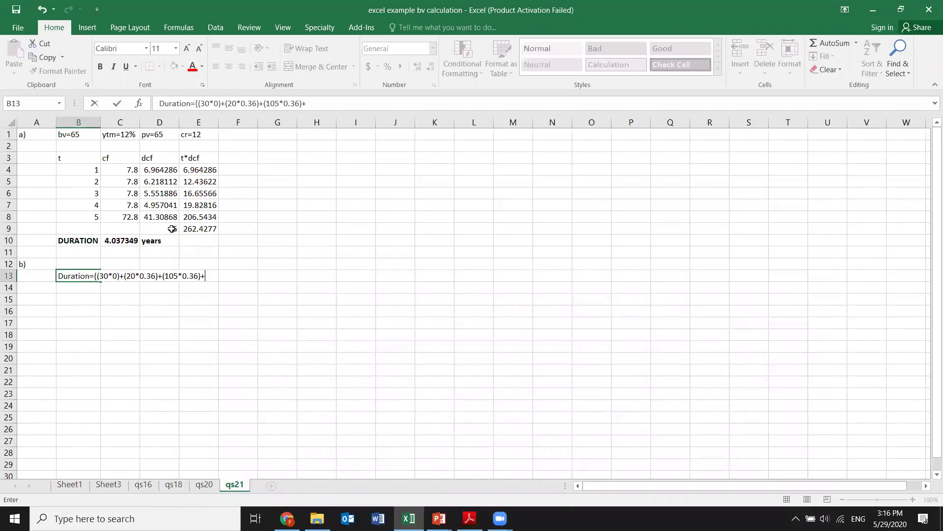
{"action": "type", "text": "(65*4.03)}"}
Change the wording before the equals sign in B13 to Duration of Assets, recheck the textbook's balance sheet, and commit the entry.
{"action": "left_click", "coordinate": [90, 276]}
{"action": "type", "text": "of "}
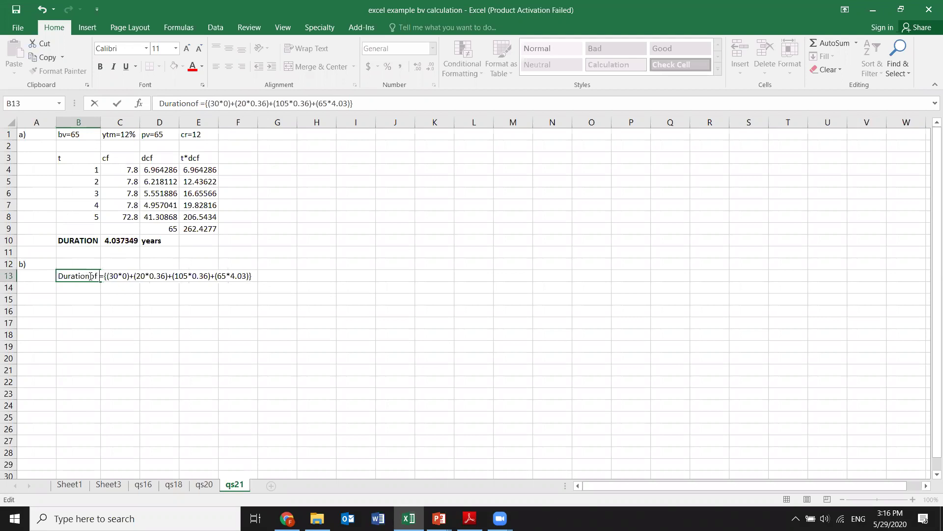
{"action": "type", "text": "Asset"}
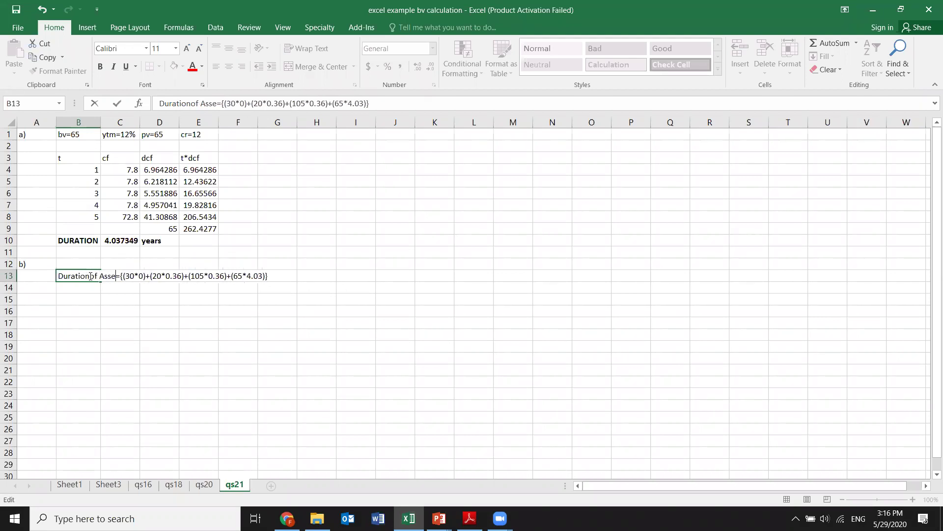
{"action": "type", "text": "s"}
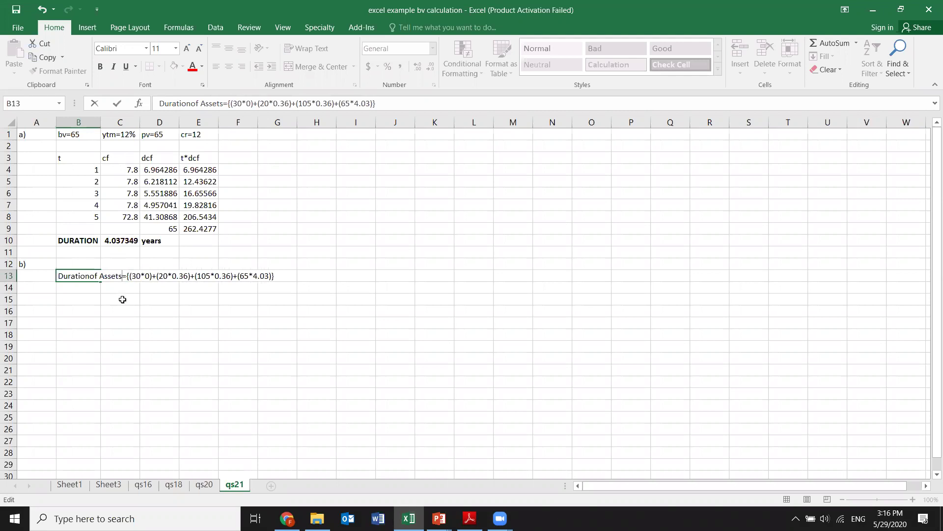
{"action": "left_click", "coordinate": [91, 275]}
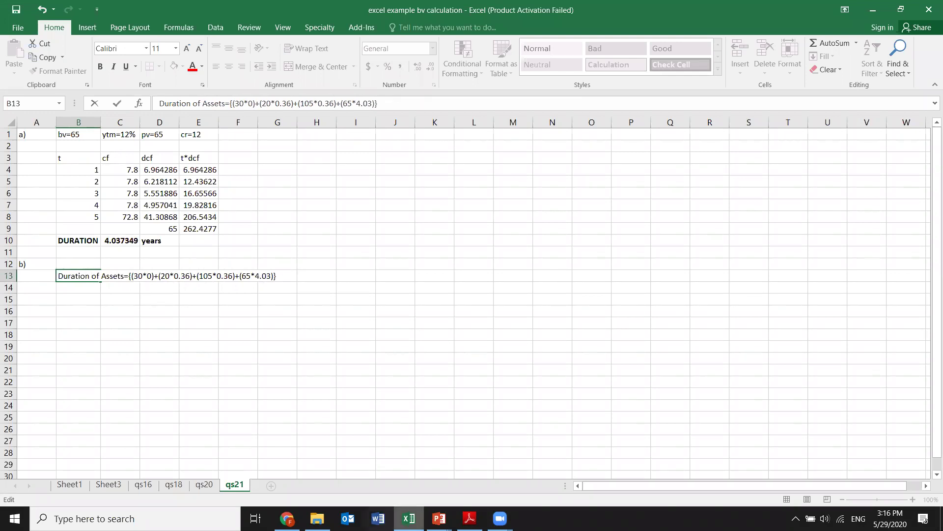
{"action": "left_click", "coordinate": [469, 517]}
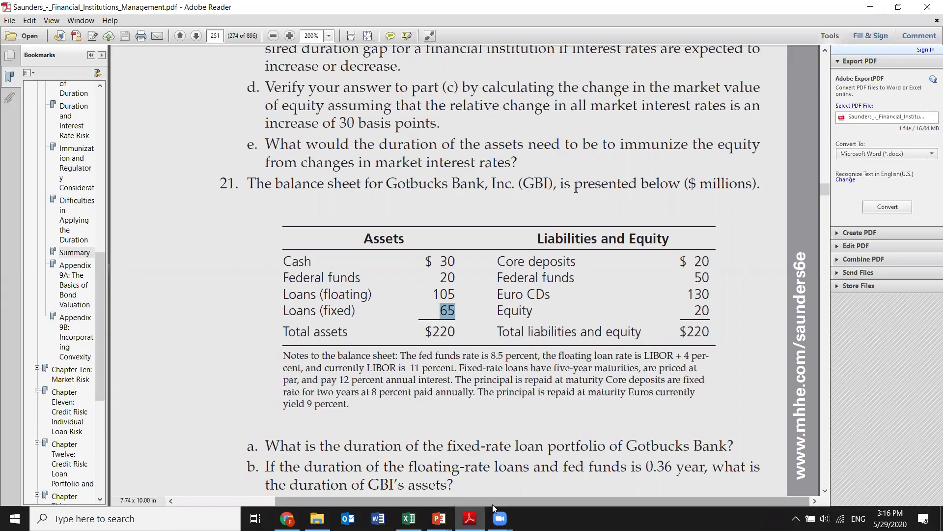
{"action": "key", "text": "alt+Tab"}
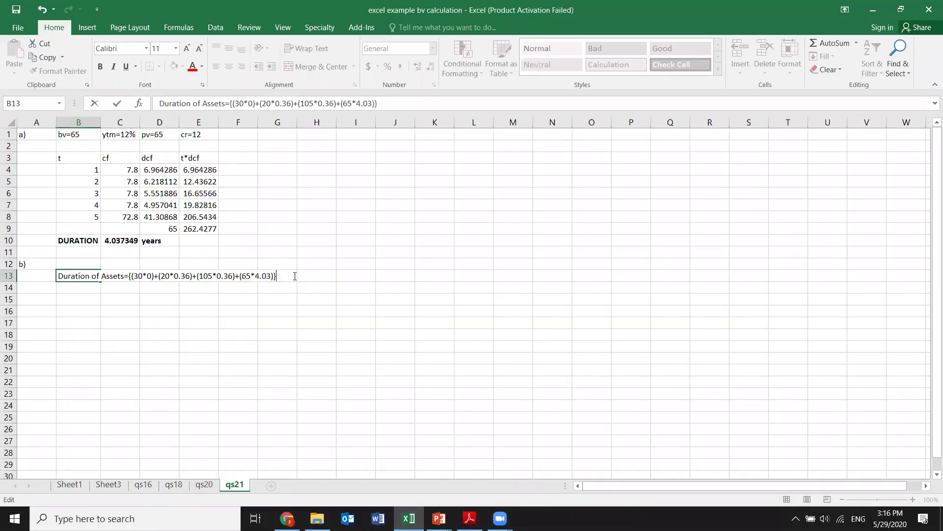
{"action": "type", "text": "="}
{"action": "key", "text": "BackSpace"}
{"action": "key", "text": "Return"}
Calculate the sum of the asset terms in C14 as =20*.36+105*.36+65*C10.
{"action": "left_click", "coordinate": [125, 289]}
{"action": "type", "text": "="}
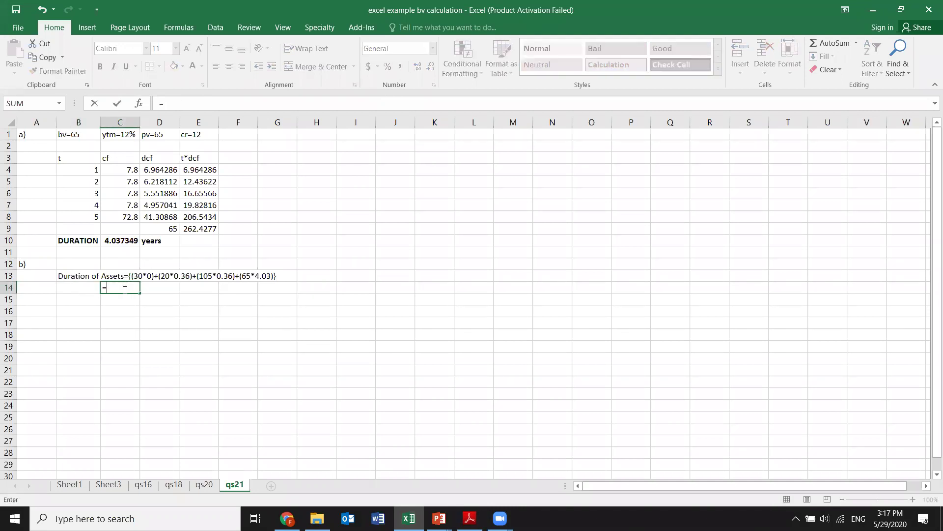
{"action": "type", "text": "20*.36+100"}
{"action": "key", "text": "BackSpace"}
{"action": "type", "text": "5"}
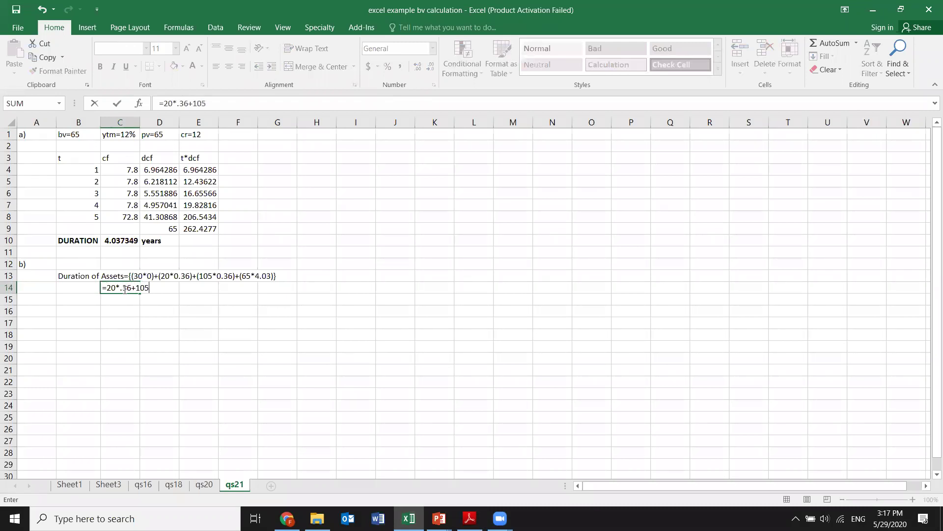
{"action": "type", "text": "*.36+65*"}
{"action": "left_click", "coordinate": [126, 240]}
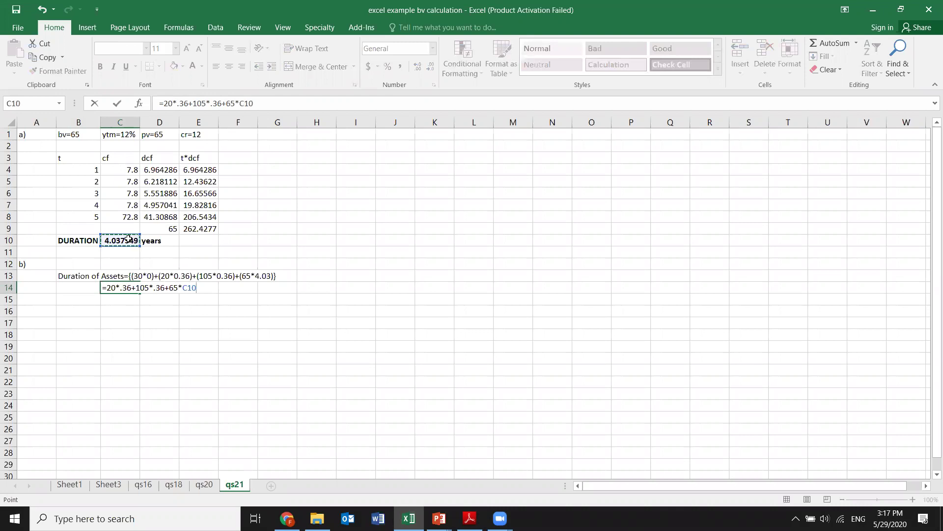
{"action": "key", "text": "Return"}
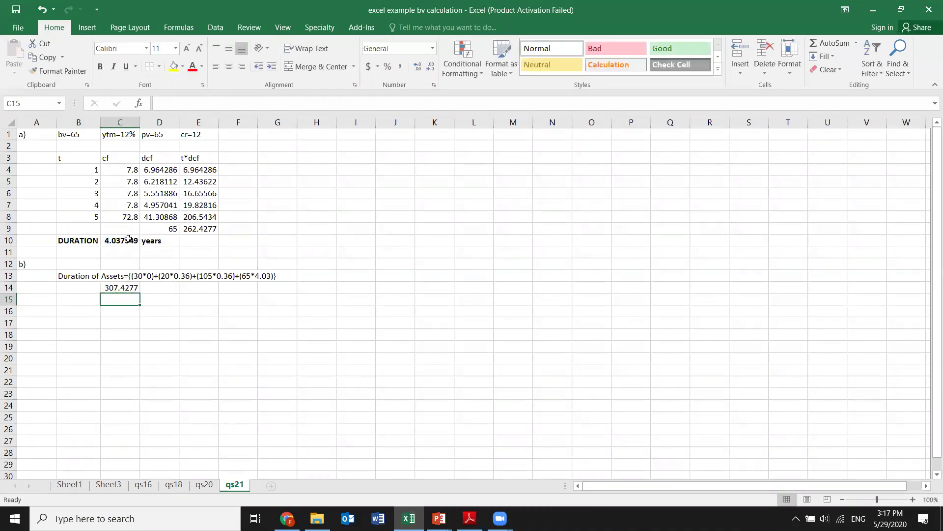
Move the calculated sum from C14 to H13, beside the written working.
{"action": "left_click", "coordinate": [119, 287]}
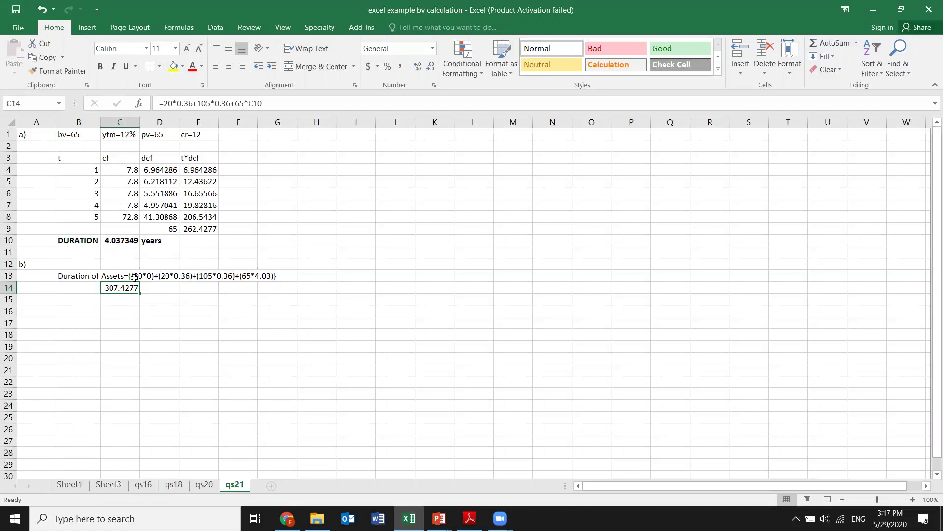
{"action": "left_click", "coordinate": [122, 298]}
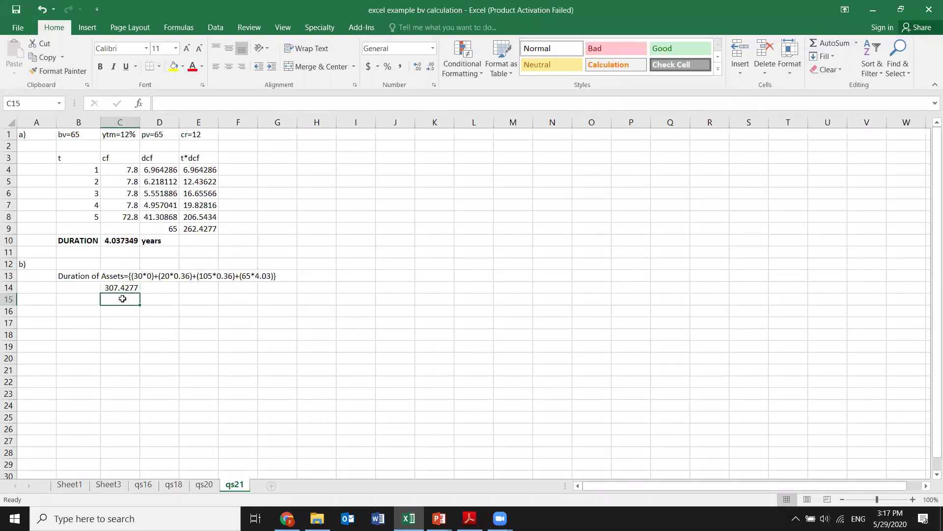
{"action": "left_click", "coordinate": [86, 298]}
{"action": "left_click", "coordinate": [119, 288]}
{"action": "left_click_drag", "start_coordinate": [121, 294], "coordinate": [322, 275]}
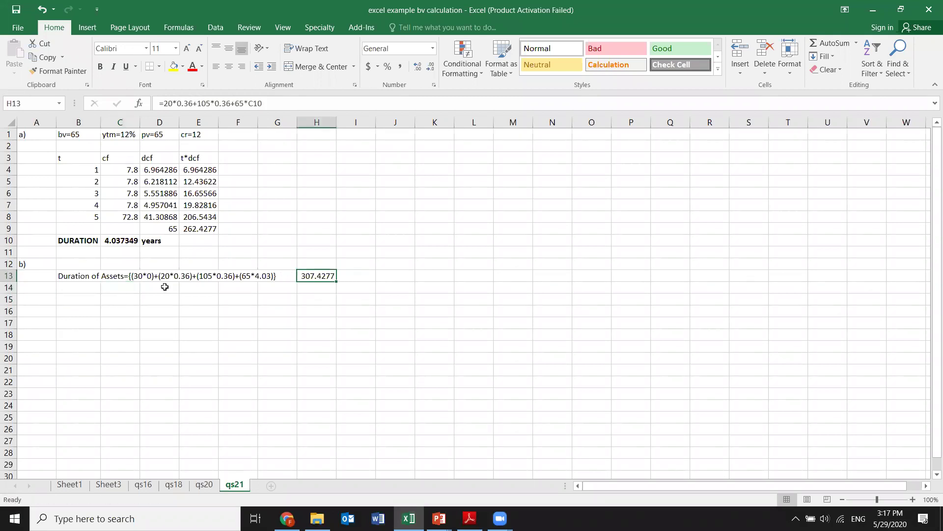
Add an equals sign to the end of the B13 working so it leads to the sum in H13.
{"action": "left_click", "coordinate": [80, 275]}
{"action": "double_click", "coordinate": [80, 275]}
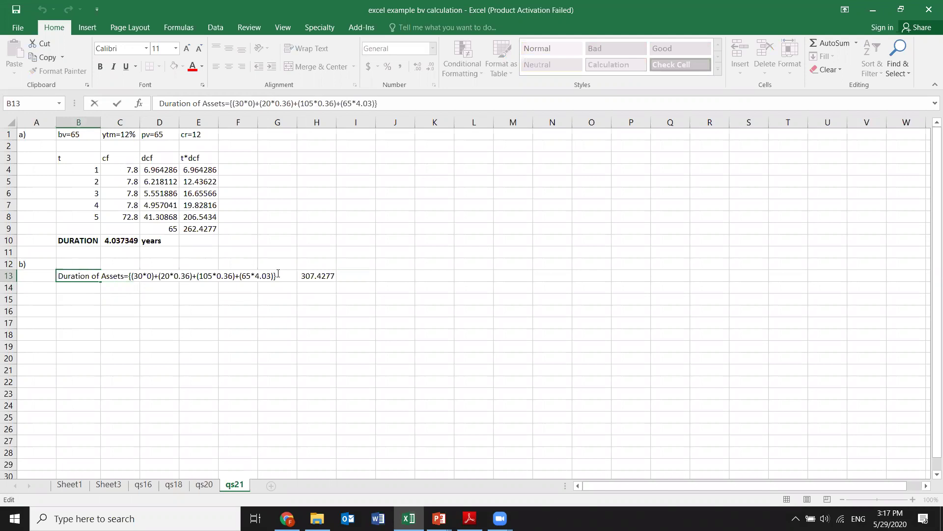
{"action": "type", "text": "="}
{"action": "left_click", "coordinate": [261, 299]}
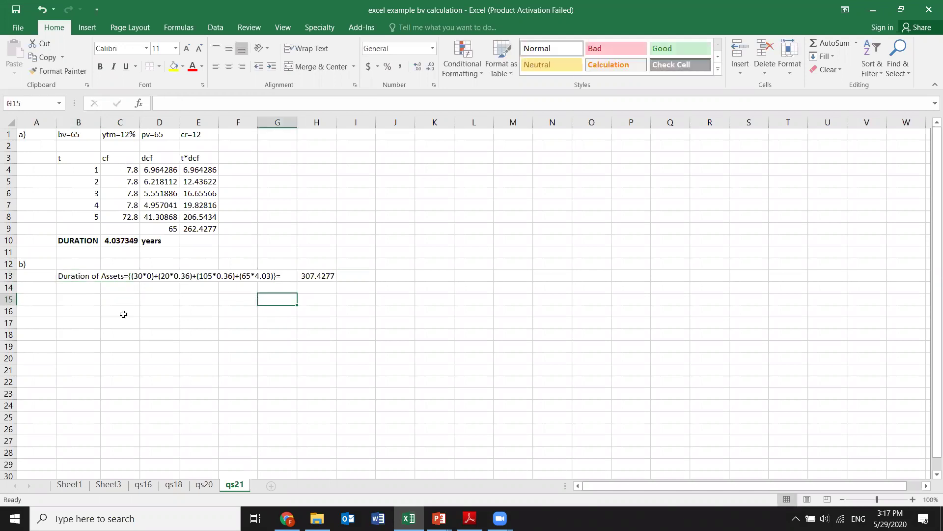
Label B15 as D of Assets and calculate it in C15 as =H13/220, checking the total assets in the textbook.
{"action": "left_click", "coordinate": [89, 300]}
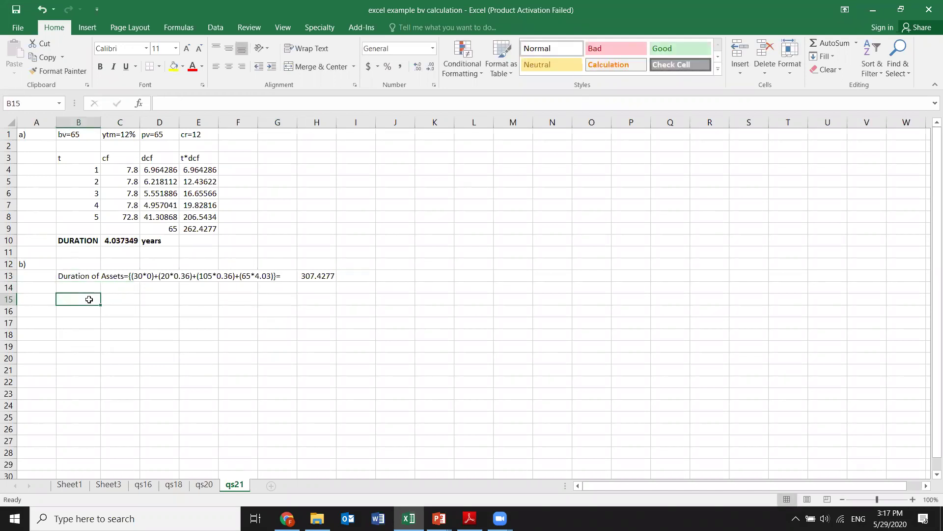
{"action": "type", "text": "D of Assets"}
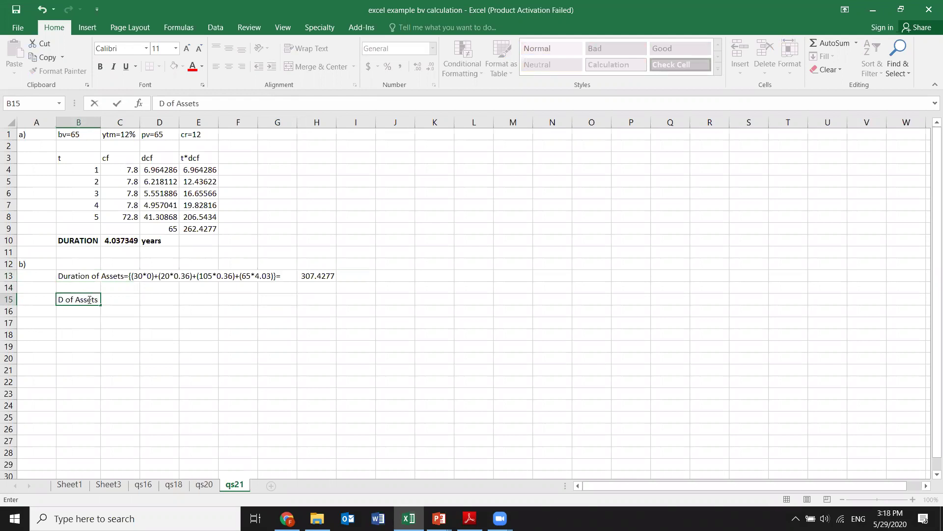
{"action": "left_click", "coordinate": [132, 298]}
{"action": "type", "text": "="}
{"action": "left_click", "coordinate": [311, 277]}
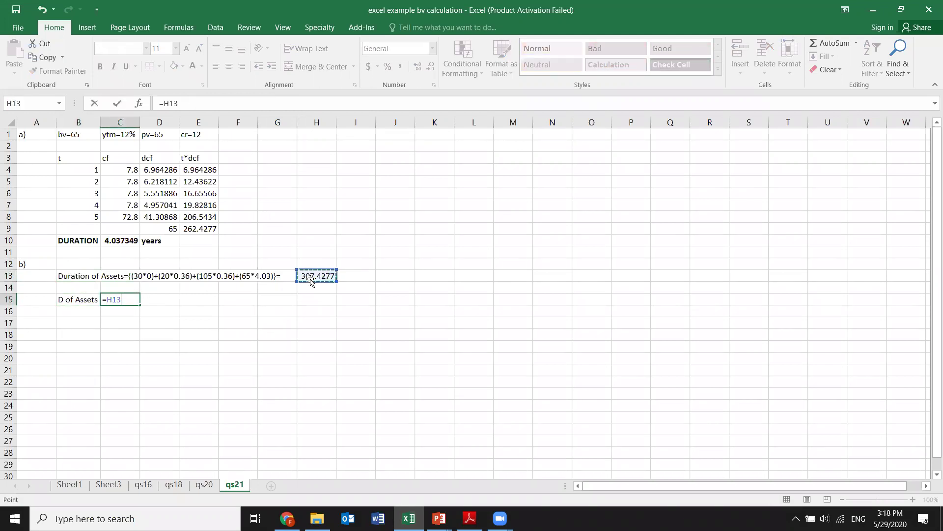
{"action": "type", "text": "/"}
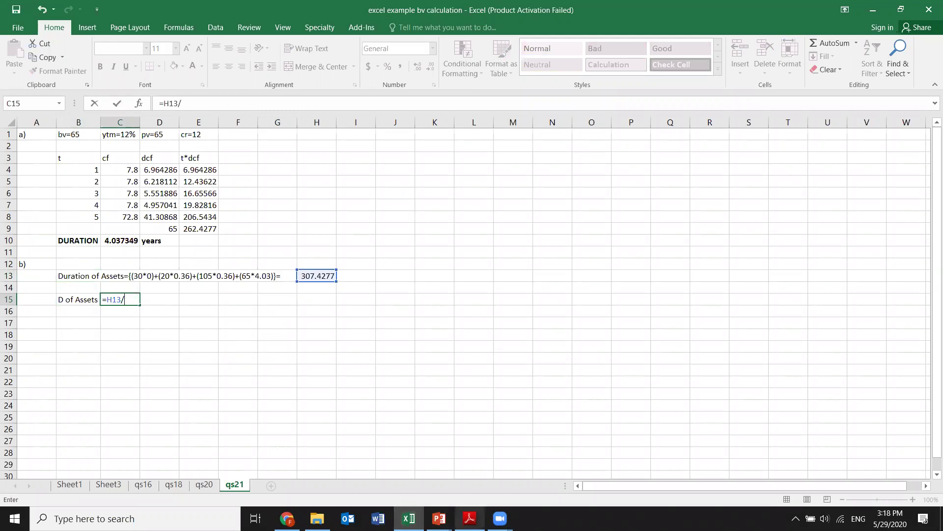
{"action": "key", "text": "alt+Tab"}
{"action": "key", "text": "alt+Tab"}
{"action": "type", "text": "220"}
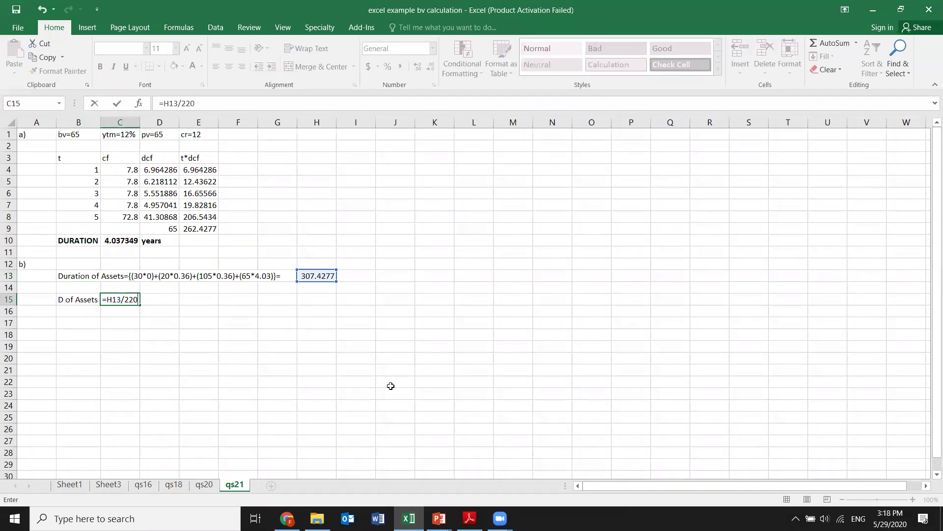
{"action": "key", "text": "Return"}
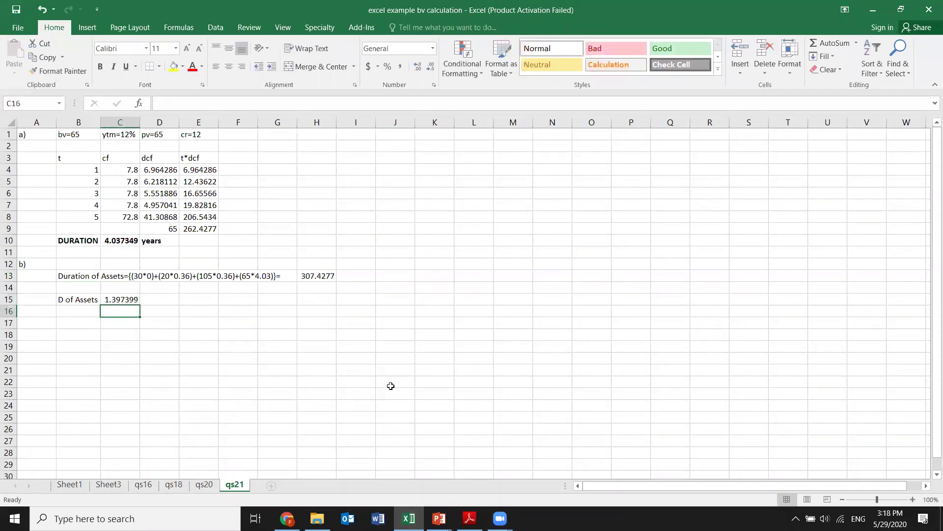
Enter the unit years in D15 beside the asset duration.
{"action": "left_click", "coordinate": [171, 297]}
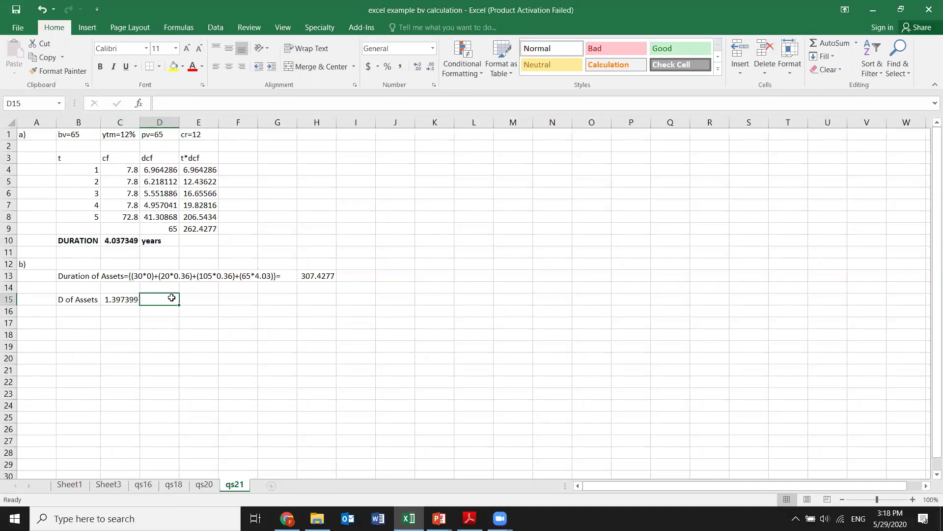
{"action": "type", "text": "year"}
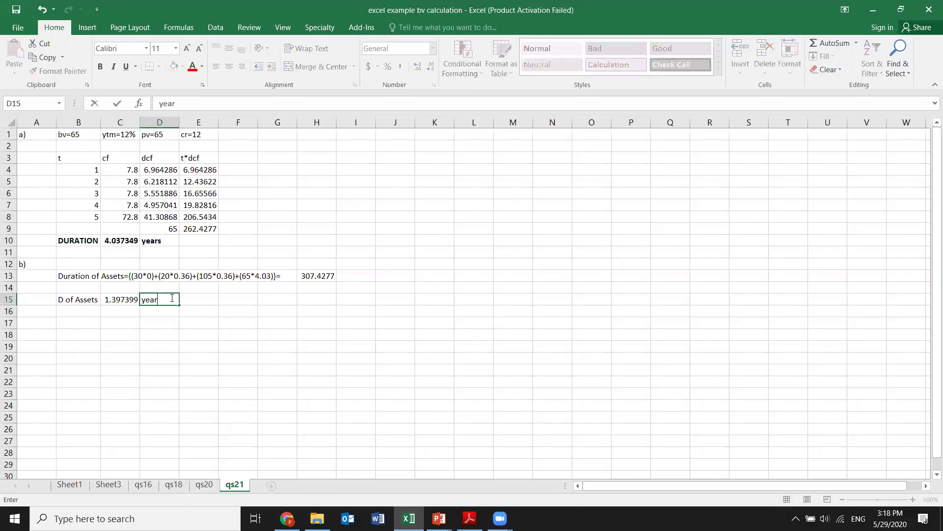
{"action": "type", "text": "s"}
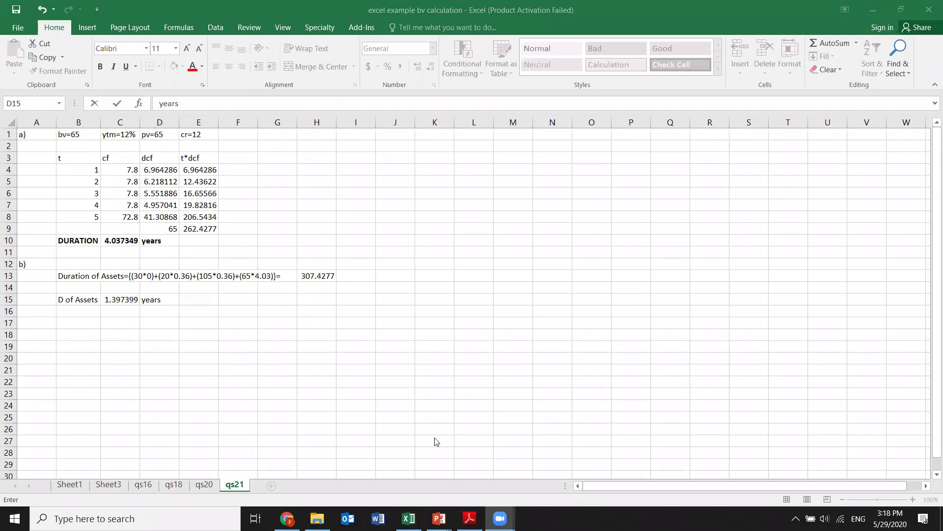
Switch to the textbook PDF in Adobe Reader and read parts c to e of question 21.
{"action": "left_click", "coordinate": [470, 519]}
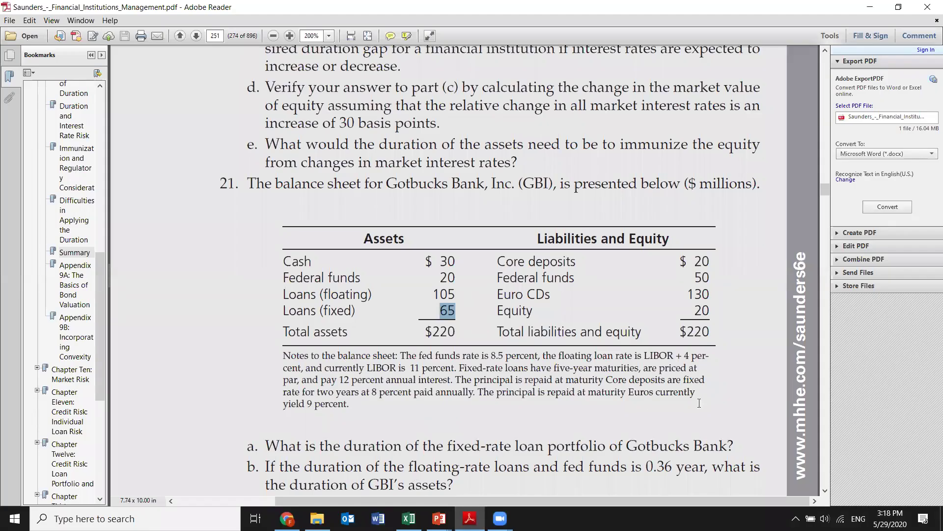
{"action": "left_click", "coordinate": [825, 490]}
{"action": "left_click_drag", "start_coordinate": [825, 490], "coordinate": [825, 491]}
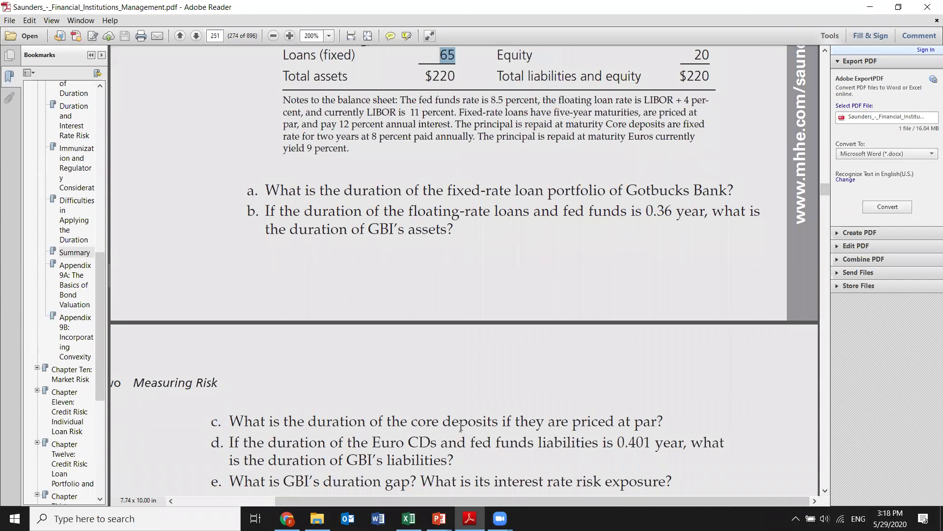
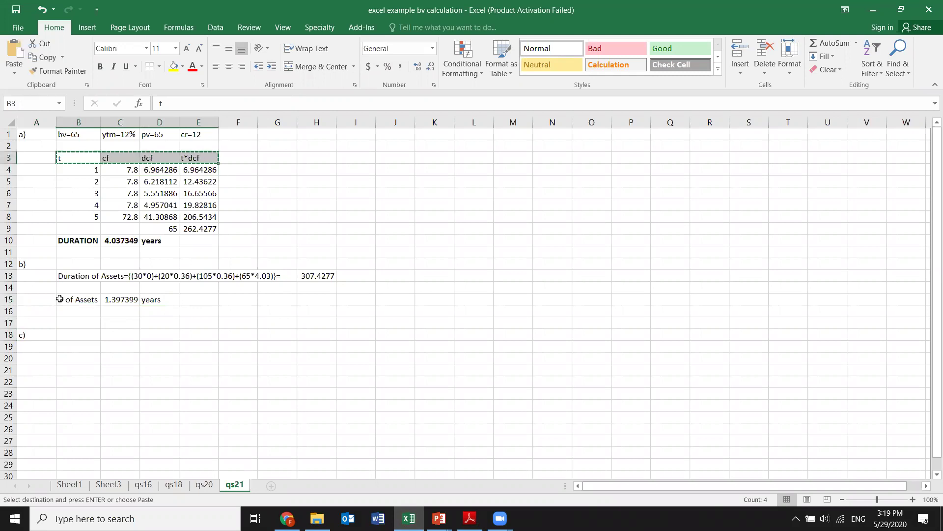
Paste the copied headers t, cf, dcf and t*dcf into B18:E18 for part c.
{"action": "left_click", "coordinate": [66, 338]}
{"action": "key", "text": "ctrl+v"}
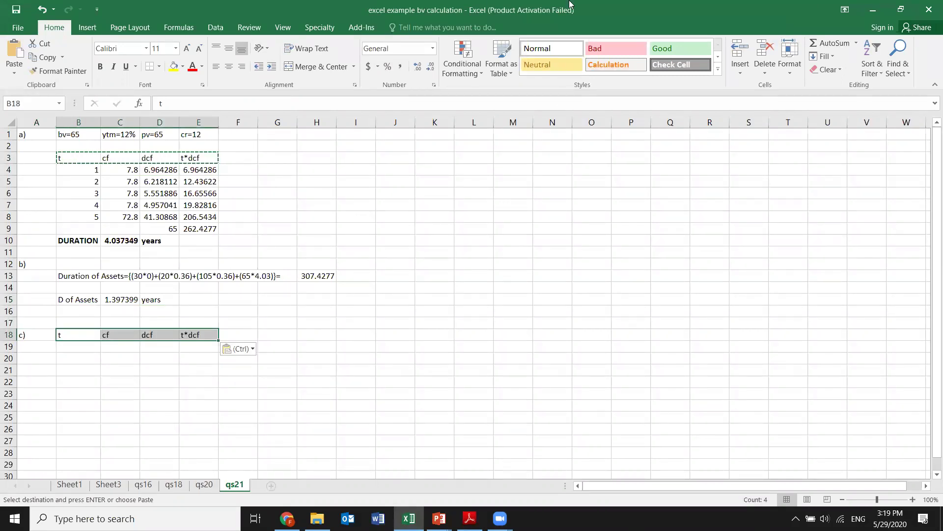
{"action": "left_click", "coordinate": [488, 286]}
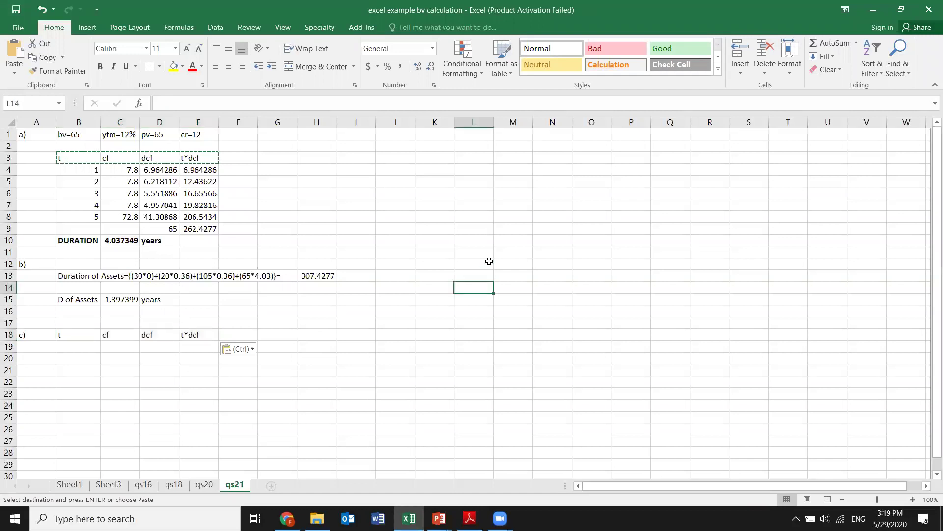
{"action": "left_click", "coordinate": [533, 4]}
{"action": "left_click", "coordinate": [283, 335]}
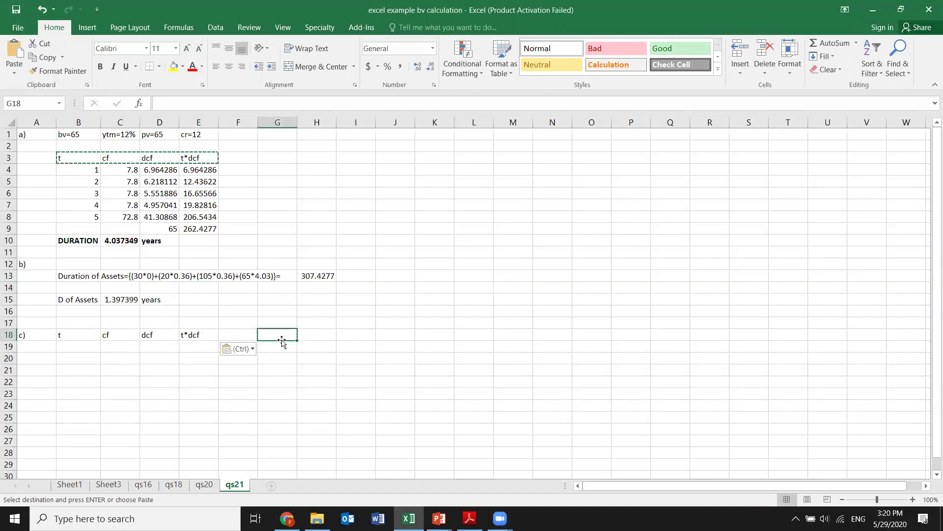
Look up the core deposits' amount, interest rate and term in the textbook's balance sheet and notes, and return to Excel.
{"action": "left_click", "coordinate": [70, 348]}
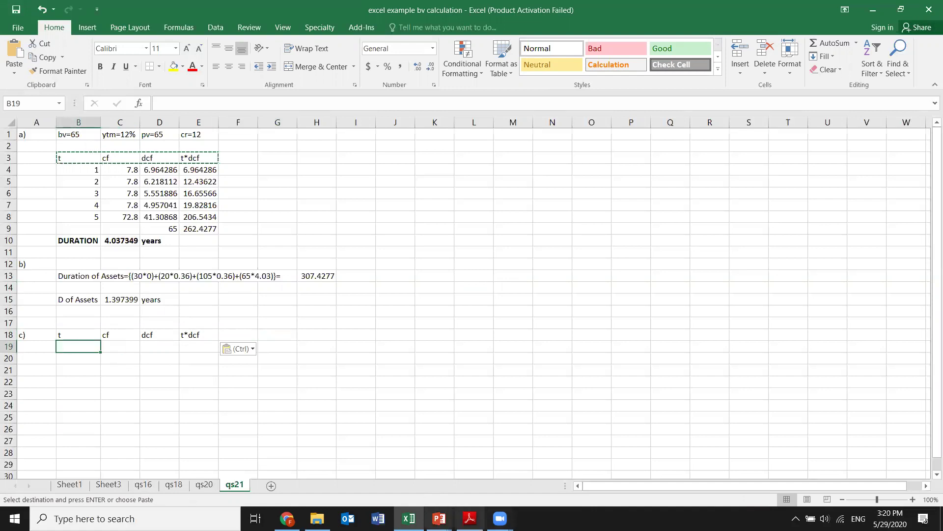
{"action": "mouse_move", "coordinate": [408, 518]}
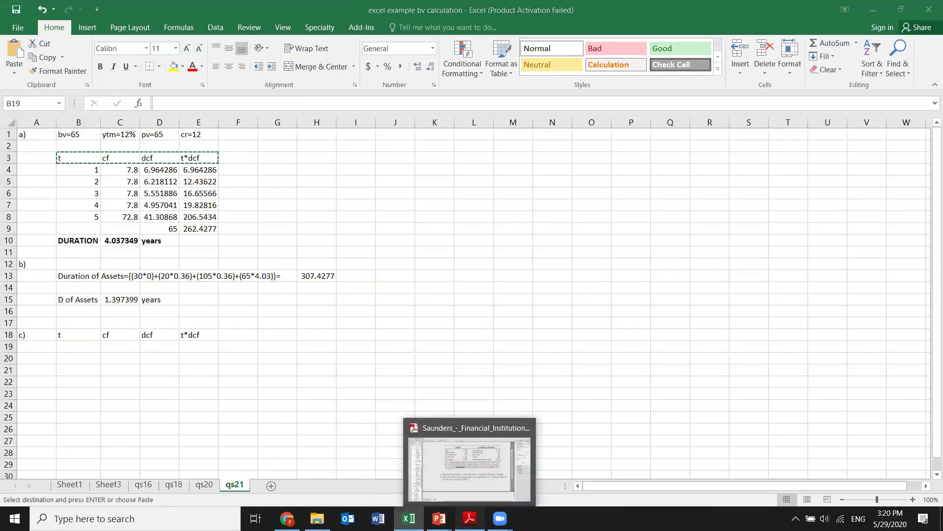
{"action": "left_click", "coordinate": [470, 518]}
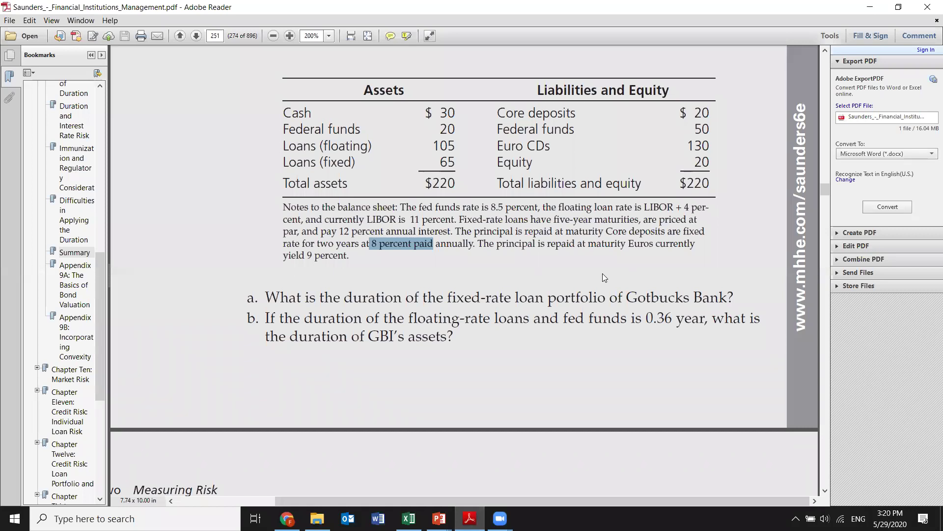
{"action": "left_click", "coordinate": [408, 518]}
Enter the periods 1 and 2 in B19:B20 under the part c header t.
{"action": "left_click", "coordinate": [214, 392]}
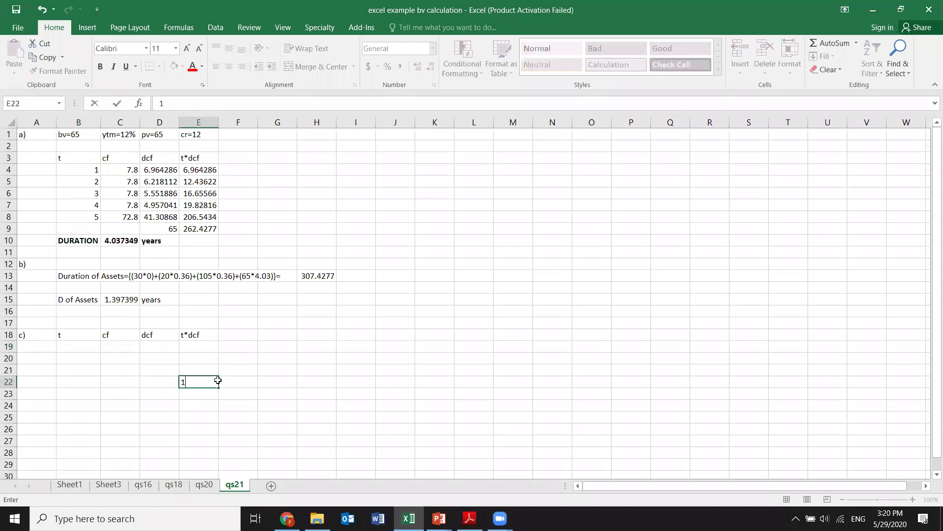
{"action": "left_click", "coordinate": [76, 348]}
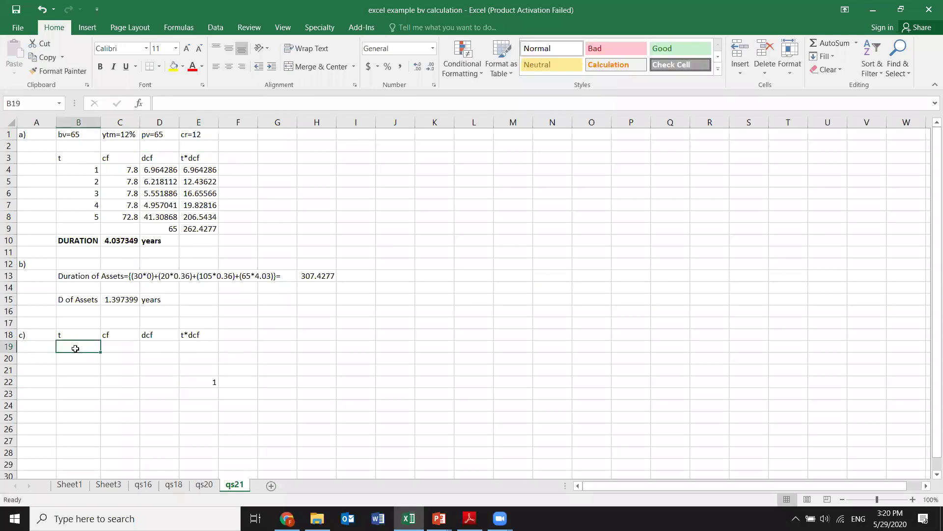
{"action": "type", "text": "1"}
{"action": "key", "text": "Return"}
{"action": "type", "text": "2"}
{"action": "key", "text": "Return"}
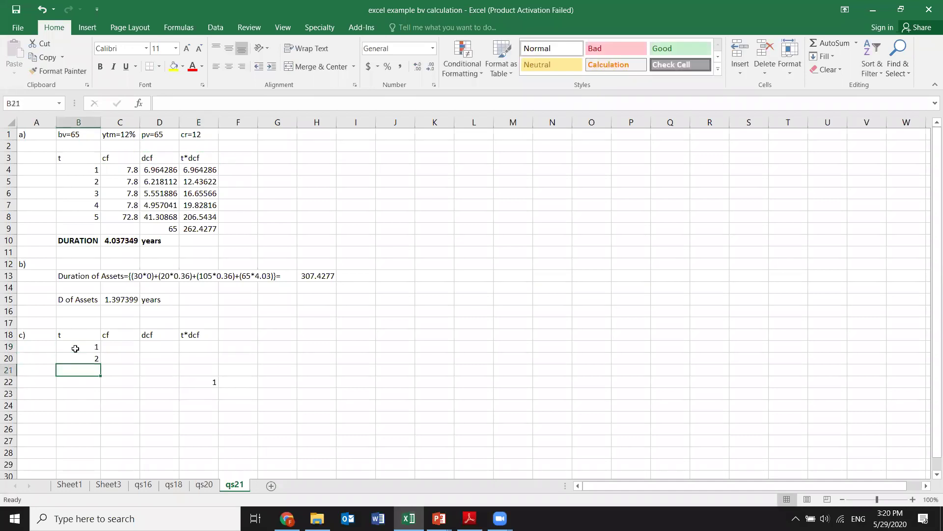
Calculate the core deposit cash flows with =20*0.08 in C19 and =20+C19 in C20.
{"action": "left_click", "coordinate": [126, 346]}
{"action": "type", "text": "="}
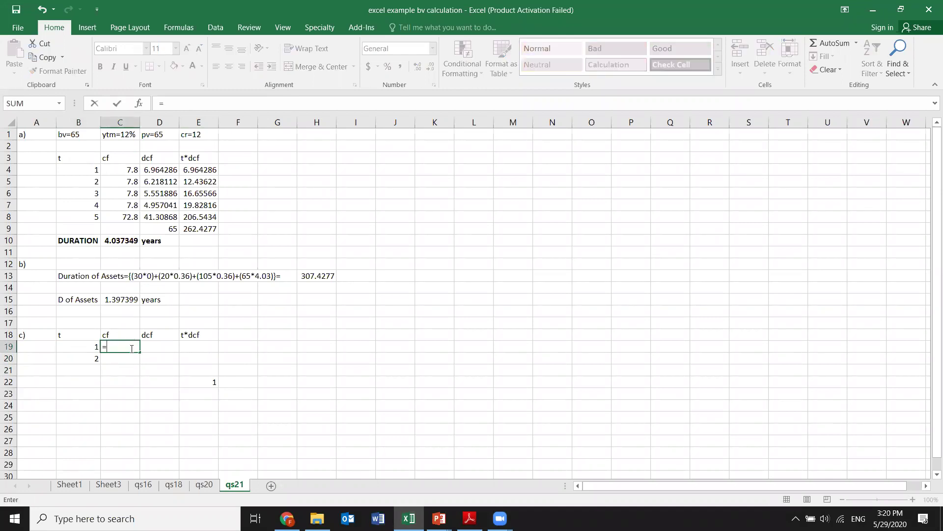
{"action": "type", "text": "20*0.08"}
{"action": "key", "text": "Return"}
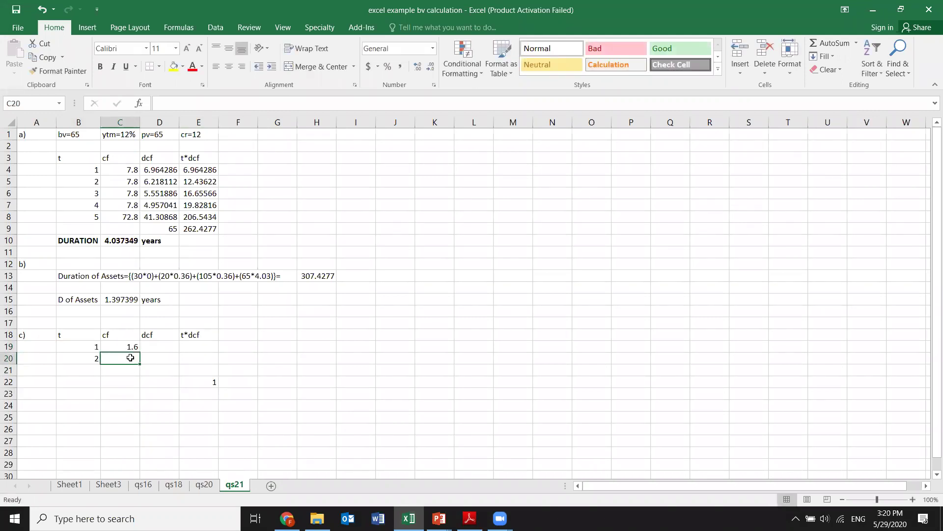
{"action": "type", "text": "="}
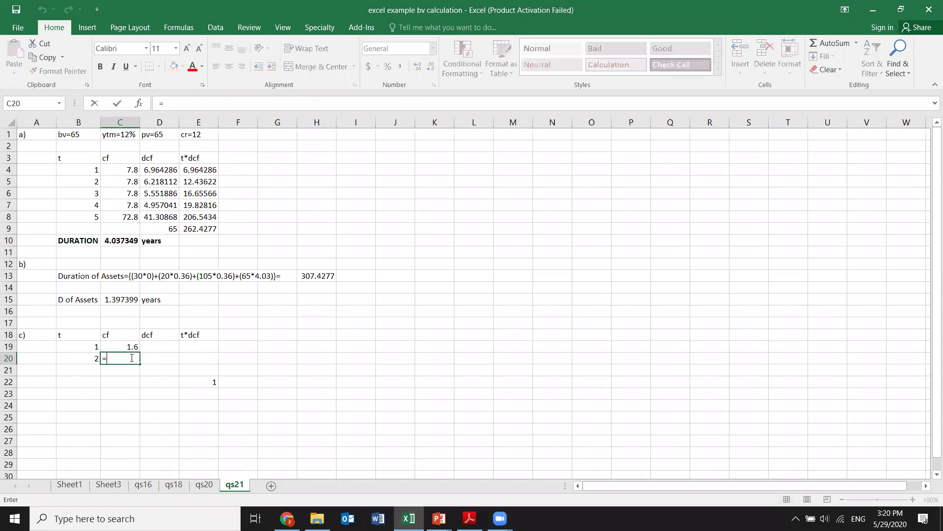
{"action": "type", "text": "20+"}
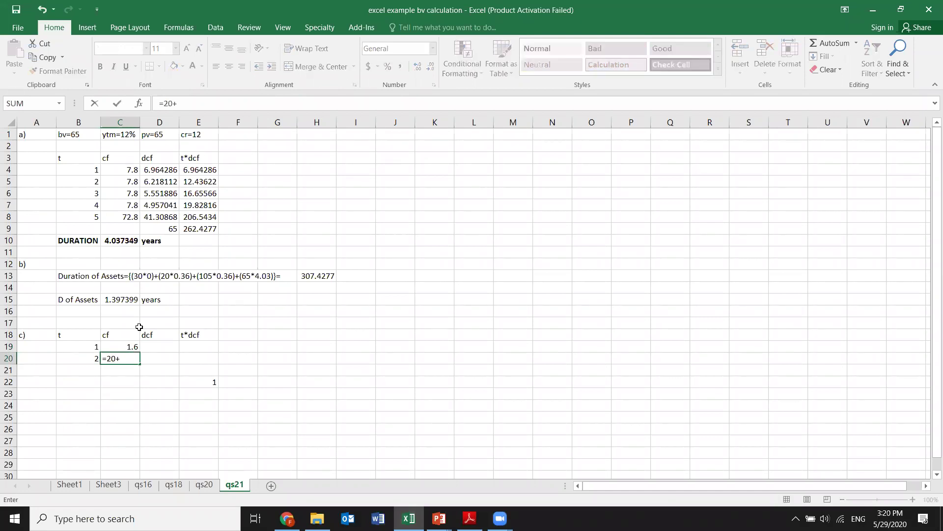
{"action": "left_click", "coordinate": [133, 346]}
{"action": "key", "text": "Return"}
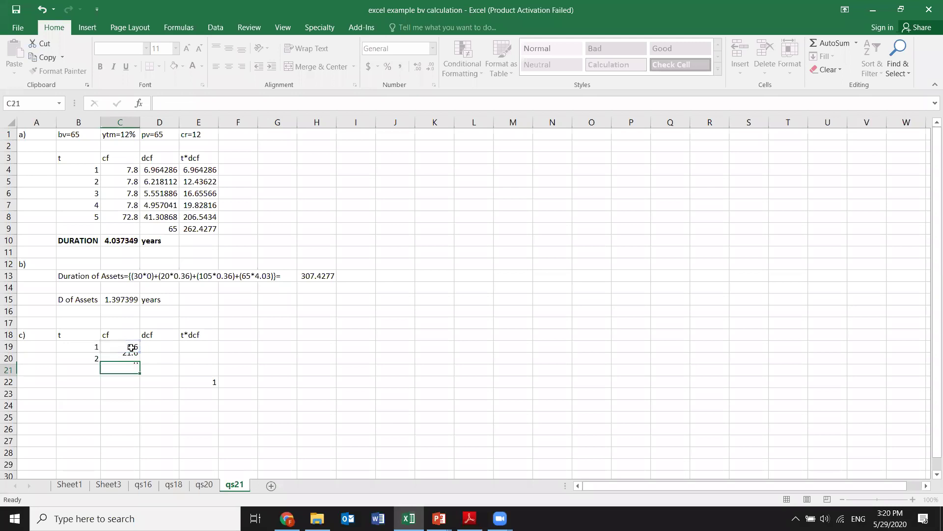
Calculate the discounted cash flow in D19 as =C19/1.08^B19 and fill the formula down to D20.
{"action": "left_click", "coordinate": [156, 347]}
{"action": "type", "text": "="}
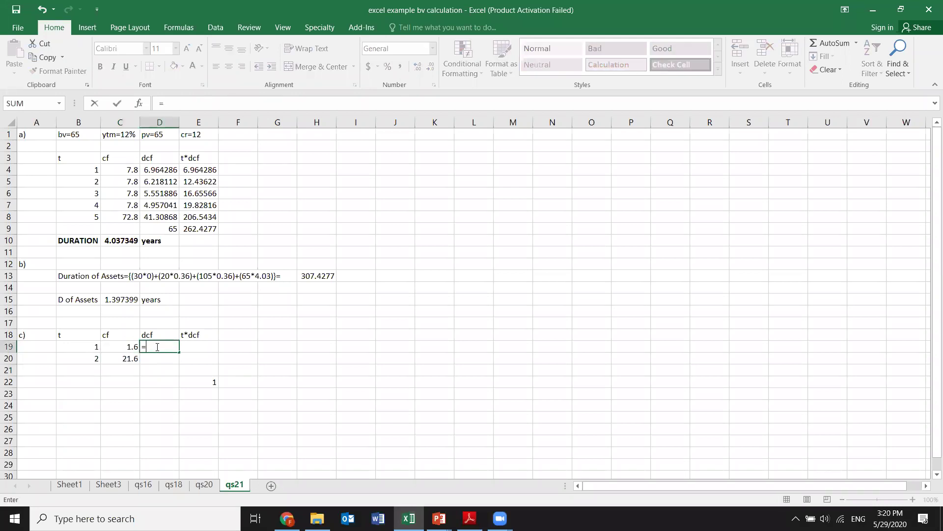
{"action": "left_click", "coordinate": [131, 349]}
{"action": "type", "text": "/1.08"}
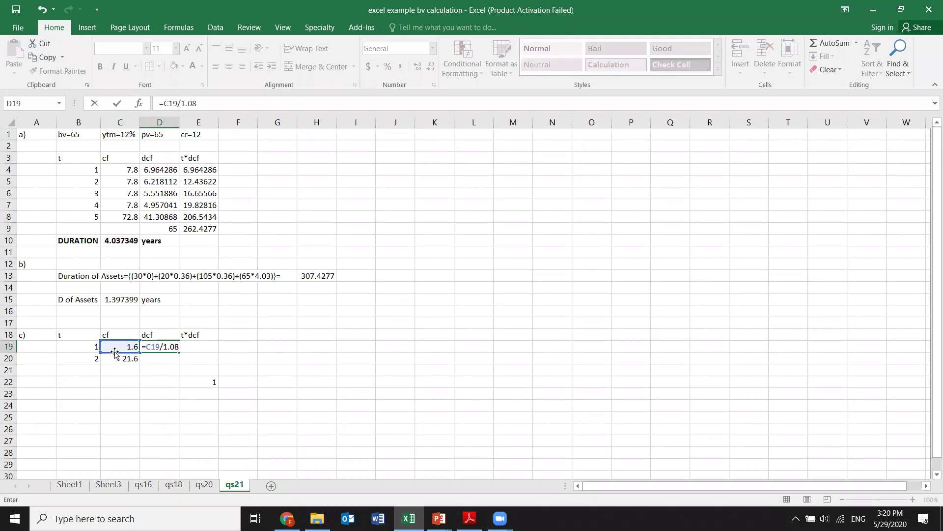
{"action": "type", "text": "^"}
{"action": "left_click", "coordinate": [94, 345]}
{"action": "key", "text": "Return"}
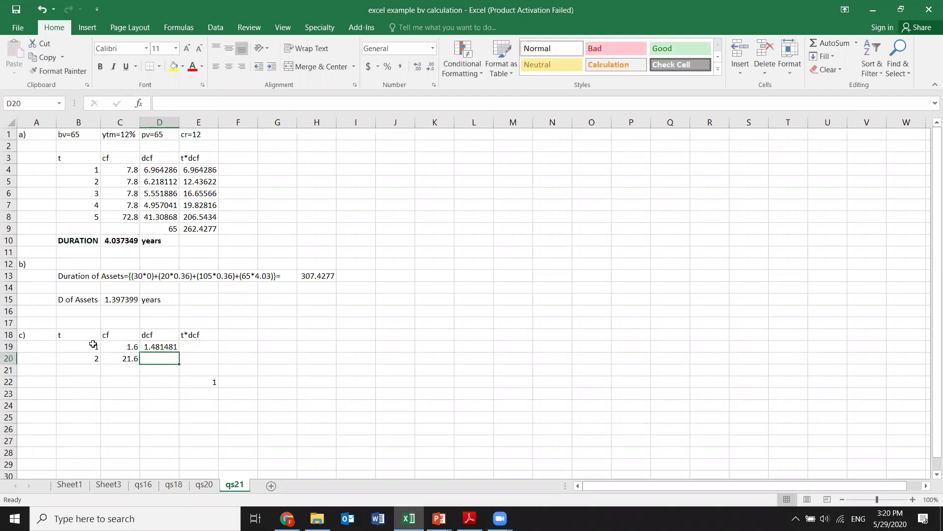
{"action": "left_click", "coordinate": [149, 348]}
{"action": "left_click_drag", "start_coordinate": [181, 350], "coordinate": [182, 360]}
Calculate the time-weighted discounted cash flow in E19 as =D19*B19 and fill it down to E20.
{"action": "left_click", "coordinate": [196, 345]}
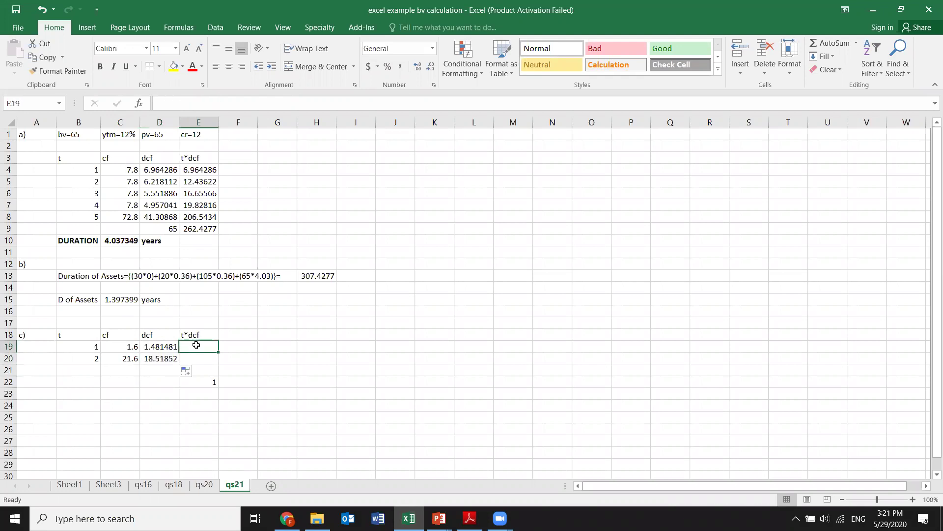
{"action": "type", "text": "="}
{"action": "left_click", "coordinate": [163, 347]}
{"action": "type", "text": "*"}
{"action": "left_click", "coordinate": [93, 347]}
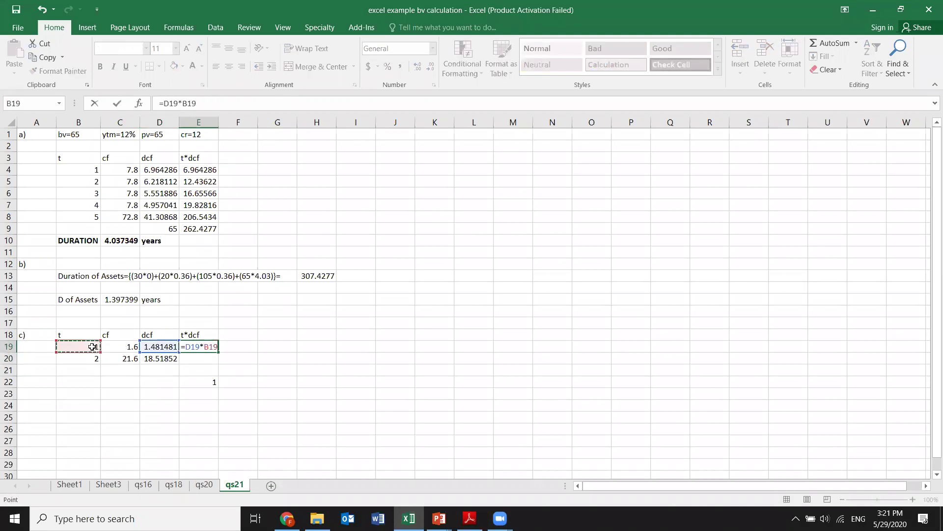
{"action": "key", "text": "Return"}
{"action": "left_click", "coordinate": [192, 347]}
{"action": "left_click_drag", "start_coordinate": [218, 352], "coordinate": [217, 365]}
Total the discounted cash flows in D21 with =SUM(D19:D20), copy the sum to E21, and clear the stray 1 in E22.
{"action": "left_click", "coordinate": [174, 369]}
{"action": "type", "text": "="}
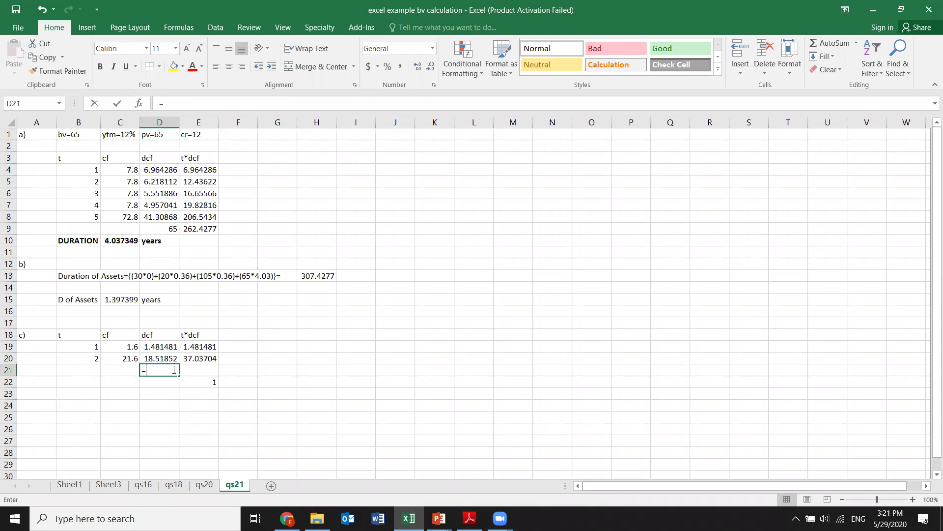
{"action": "type", "text": "sum"}
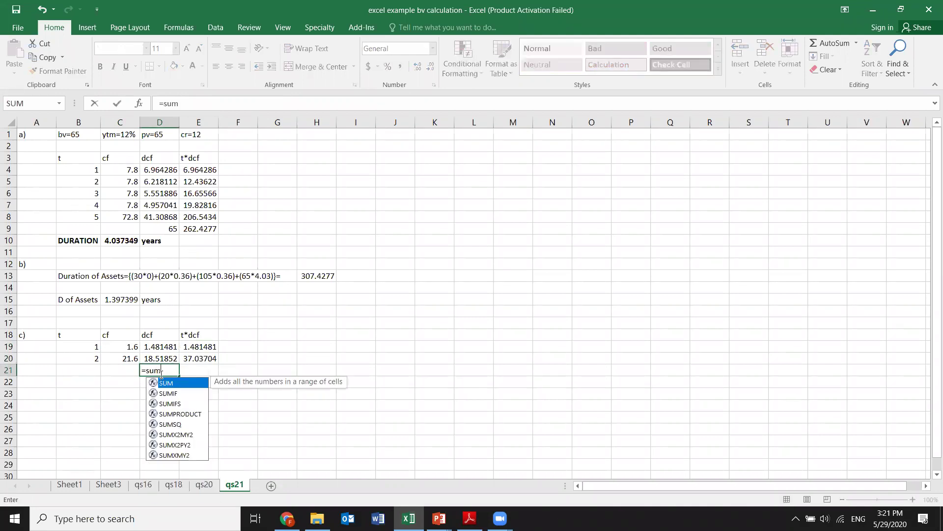
{"action": "double_click", "coordinate": [161, 387]}
{"action": "left_click_drag", "start_coordinate": [160, 347], "coordinate": [166, 357]}
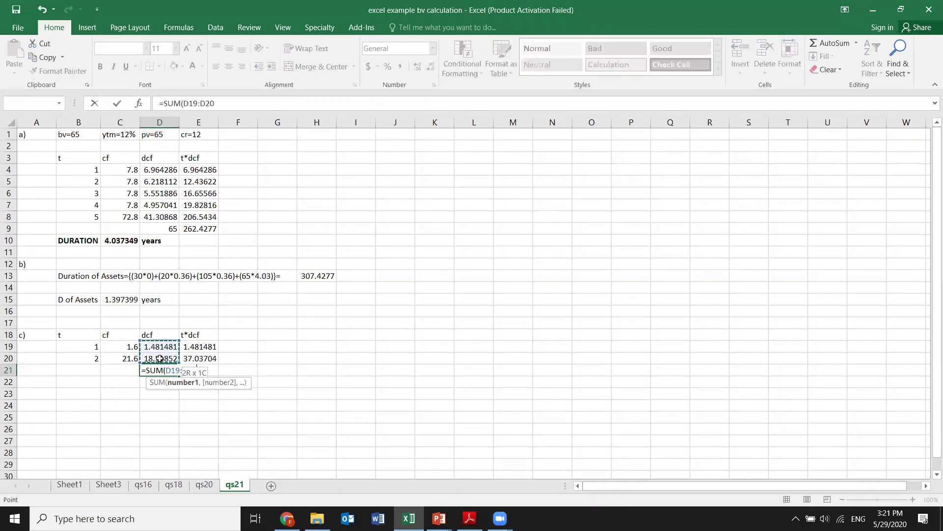
{"action": "type", "text": ")"}
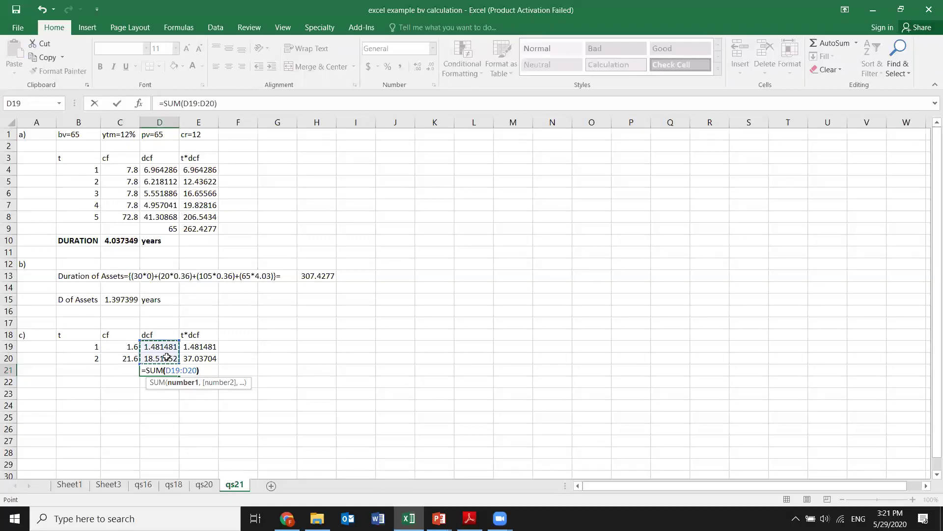
{"action": "key", "text": "Return"}
{"action": "left_click", "coordinate": [168, 370]}
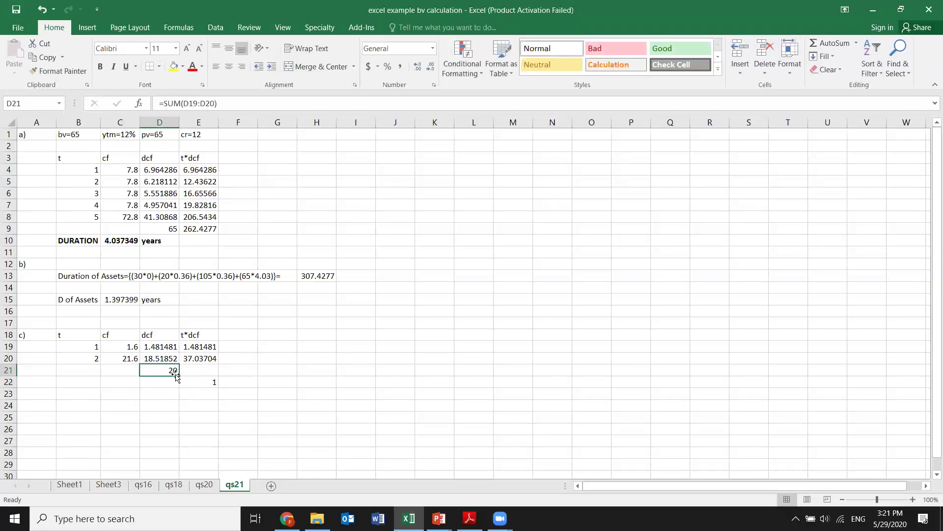
{"action": "left_click_drag", "start_coordinate": [206, 376], "coordinate": [209, 377]}
{"action": "left_click", "coordinate": [213, 381]}
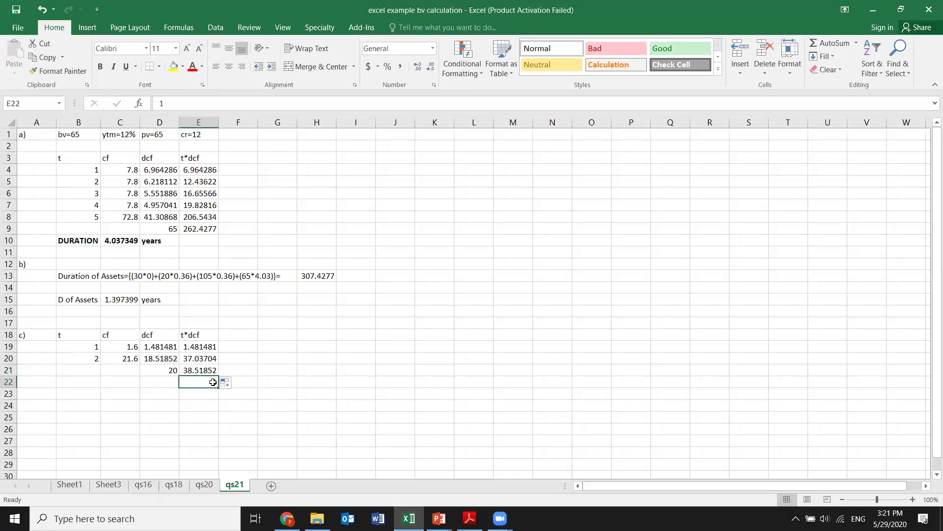
Calculate the core deposits' duration in C23 as =E21/D21 and enter the unit years in D23.
{"action": "left_click", "coordinate": [112, 395]}
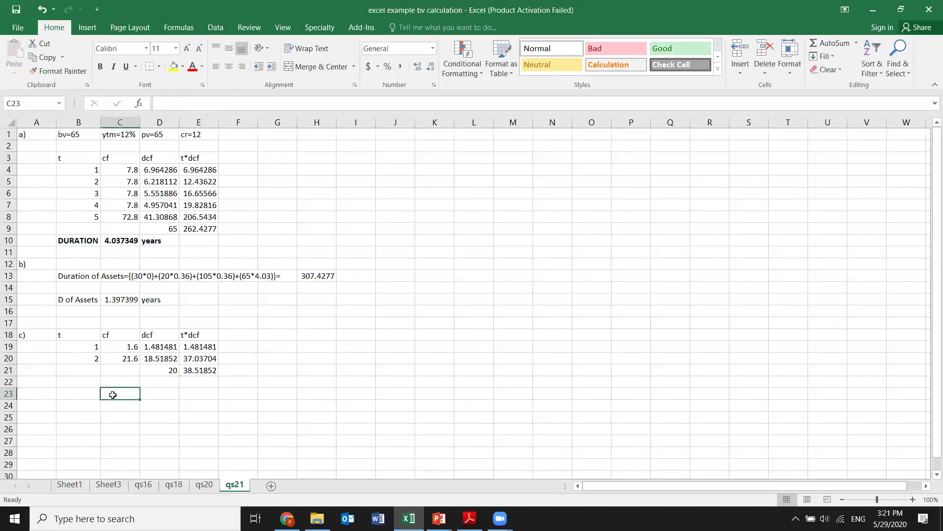
{"action": "type", "text": "="}
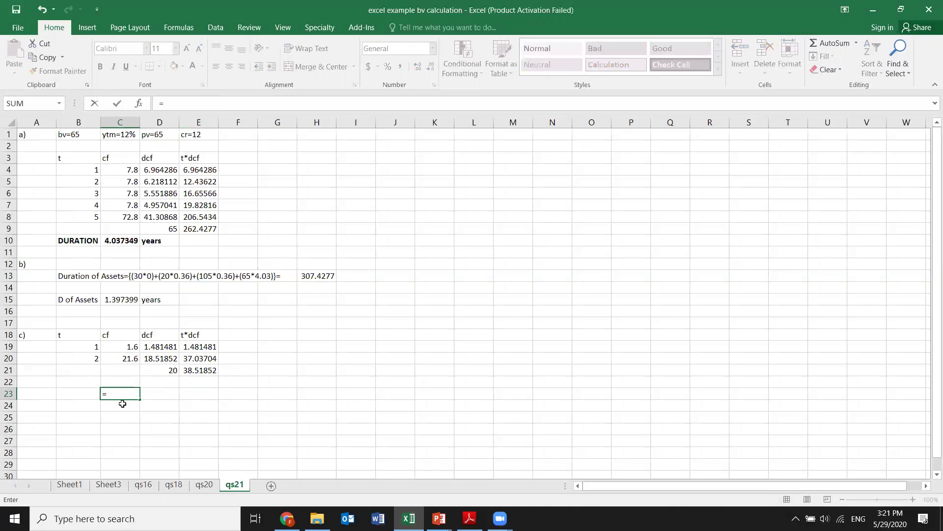
{"action": "left_click", "coordinate": [213, 371]}
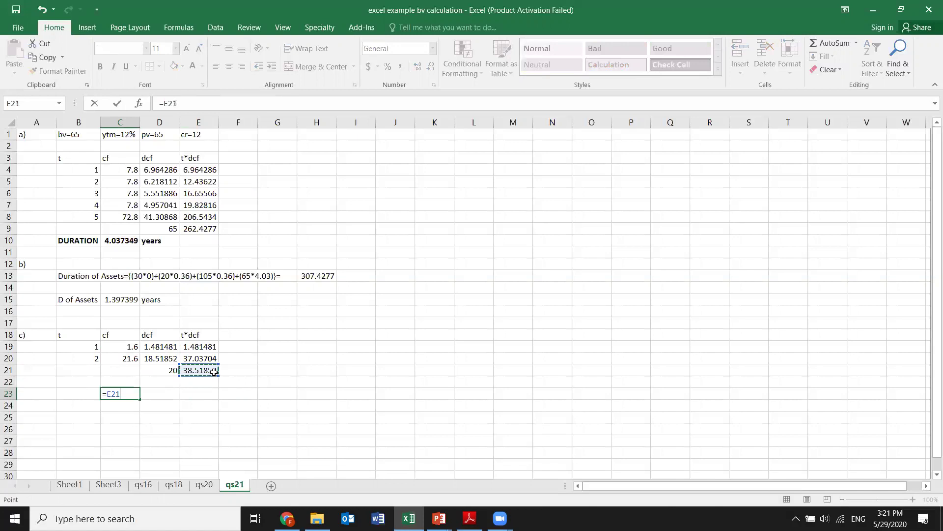
{"action": "type", "text": "/"}
{"action": "left_click", "coordinate": [169, 369]}
{"action": "key", "text": "Return"}
{"action": "left_click", "coordinate": [161, 394]}
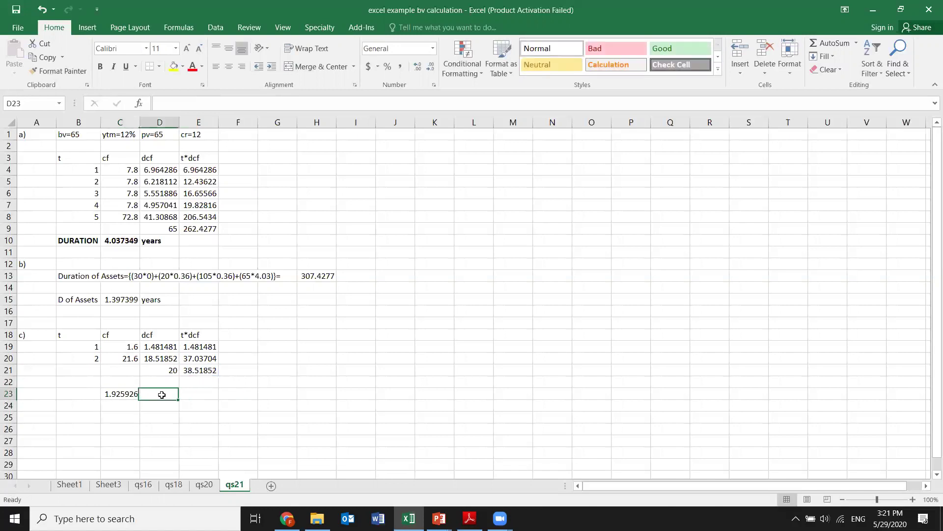
{"action": "type", "text": "years"}
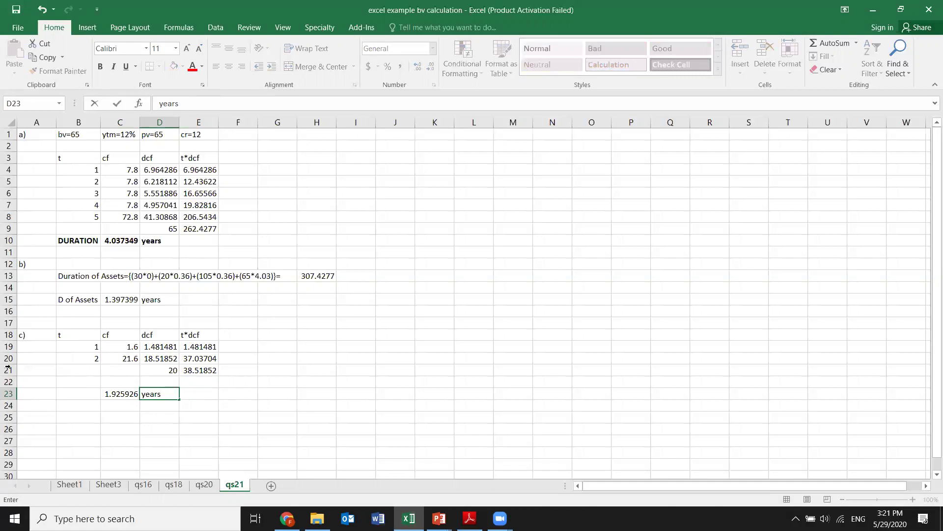
Label cell A25 with d) for part d of the question.
{"action": "left_click", "coordinate": [35, 419]}
{"action": "type", "text": "d("}
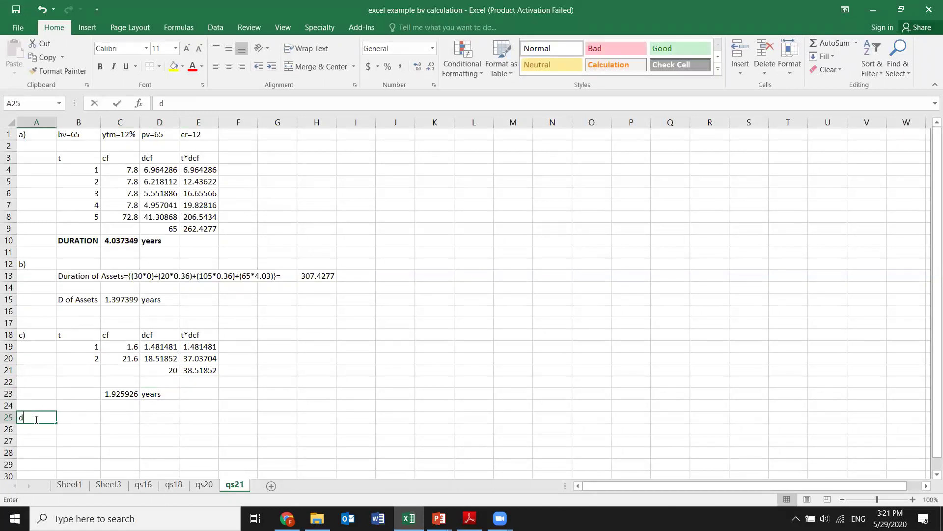
{"action": "key", "text": "Up"}
{"action": "type", "text": "0"}
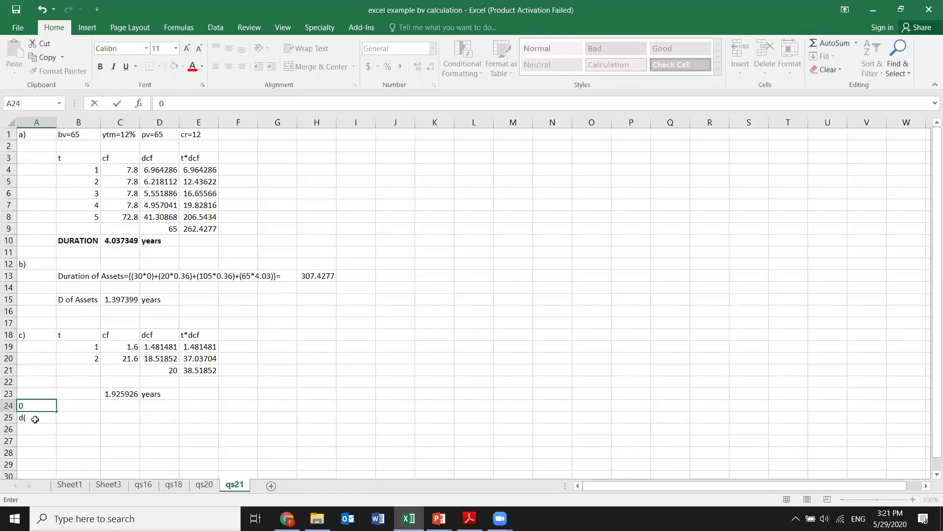
{"action": "left_click", "coordinate": [35, 419]}
{"action": "double_click", "coordinate": [36, 418]}
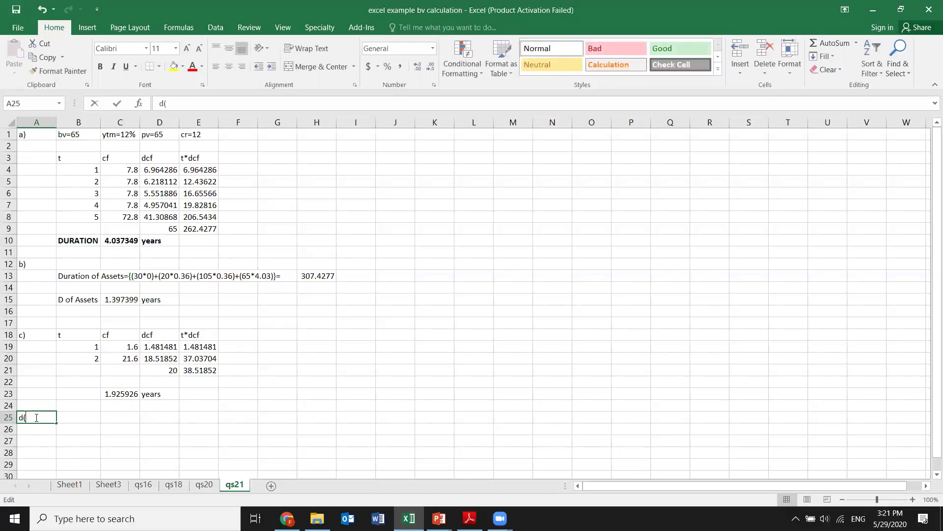
{"action": "key", "text": "BackSpace"}
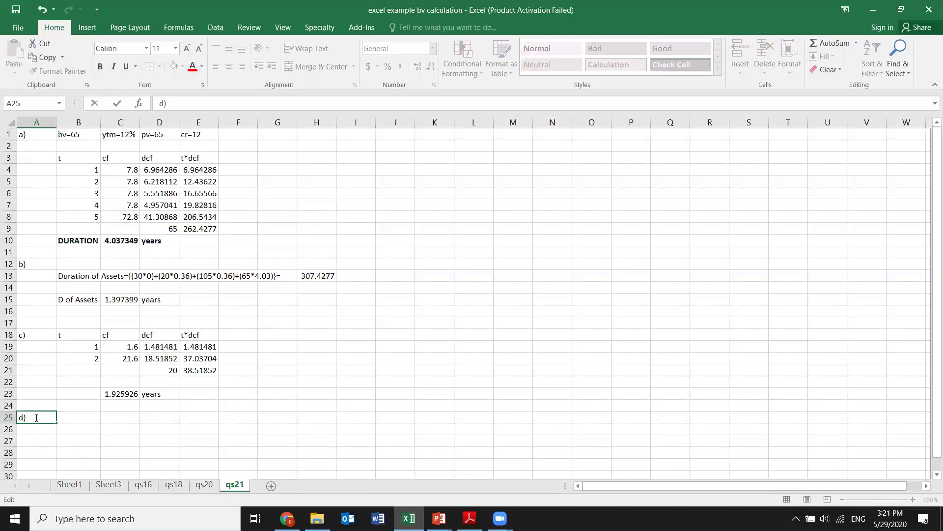
{"action": "key", "text": "Return"}
Start the expression in B26 as Duration of Liabilities={(20*1.92)+(50*, taking the amounts from the balance sheet in the textbook PDF.
{"action": "left_click", "coordinate": [71, 425]}
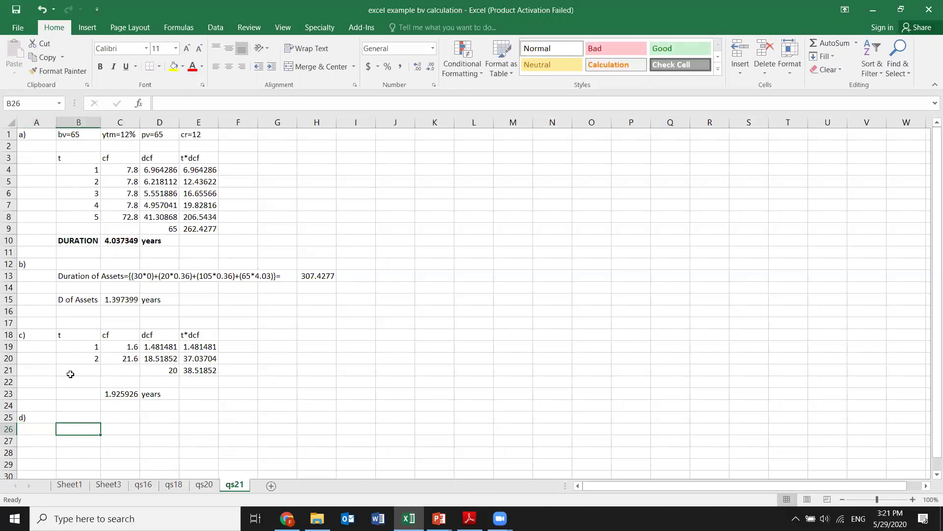
{"action": "type", "text": "Duration of"}
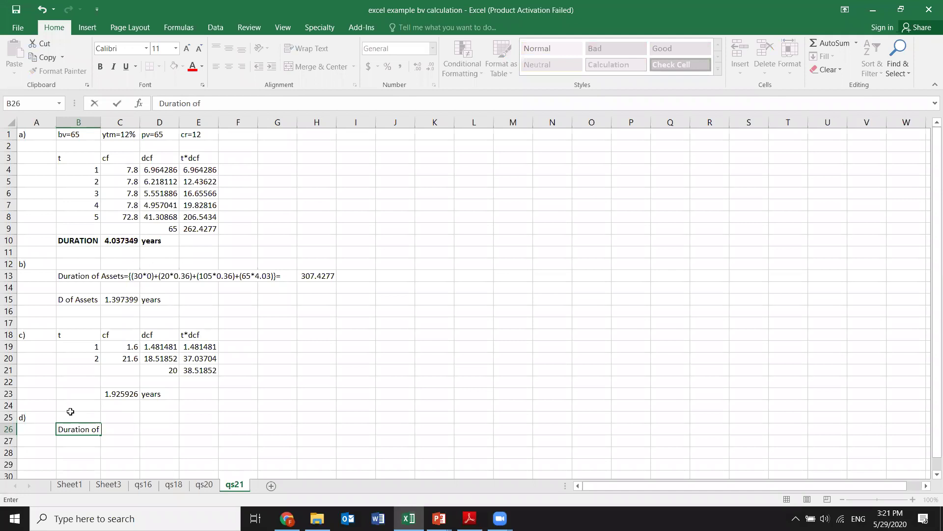
{"action": "type", "text": " Liabilitie"}
{"action": "type", "text": "("}
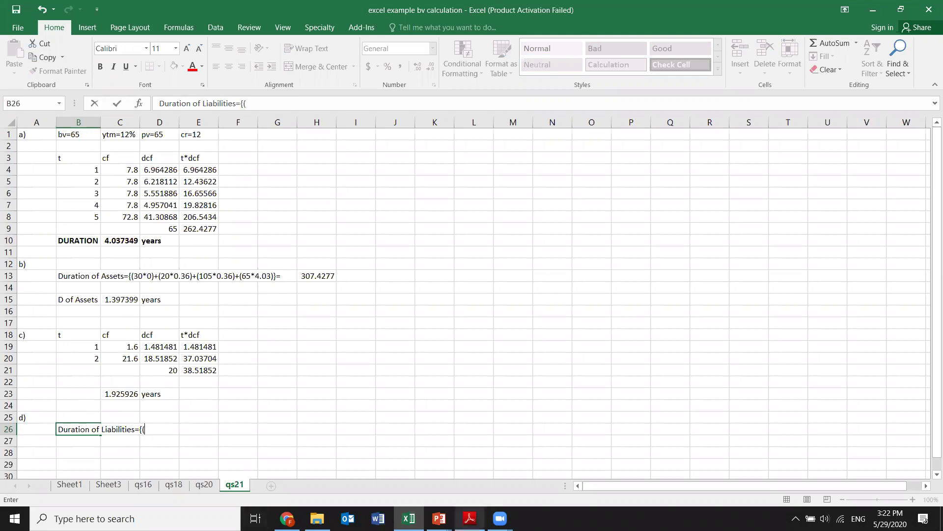
{"action": "mouse_move", "coordinate": [469, 519]}
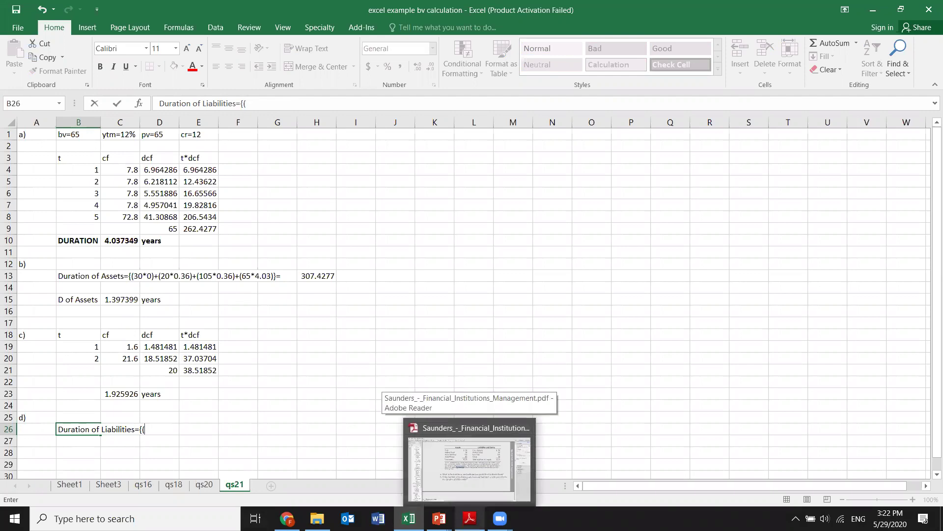
{"action": "left_click", "coordinate": [469, 467]}
{"action": "key", "text": "alt+Tab"}
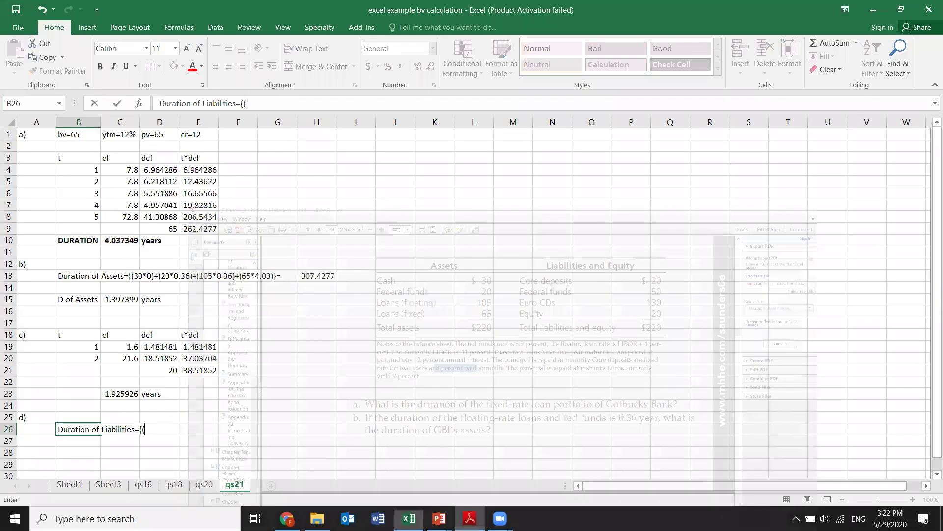
{"action": "type", "text": "20"}
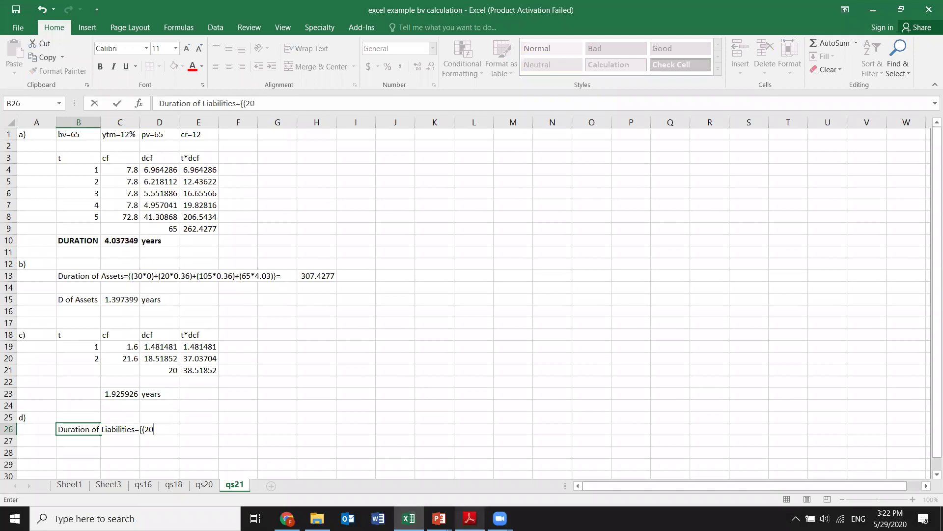
{"action": "type", "text": "*1.92"}
{"action": "left_click", "coordinate": [470, 518]}
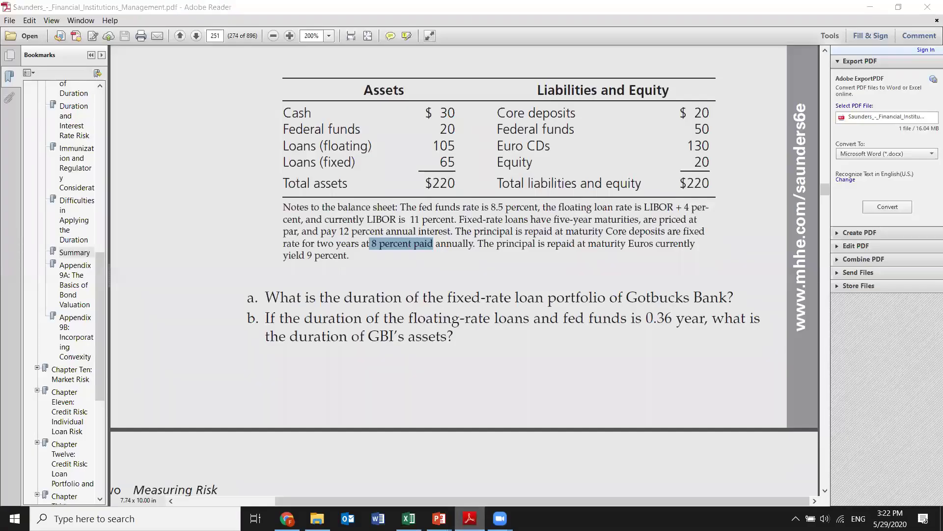
{"action": "key", "text": "alt+Tab"}
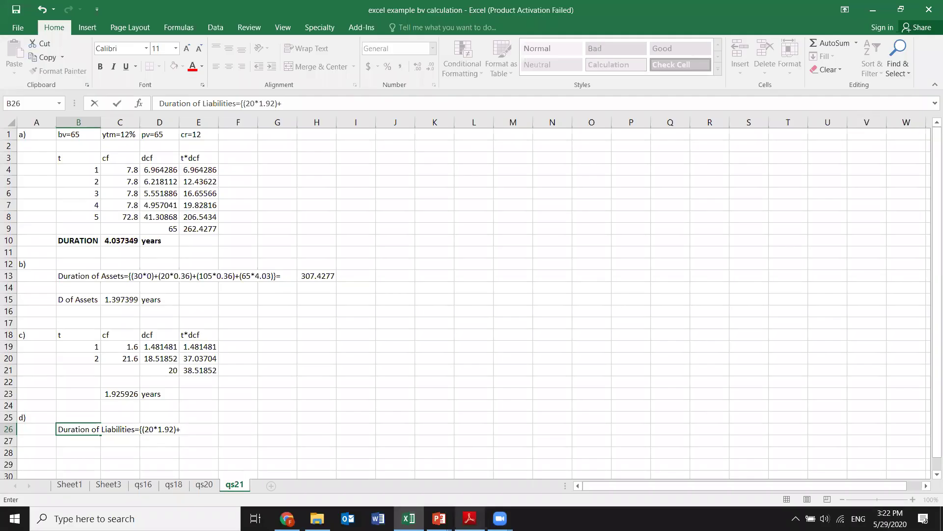
{"action": "type", "text": "((50*"}
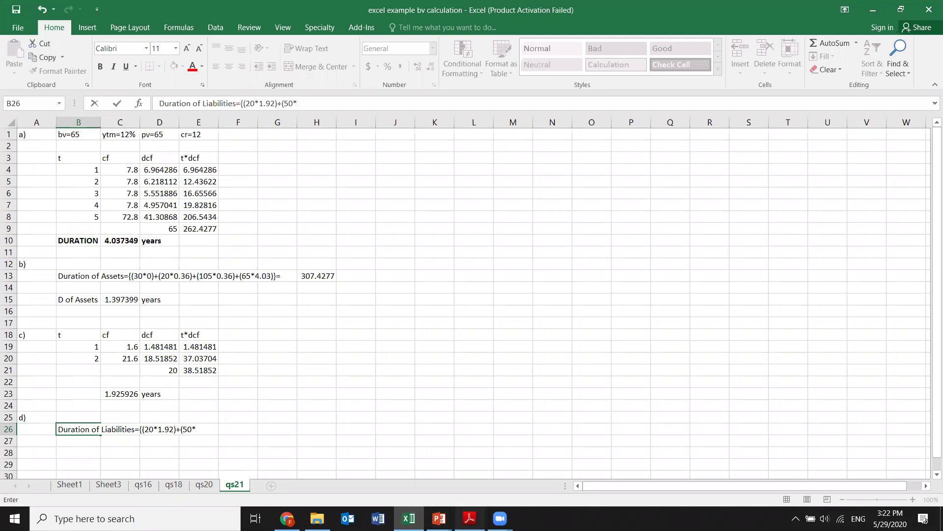
Switch to the textbook PDF in Adobe Reader and find question 21's sub-questions, starting from the chapter's Summary.
{"action": "left_click", "coordinate": [469, 518]}
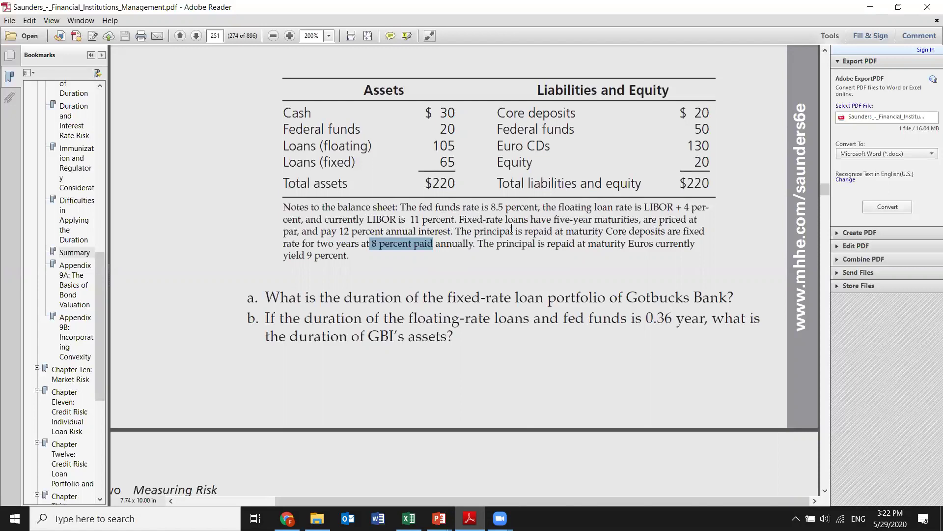
{"action": "left_click_drag", "start_coordinate": [827, 192], "coordinate": [826, 187]}
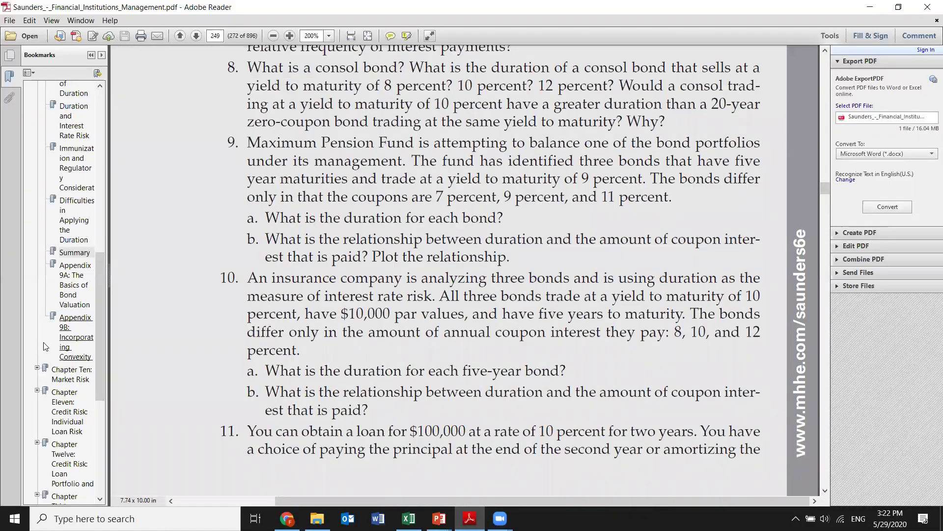
{"action": "left_click", "coordinate": [79, 253]}
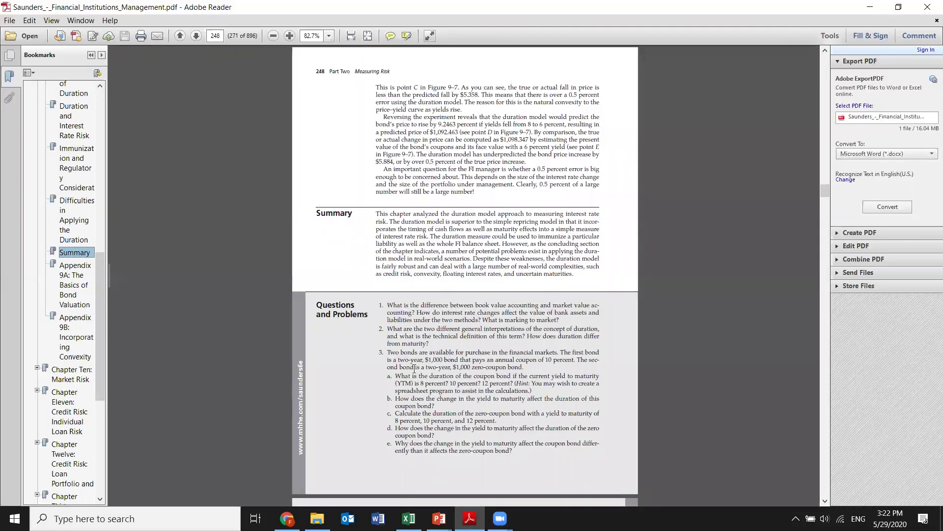
{"action": "left_click", "coordinate": [826, 502]}
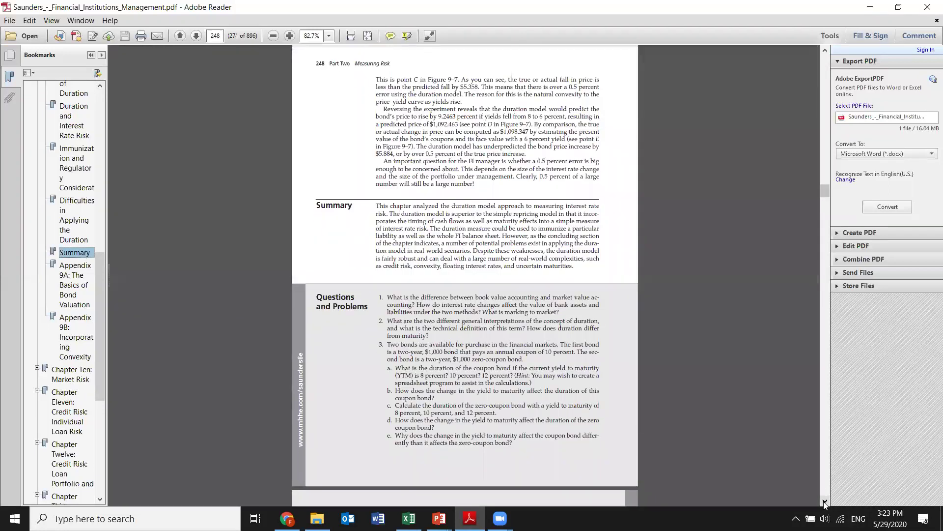
{"action": "left_click_drag", "start_coordinate": [826, 502], "coordinate": [826, 502]}
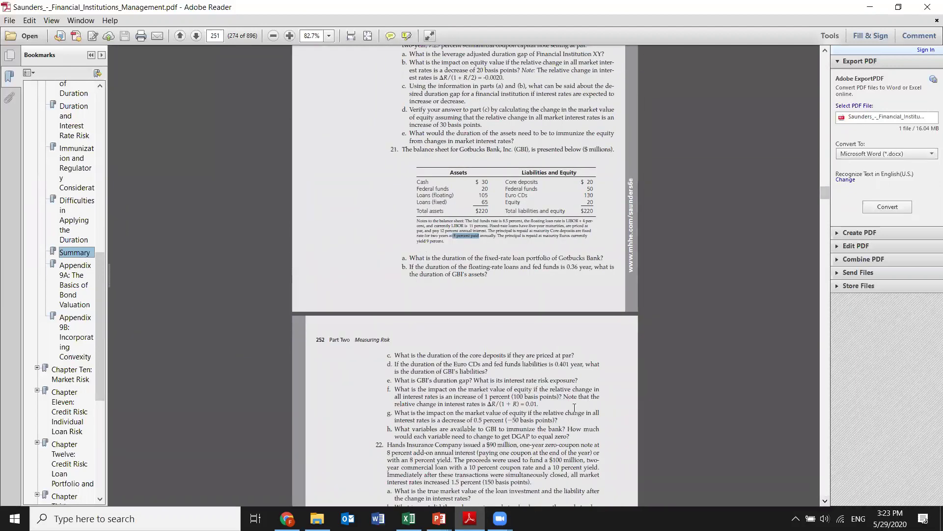
{"action": "left_click_drag", "start_coordinate": [560, 422], "coordinate": [522, 421]}
{"action": "left_click_drag", "start_coordinate": [471, 411], "coordinate": [399, 416]}
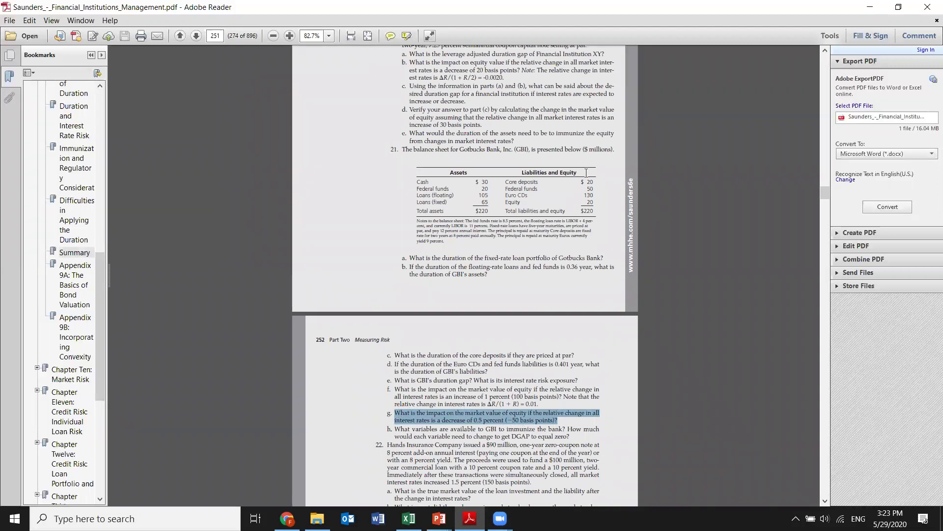
Enlarge the page, highlight part d on the Euro CDs and fed funds duration, and review the liabilities in the balance sheet.
{"action": "key", "text": "ctrl+2"}
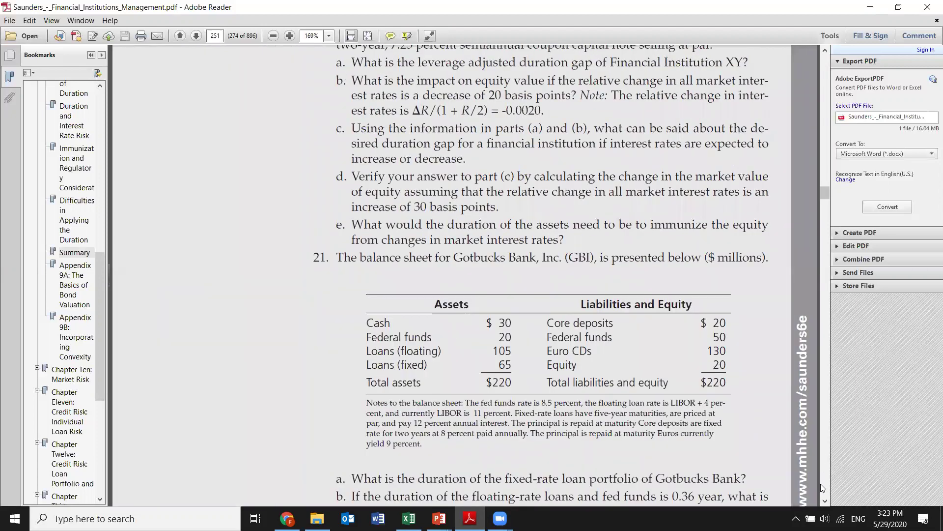
{"action": "left_click", "coordinate": [826, 501]}
{"action": "scroll", "coordinate": [825, 502], "scroll_direction": "down", "scroll_amount": 6}
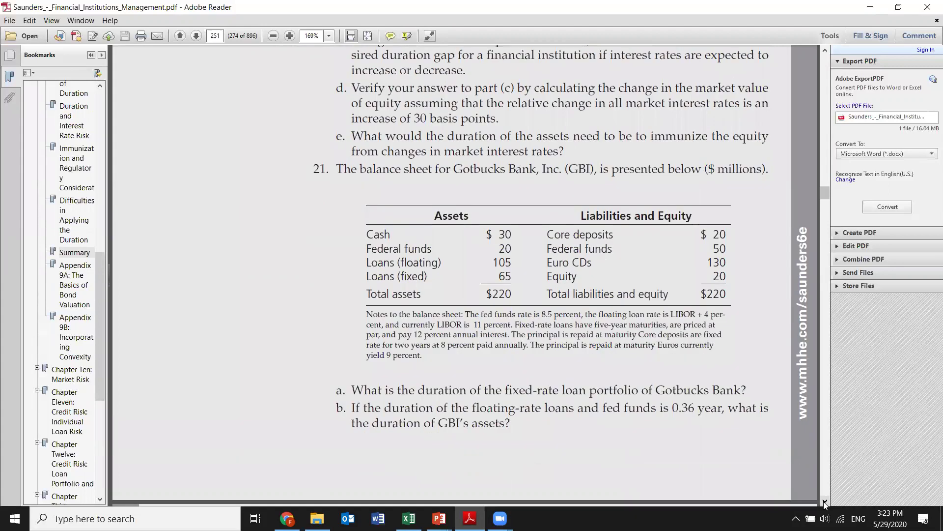
{"action": "scroll", "coordinate": [826, 502], "scroll_direction": "down", "scroll_amount": 1}
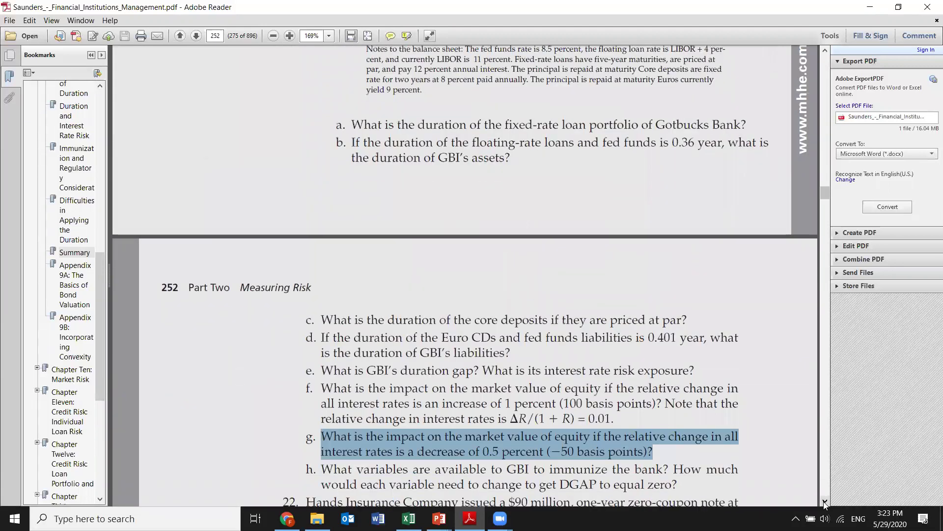
{"action": "scroll", "coordinate": [481, 421], "scroll_direction": "down", "scroll_amount": 1}
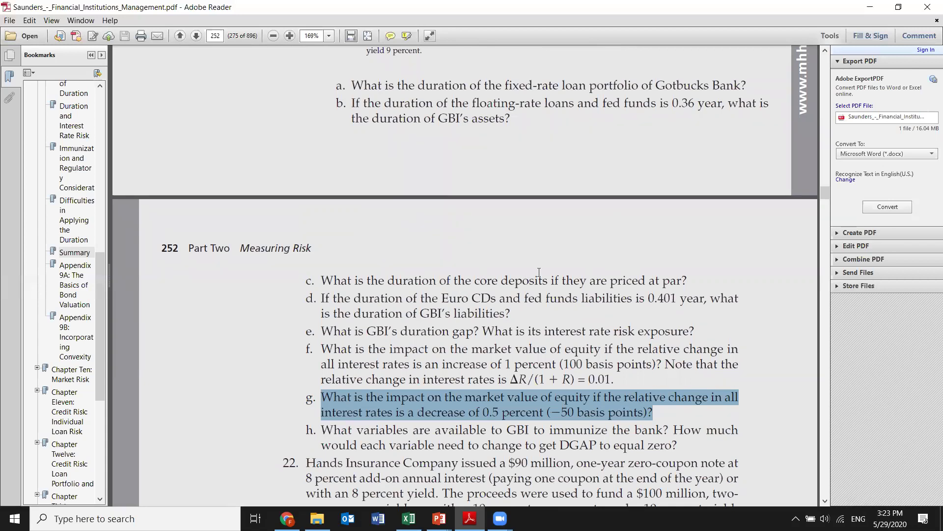
{"action": "left_click_drag", "start_coordinate": [511, 313], "coordinate": [325, 305]}
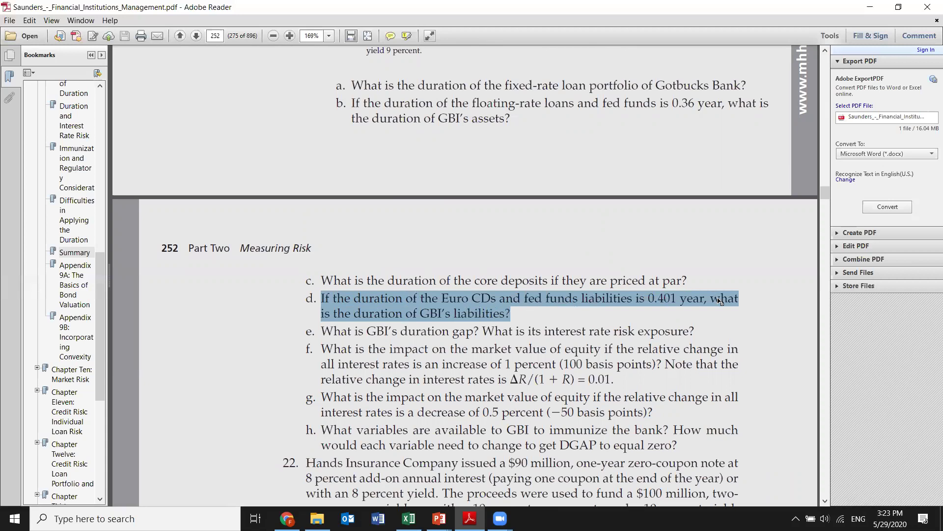
{"action": "left_click", "coordinate": [825, 49]}
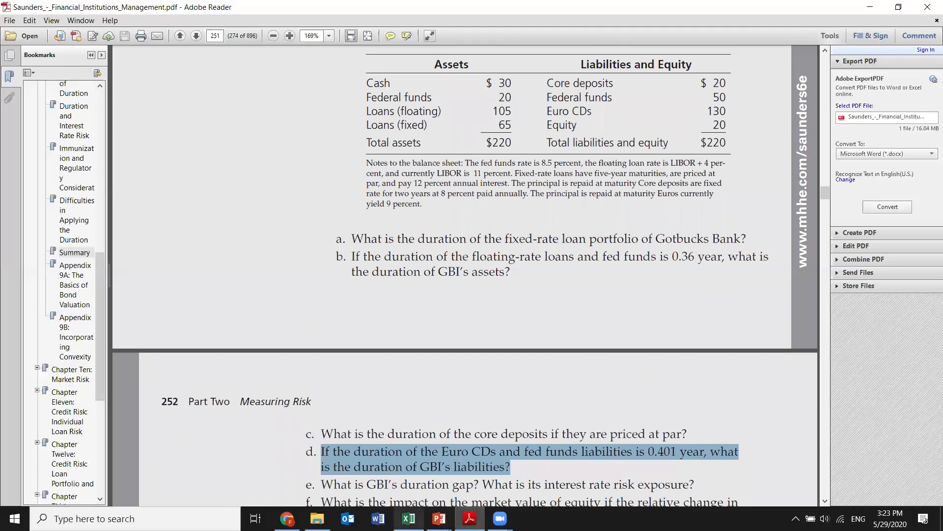
{"action": "left_click", "coordinate": [438, 518]}
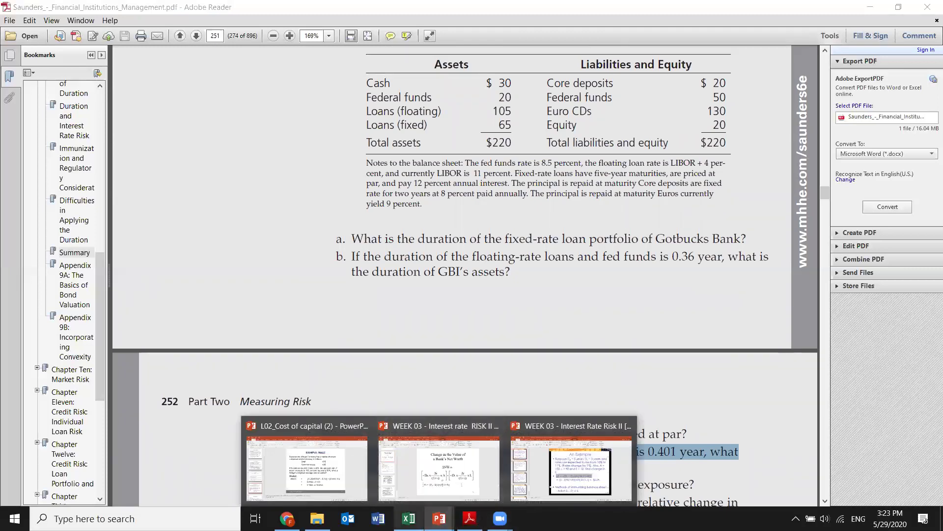
Return to the Excel workbook and complete the B26 expression with 0.401)+(130*0.401)}=.
{"action": "left_click", "coordinate": [409, 518]}
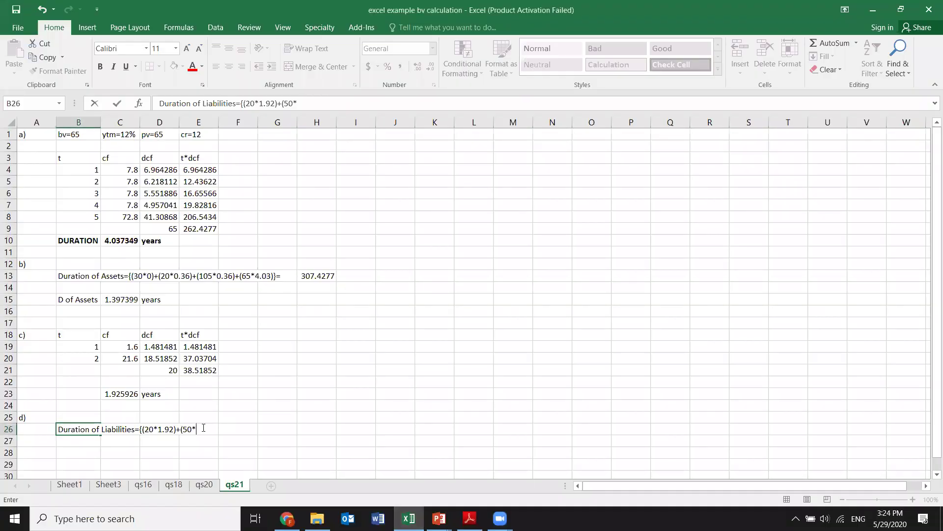
{"action": "type", "text": "0"}
{"action": "type", "text": ".401"}
{"action": "type", "text": "130/0.401"}
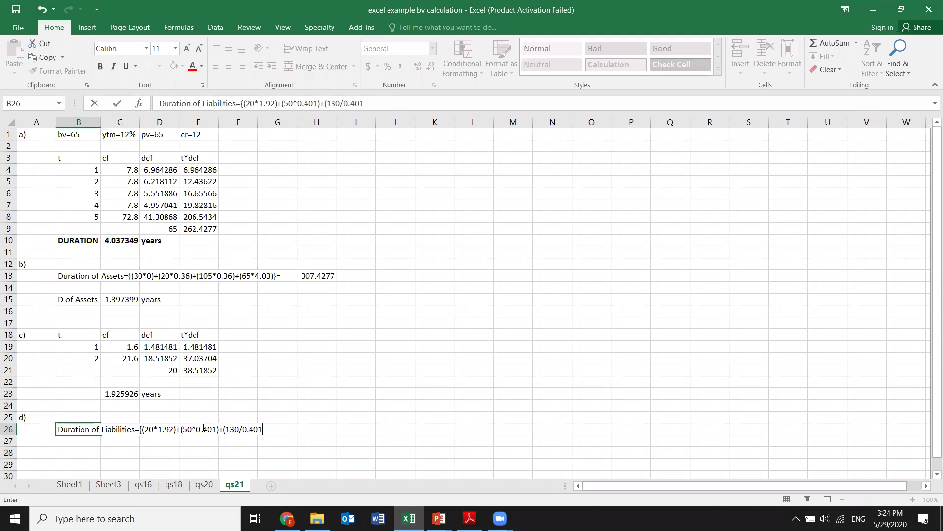
{"action": "key", "text": "BackSpace"}
{"action": "key", "text": "BackSpace"}
{"action": "key", "text": "BackSpace"}
{"action": "key", "text": "BackSpace"}
{"action": "type", "text": "0.401"}
Calculate the weighted liability sum in H26 as =20*C23+50*.401+130*.401.
{"action": "left_click", "coordinate": [320, 430]}
{"action": "type", "text": "="}
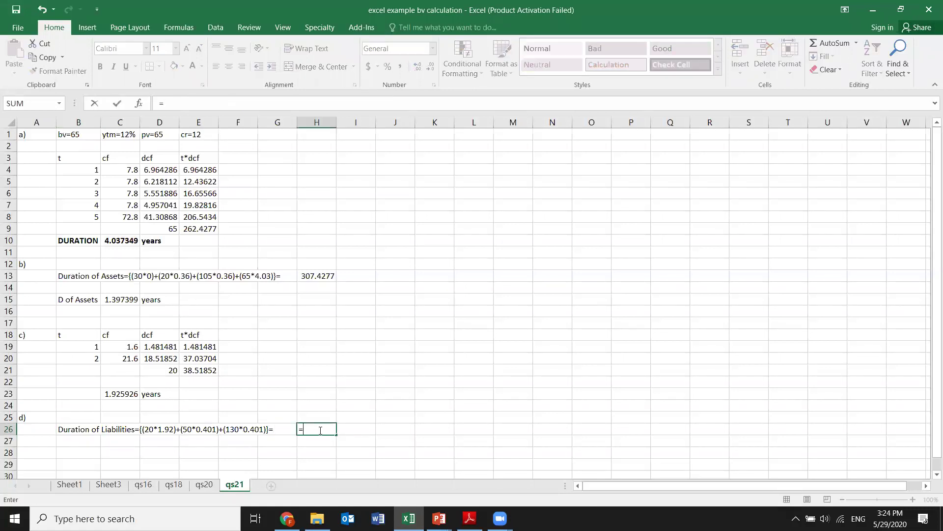
{"action": "type", "text": "20*"}
{"action": "left_click", "coordinate": [119, 398]}
{"action": "type", "text": "+"}
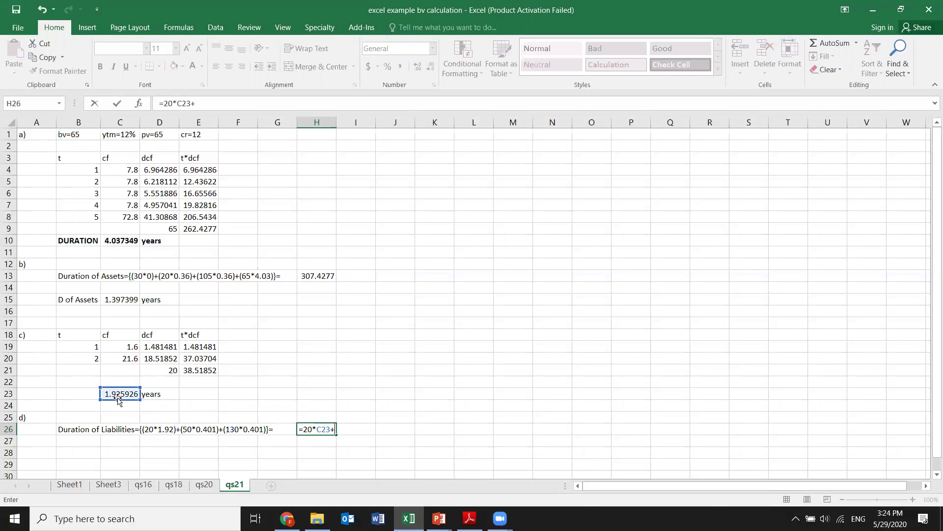
{"action": "type", "text": "50*.401+130*.401"}
{"action": "key", "text": "Return"}
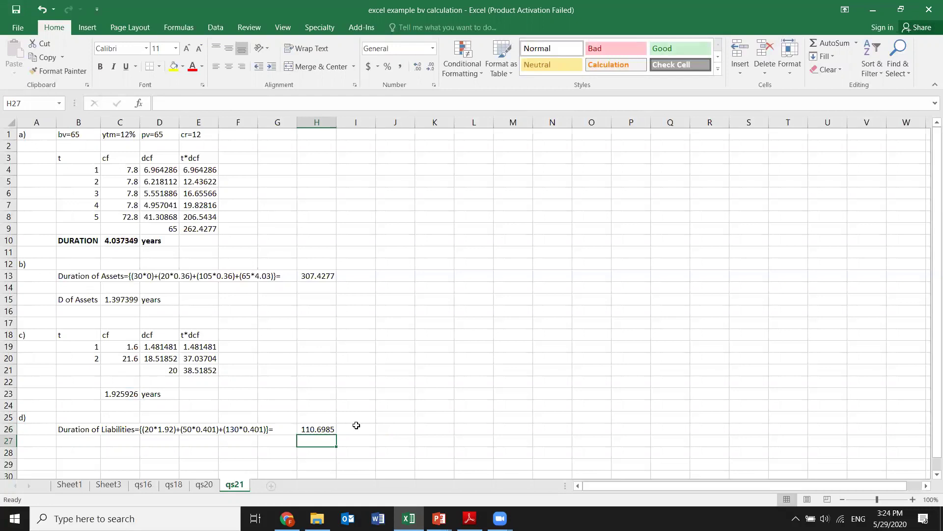
Label B28 as D of liab and calculate the liability duration in C28 as =H26/220.
{"action": "left_click", "coordinate": [89, 450]}
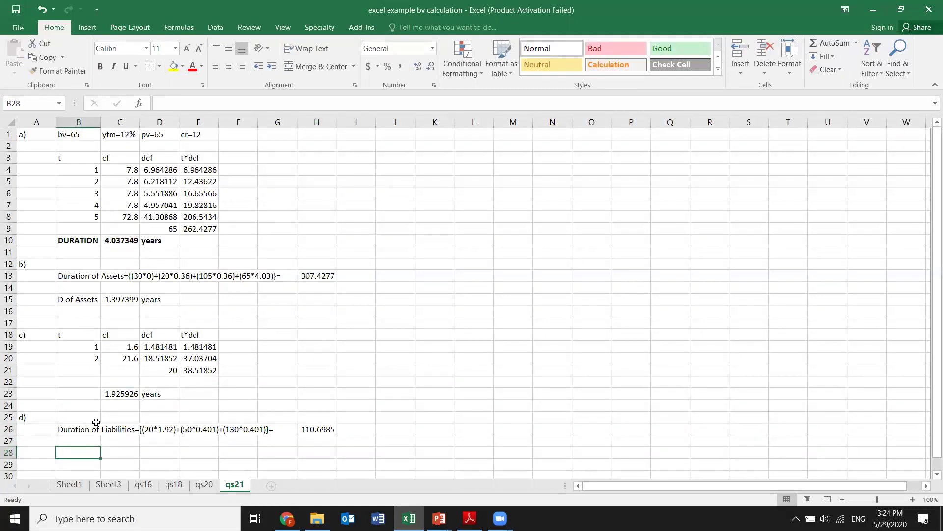
{"action": "type", "text": "D of lia==a"}
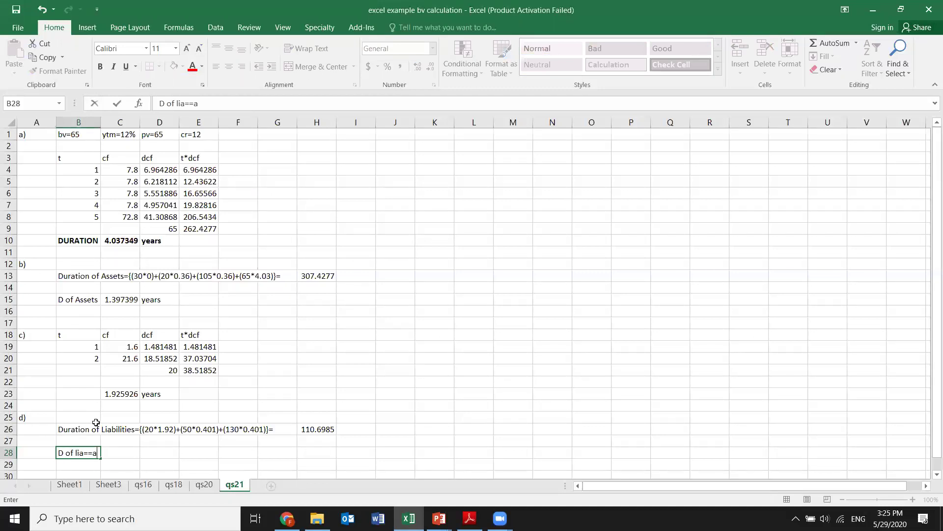
{"action": "key", "text": "BackSpace"}
{"action": "type", "text": "b"}
{"action": "key", "text": "Tab"}
{"action": "type", "text": "="}
{"action": "left_click", "coordinate": [326, 428]}
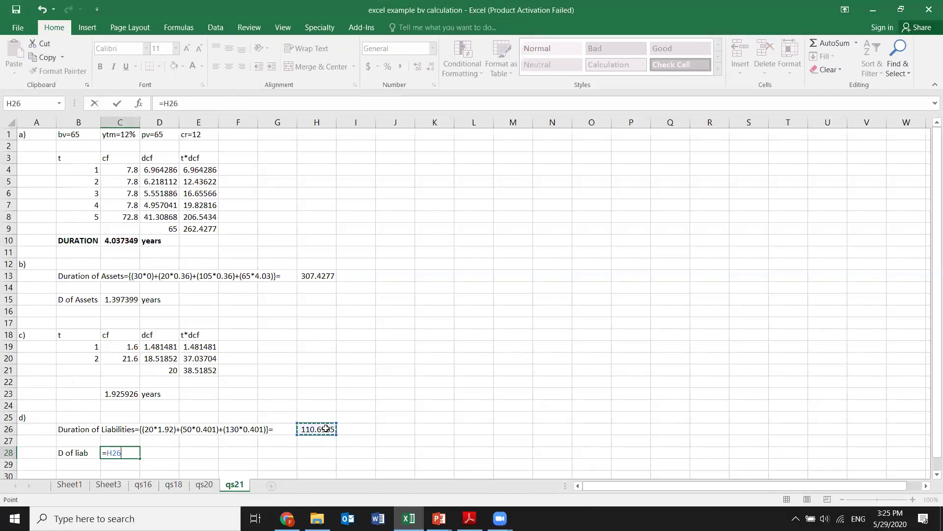
{"action": "type", "text": "/220"}
{"action": "key", "text": "Return"}
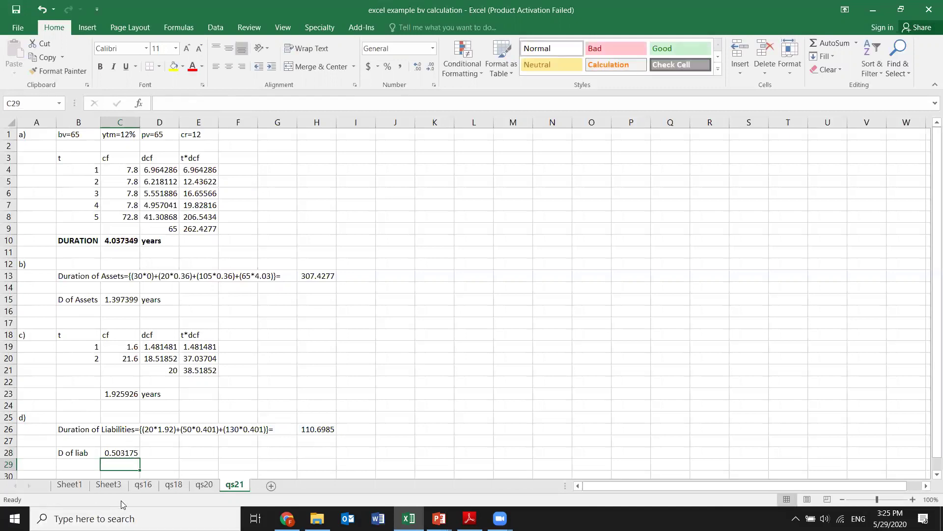
Enter the unit years in D28 and bold the liability duration row B28:D28.
{"action": "left_click", "coordinate": [157, 452]}
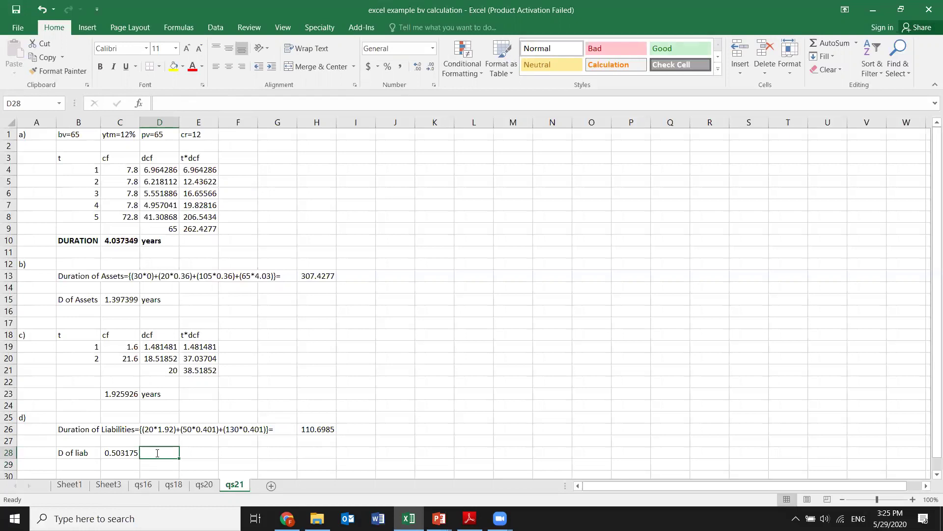
{"action": "type", "text": "years"}
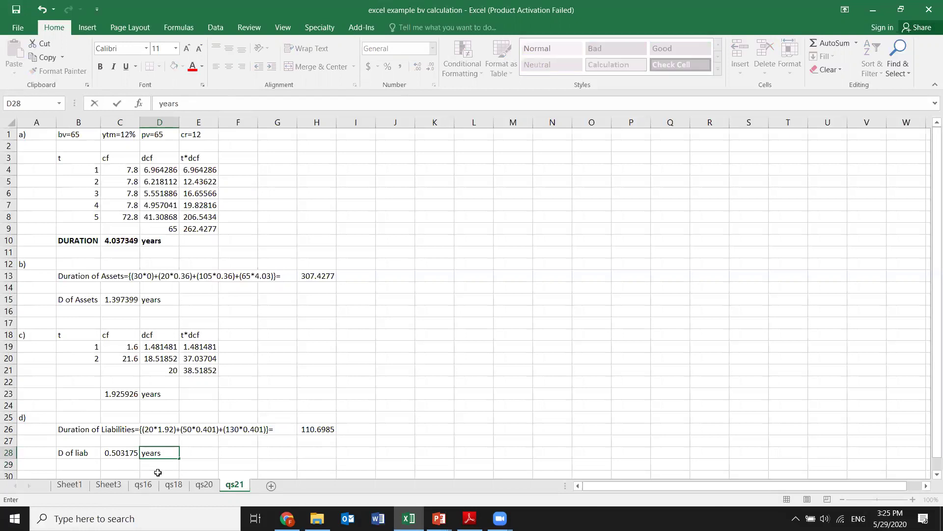
{"action": "left_click", "coordinate": [156, 469]}
{"action": "left_click_drag", "start_coordinate": [71, 453], "coordinate": [151, 454]}
{"action": "key", "text": "ctrl+b"}
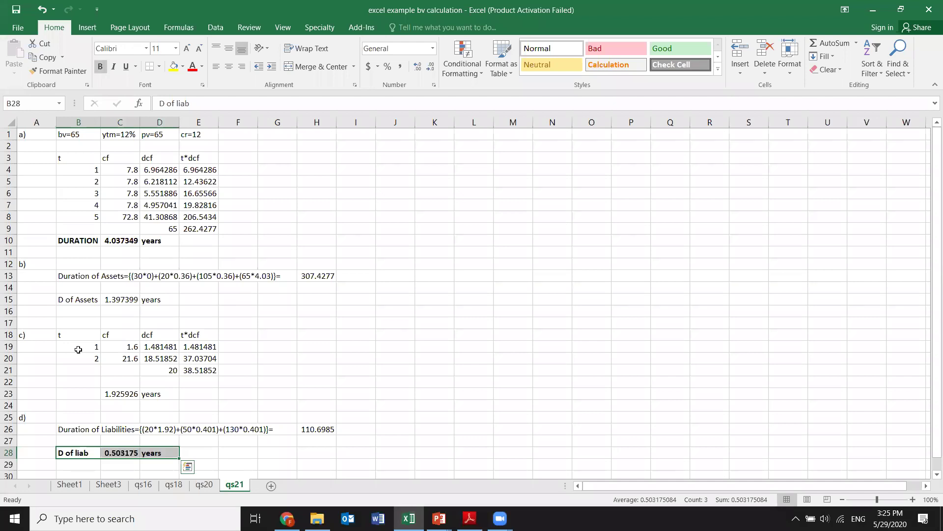
Bold the D of Assets result in B15:D15 and fill both B15:D15 and B28:D28 with yellow.
{"action": "left_click", "coordinate": [77, 392]}
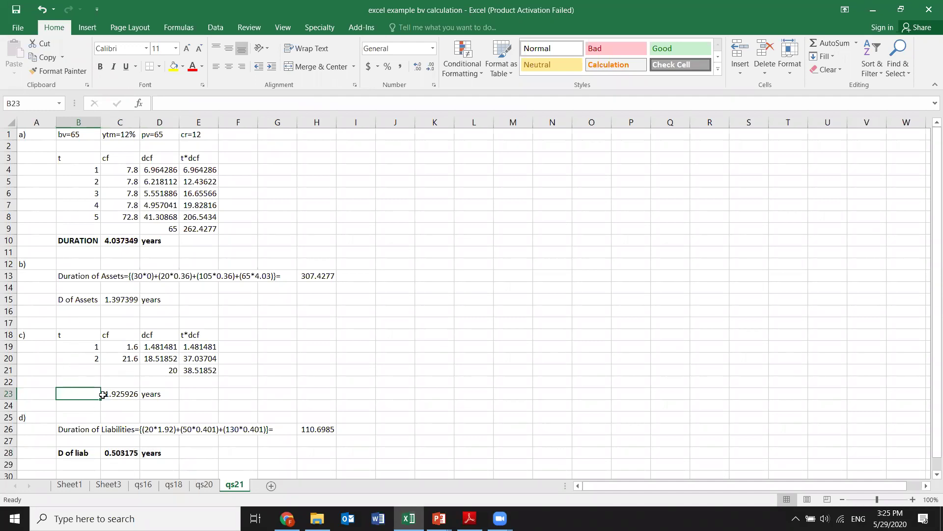
{"action": "left_click_drag", "start_coordinate": [59, 301], "coordinate": [152, 300]}
{"action": "key", "text": "ctrl+b"}
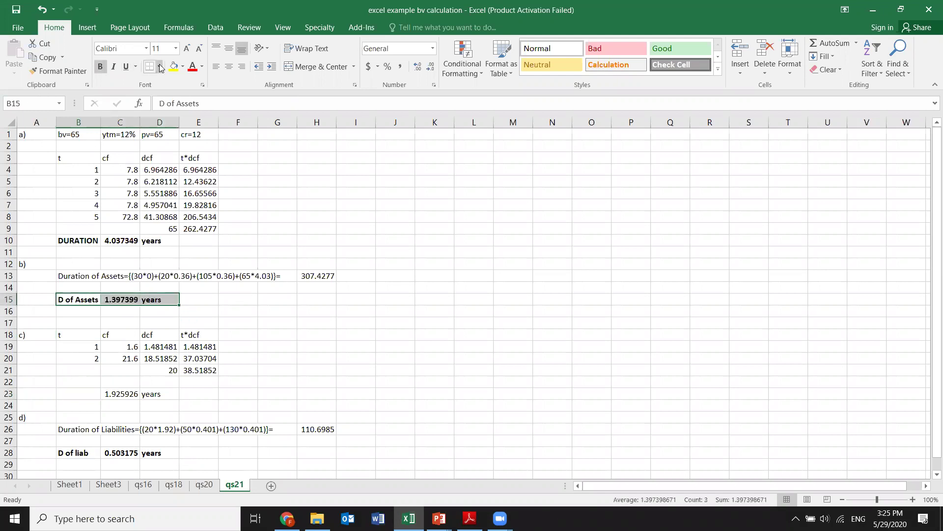
{"action": "left_click", "coordinate": [174, 66]}
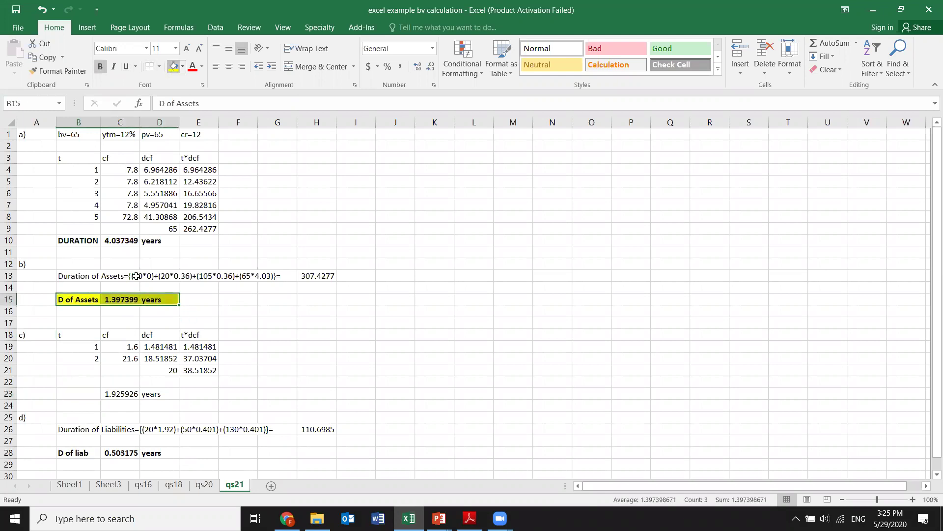
{"action": "left_click", "coordinate": [67, 451]}
{"action": "left_click_drag", "start_coordinate": [115, 447], "coordinate": [165, 452]}
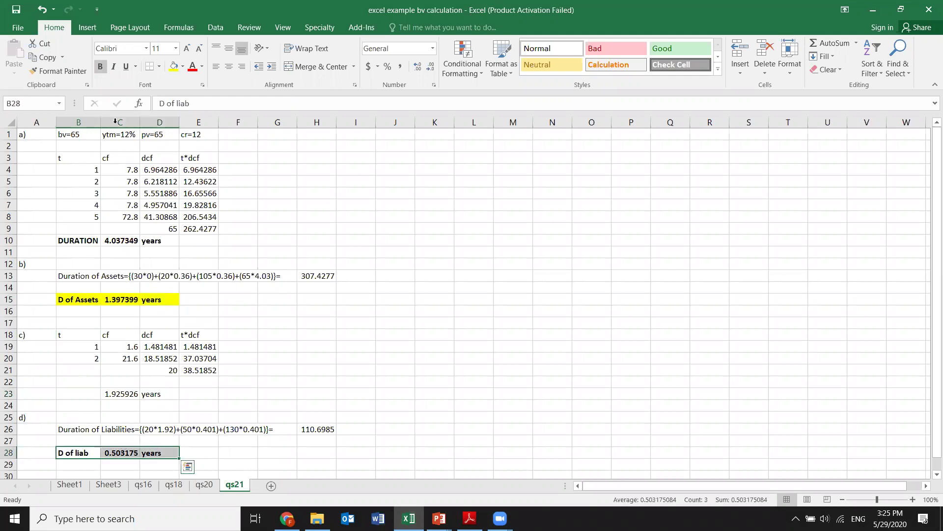
{"action": "left_click", "coordinate": [178, 72]}
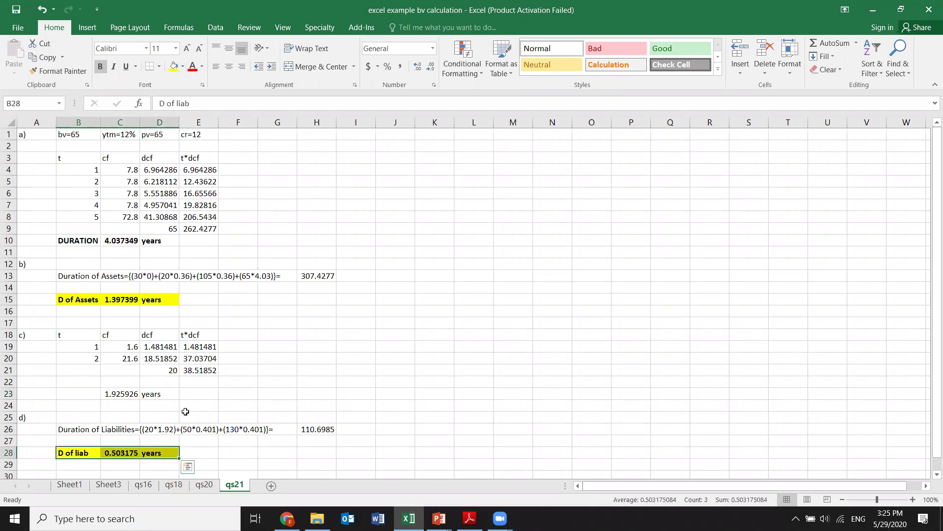
{"action": "left_click", "coordinate": [211, 451]}
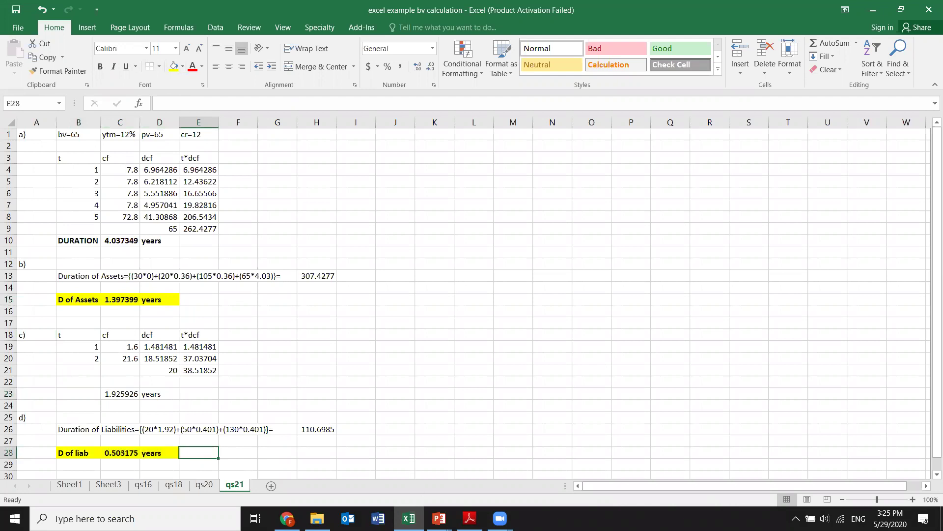
Read part e of the question in Adobe Reader, and label A31 as e) back in the Excel worksheet.
{"action": "left_click", "coordinate": [470, 519]}
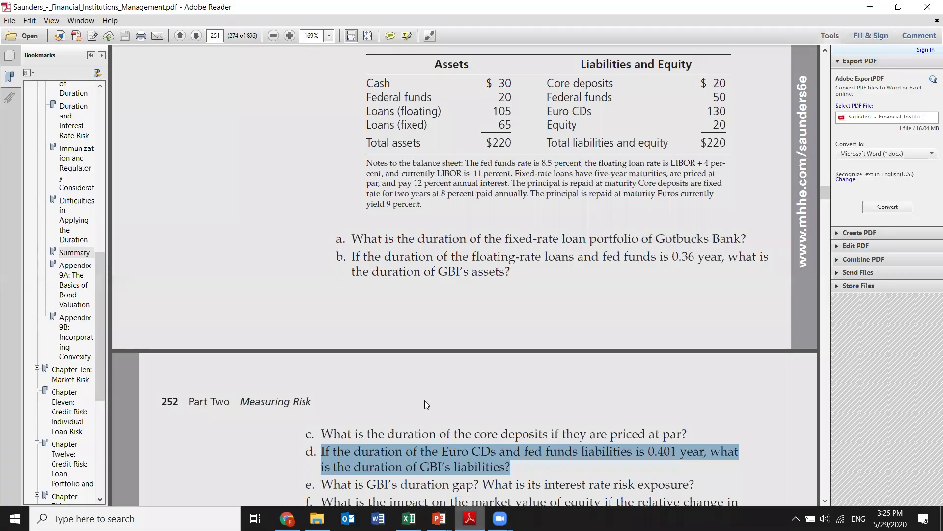
{"action": "left_click", "coordinate": [826, 501]}
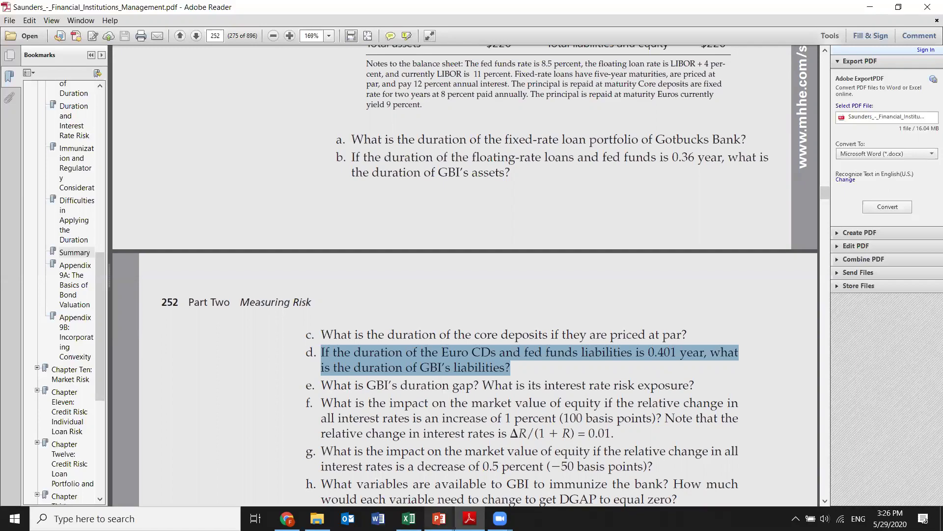
{"action": "left_click", "coordinate": [409, 518]}
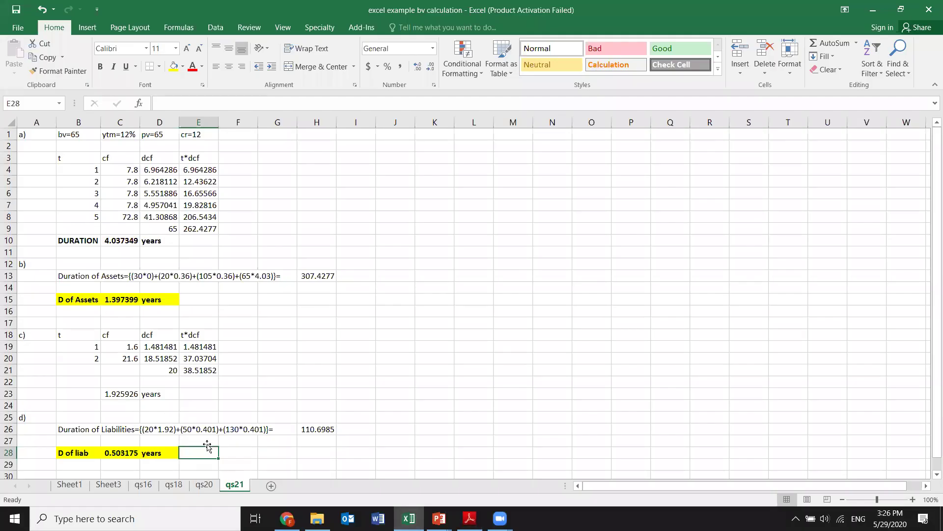
{"action": "key", "text": "Down"}
{"action": "key", "text": "Down"}
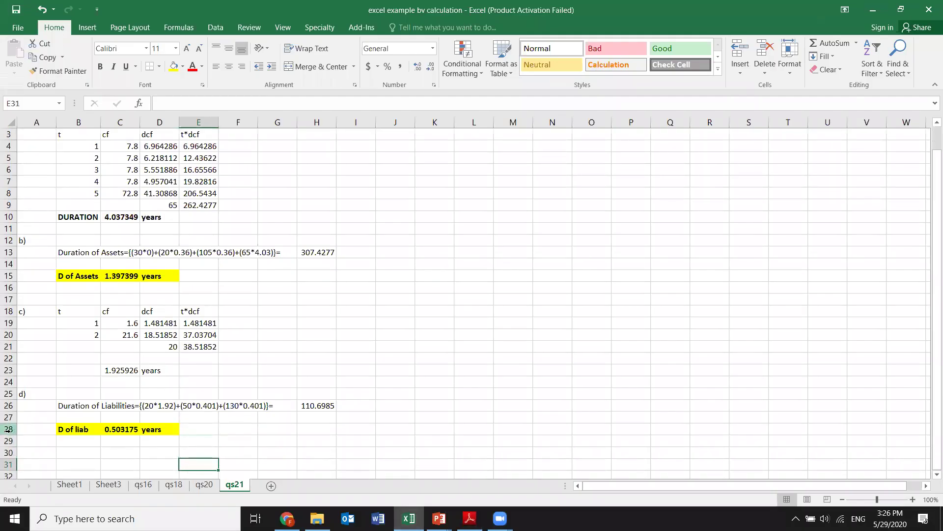
{"action": "left_click", "coordinate": [31, 465]}
{"action": "type", "text": "e"}
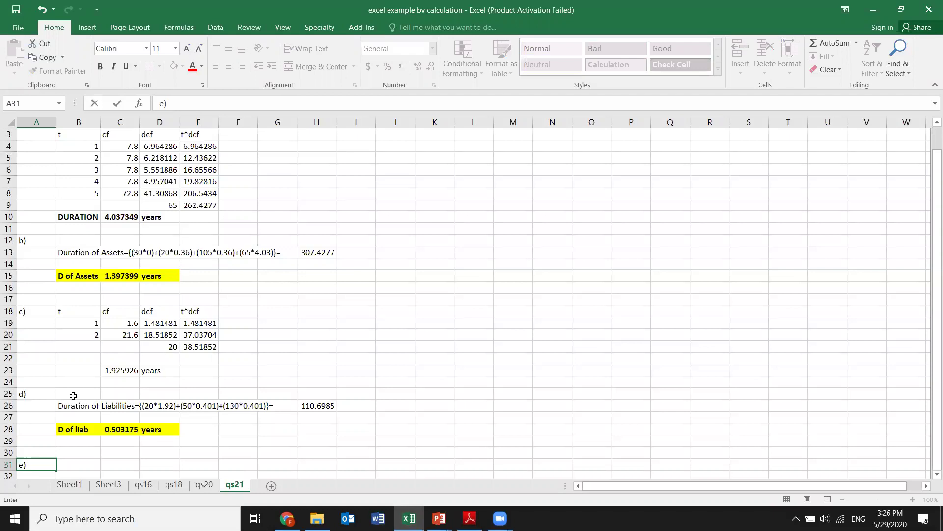
{"action": "left_click", "coordinate": [81, 469]}
{"action": "scroll", "coordinate": [81, 469], "scroll_direction": "down", "scroll_amount": 1}
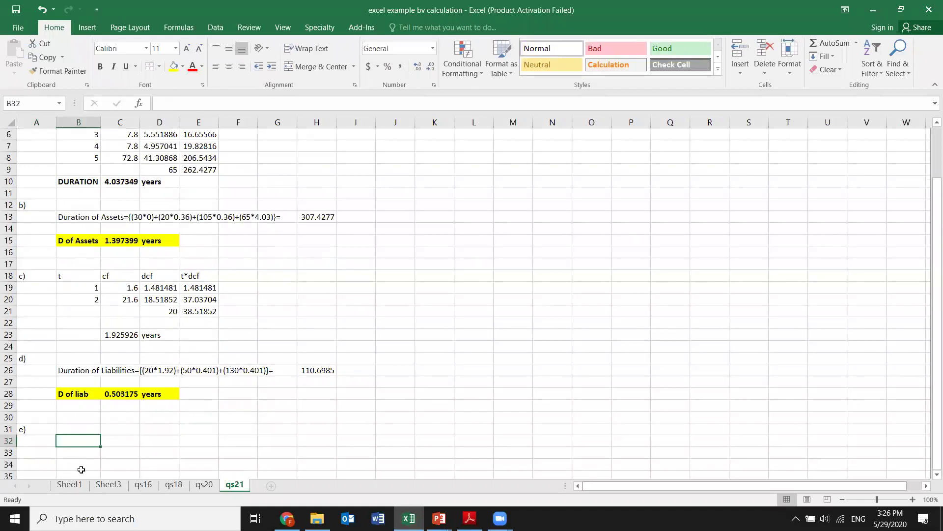
Copy the ΔE formula text box from the qs20 sheet and paste it at M13 on qs21.
{"action": "left_click", "coordinate": [203, 485]}
{"action": "left_click_drag", "start_coordinate": [931, 285], "coordinate": [927, 205]}
{"action": "left_click", "coordinate": [566, 196]}
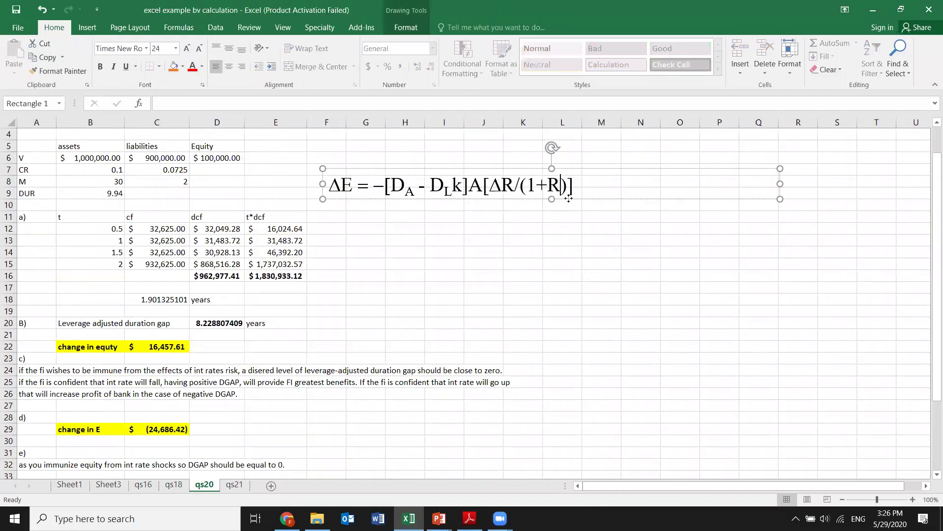
{"action": "key", "text": "ctrl+c"}
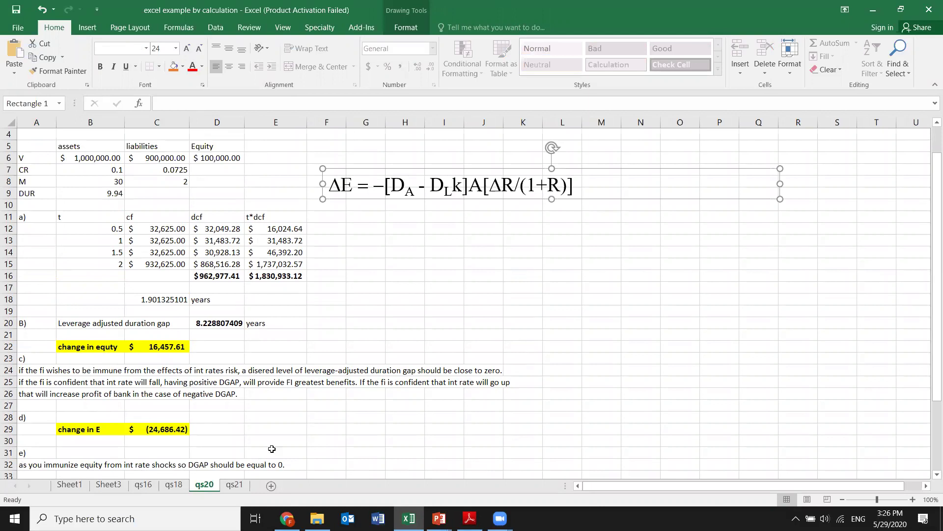
{"action": "left_click", "coordinate": [236, 486]}
{"action": "left_click", "coordinate": [528, 218]}
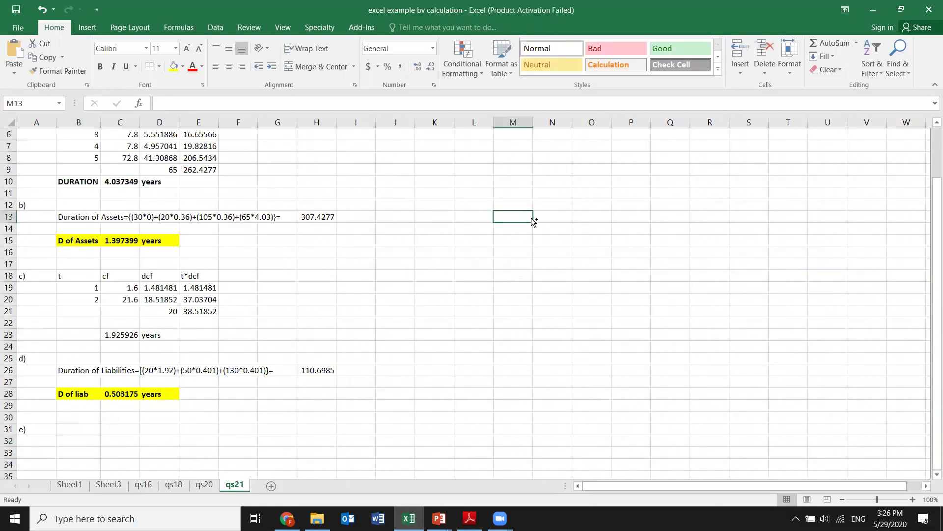
{"action": "key", "text": "ctrl+v"}
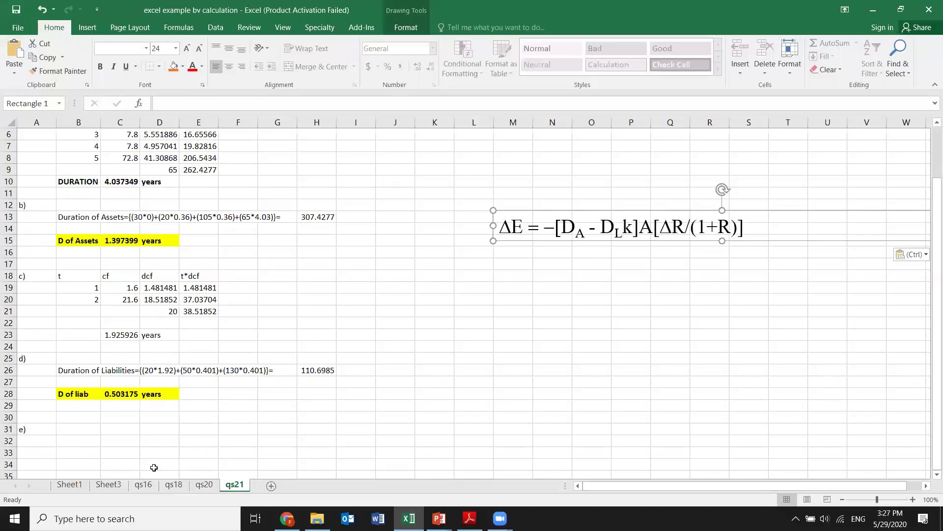
Label B32 as Leverage-adjusted dgap=.
{"action": "left_click", "coordinate": [78, 443]}
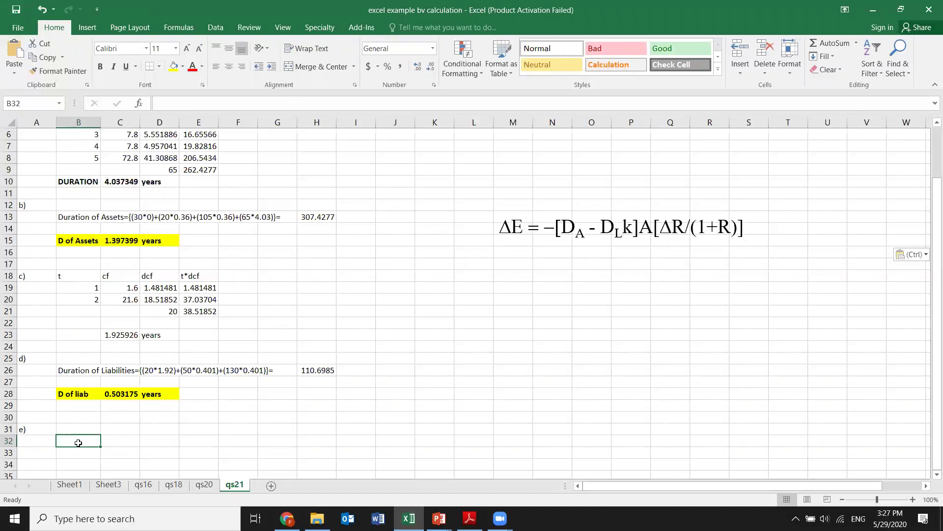
{"action": "type", "text": "a"}
{"action": "key", "text": "BackSpace"}
{"action": "type", "text": "a"}
{"action": "key", "text": "BackSpace"}
{"action": "type", "text": "Leverage=a"}
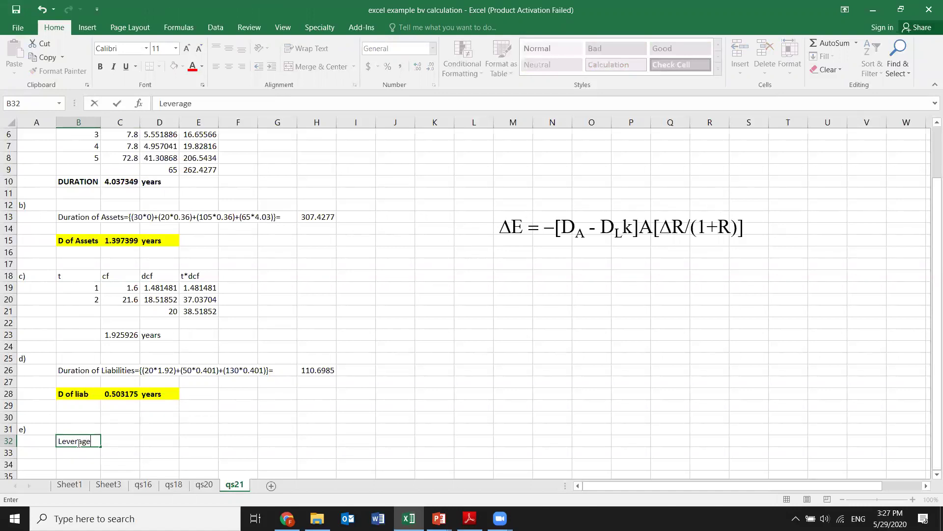
{"action": "key", "text": "BackSpace"}
{"action": "key", "text": "BackSpace"}
{"action": "type", "text": "-adjusted dg"}
{"action": "key", "text": "BackSpace"}
{"action": "type", "text": "gap="}
Begin the leverage-adjusted duration gap formula in E32 as =C15-C28*(.
{"action": "left_click", "coordinate": [194, 437]}
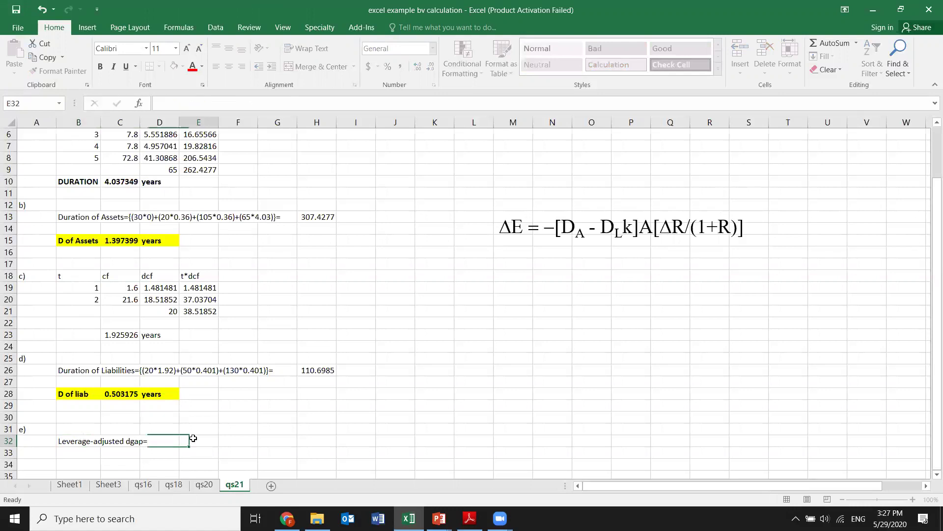
{"action": "type", "text": "="}
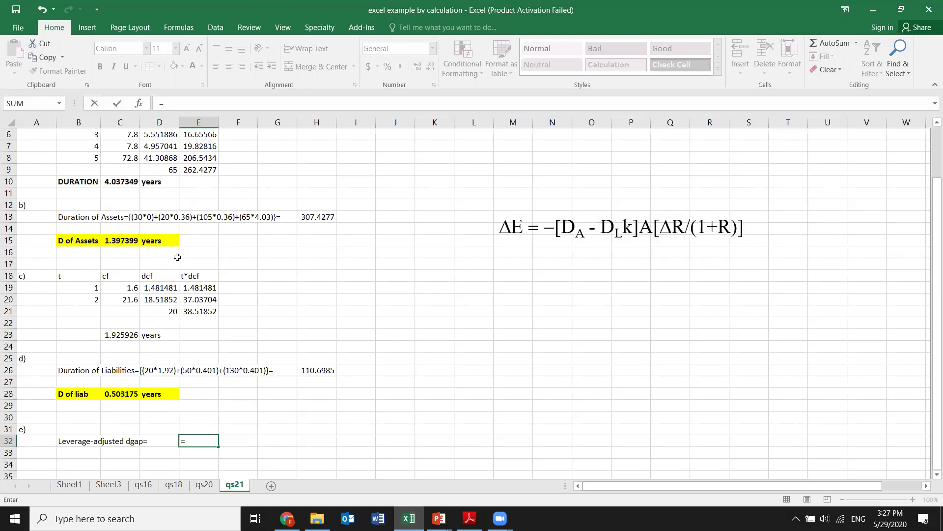
{"action": "left_click", "coordinate": [130, 241]}
{"action": "type", "text": "-"}
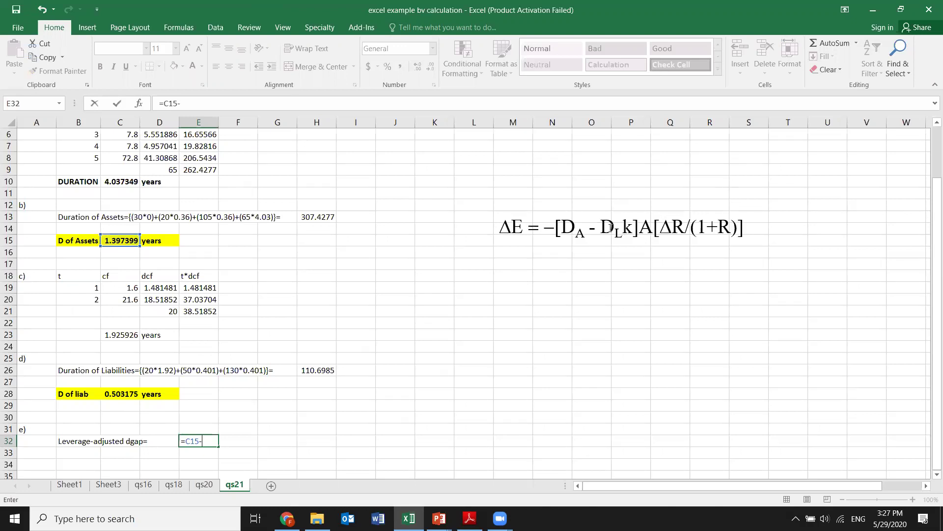
{"action": "left_click", "coordinate": [120, 395]}
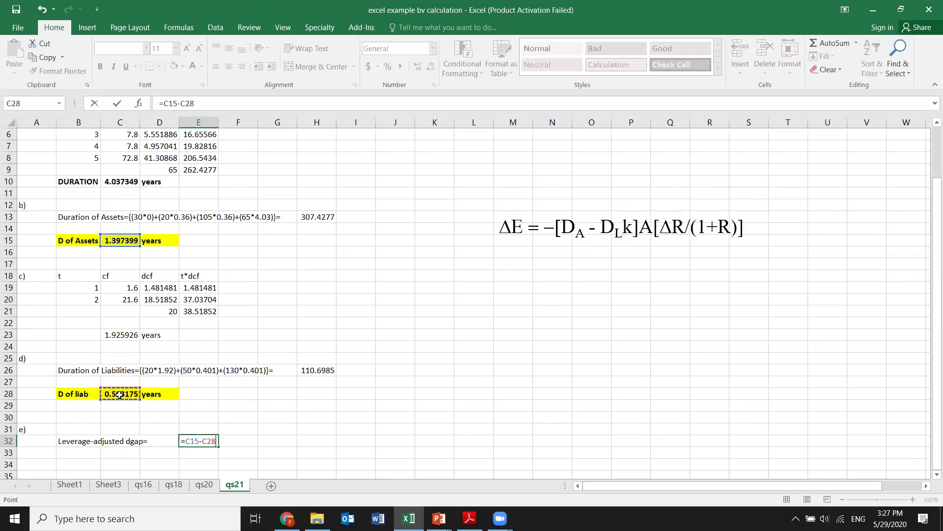
{"action": "type", "text": "*("}
Check the liabilities and total assets in the Adobe Reader balance sheet, and return to the Excel workbook.
{"action": "left_click", "coordinate": [469, 518]}
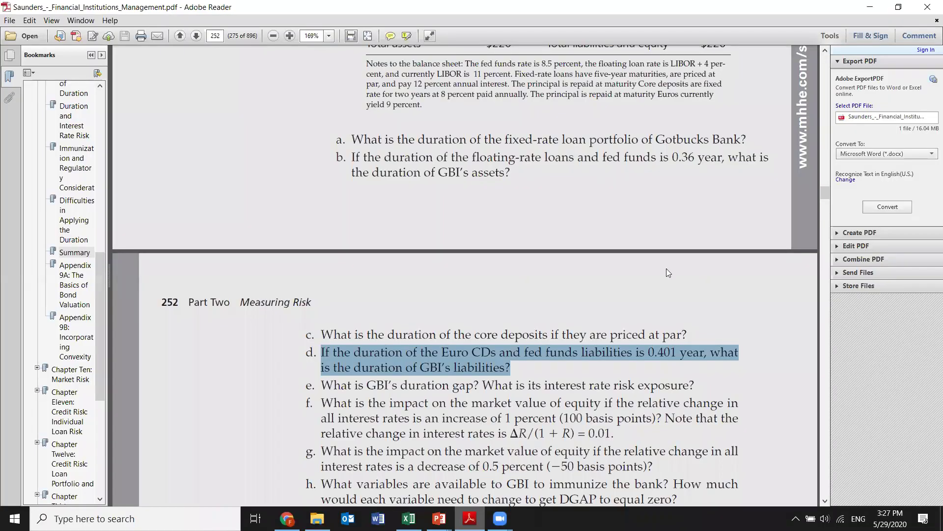
{"action": "left_click", "coordinate": [825, 50]}
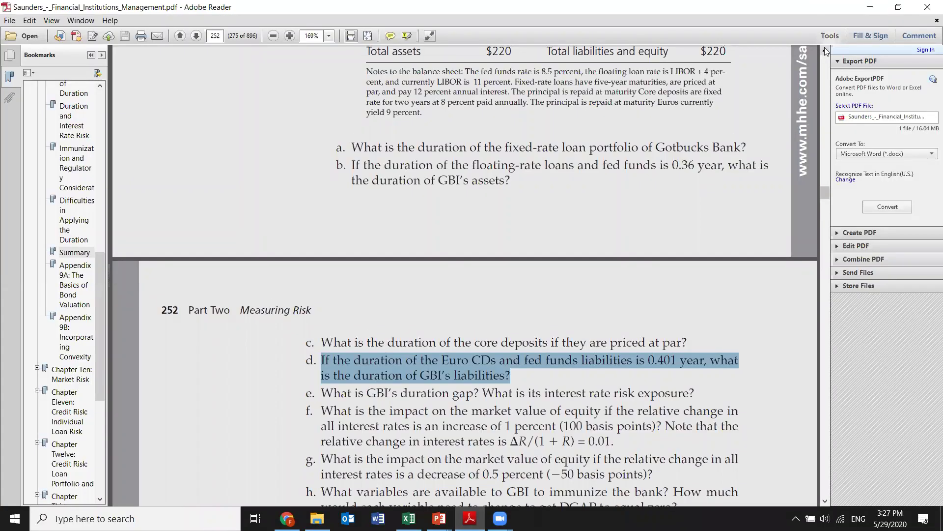
{"action": "scroll", "coordinate": [825, 47], "scroll_direction": "up", "scroll_amount": 5}
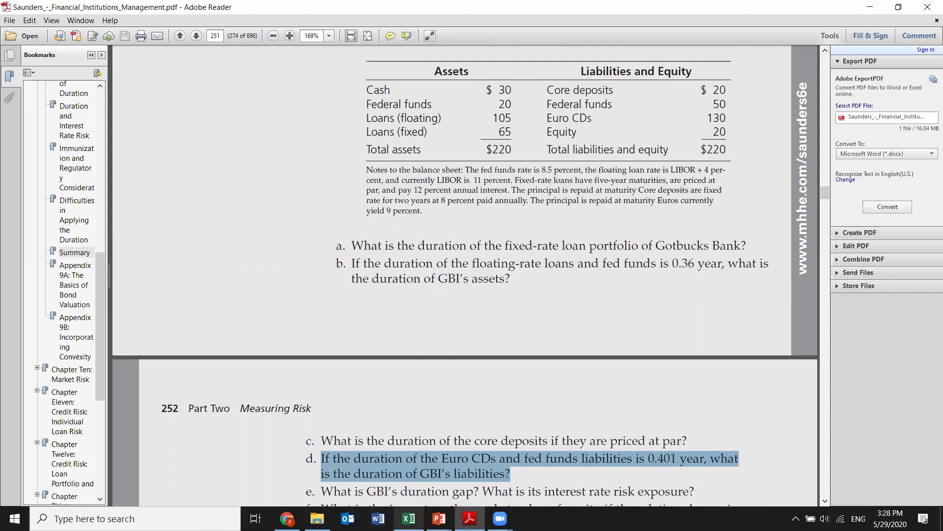
{"action": "left_click", "coordinate": [408, 518]}
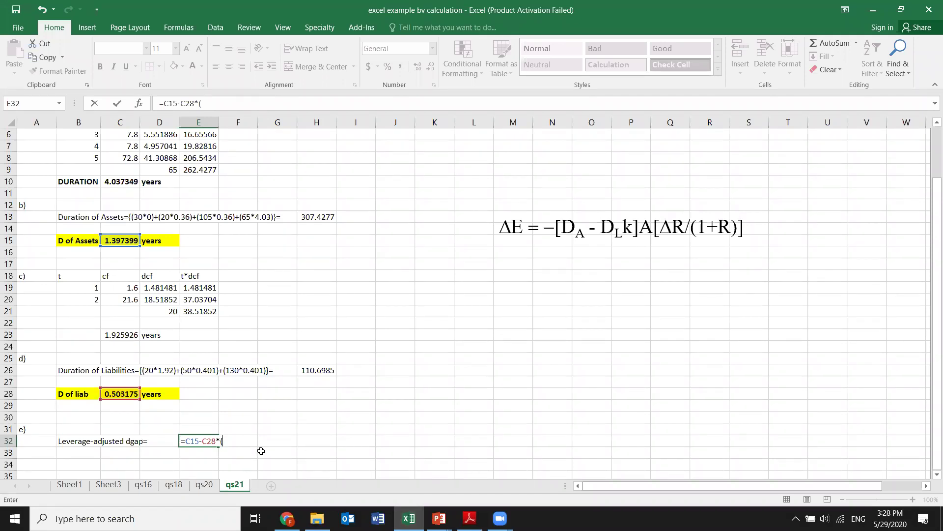
Complete the E32 formula with the leverage ratio 200/220 so it reads =C15-C28*(200/220).
{"action": "key", "text": "Down"}
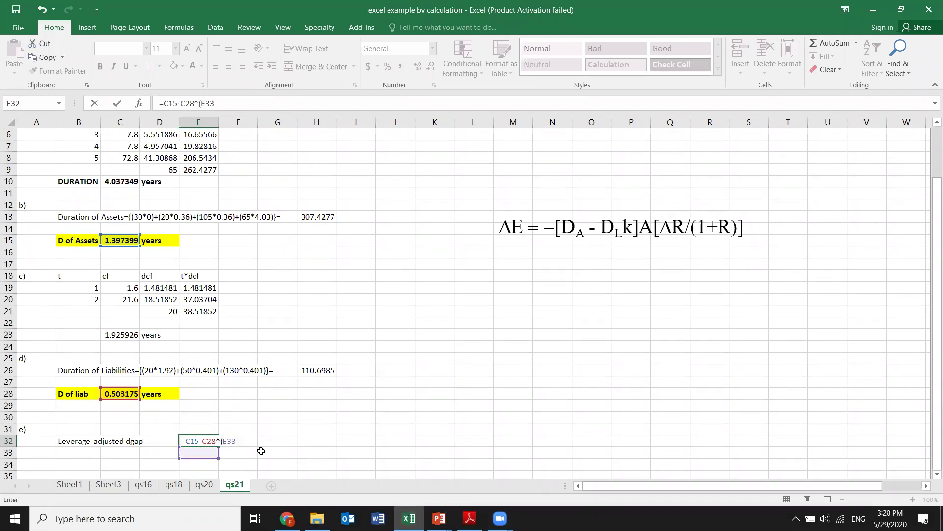
{"action": "key", "text": "BackSpace"}
{"action": "key", "text": "BackSpace"}
{"action": "key", "text": "BackSpace"}
{"action": "type", "text": "200/220"}
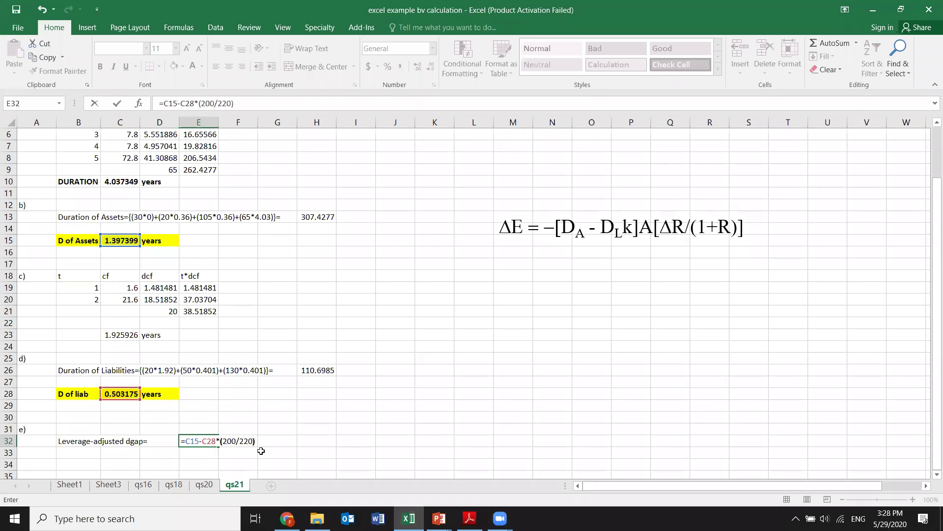
{"action": "type", "text": ")"}
{"action": "key", "text": "Return"}
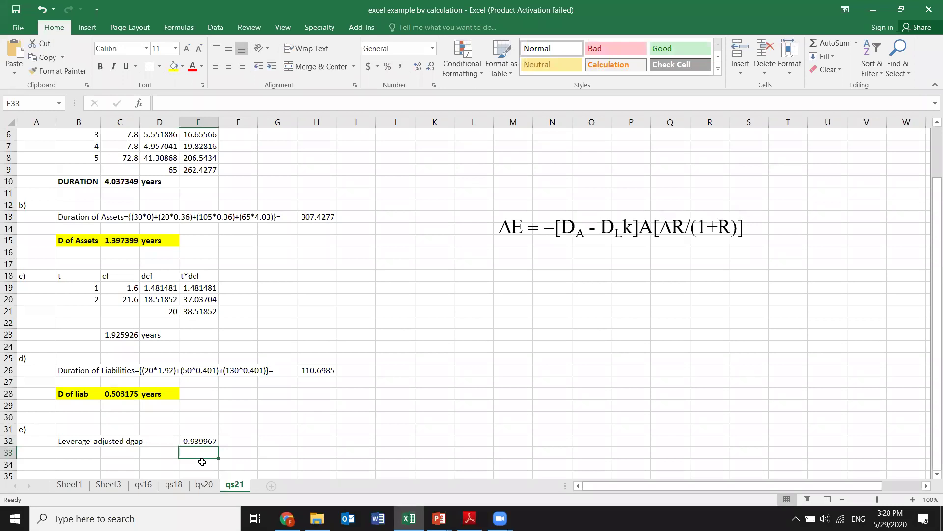
Review the cell references in the E32 leverage-adjusted duration gap formula without changing it.
{"action": "left_click", "coordinate": [198, 441]}
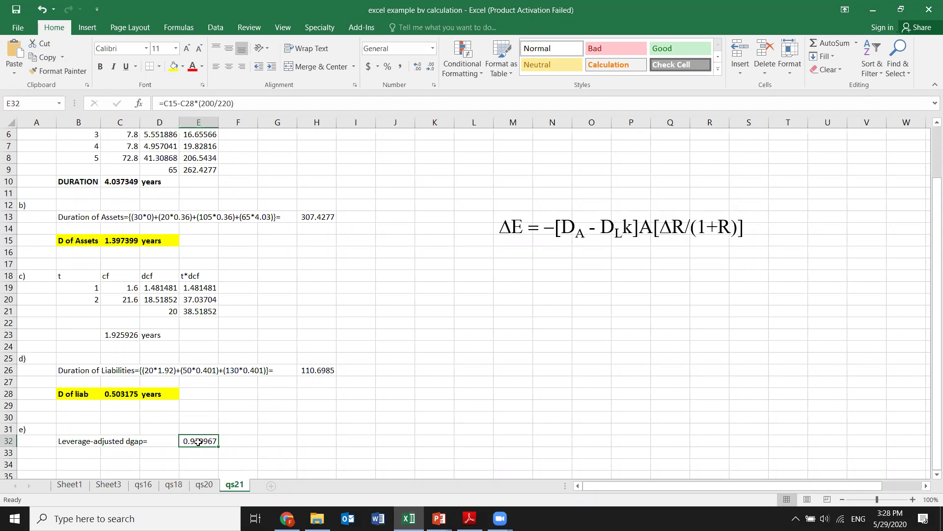
{"action": "double_click", "coordinate": [198, 441]}
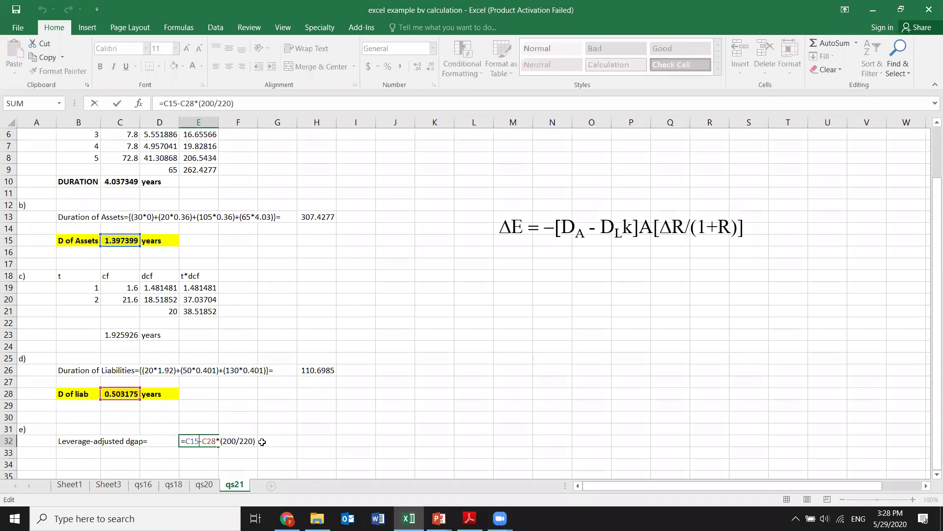
{"action": "key", "text": "Return"}
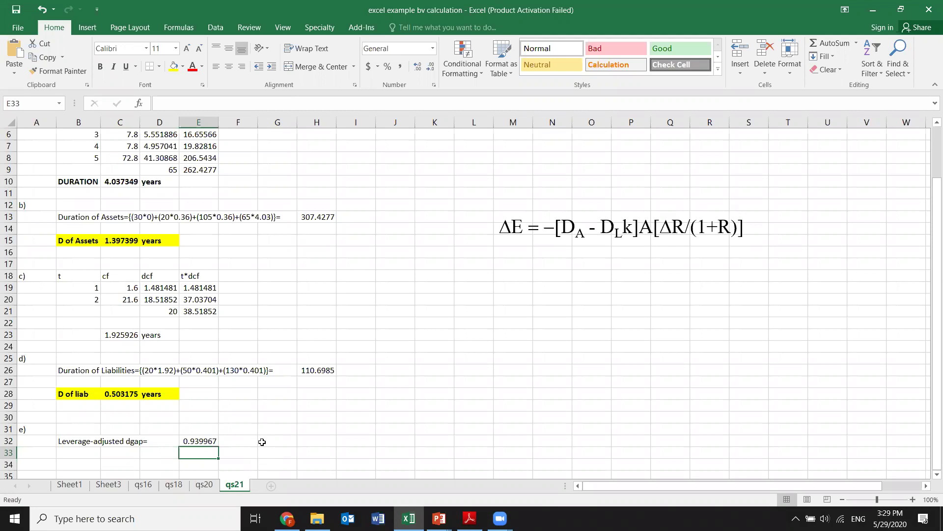
Enter the note "we positive duration gap, any increase in int rate will lead to a reduction in net worth of bank" in A33.
{"action": "key", "text": "Left"}
{"action": "key", "text": "Left"}
{"action": "key", "text": "Left"}
{"action": "key", "text": "Left"}
{"action": "type", "text": "we positive duration gap,"}
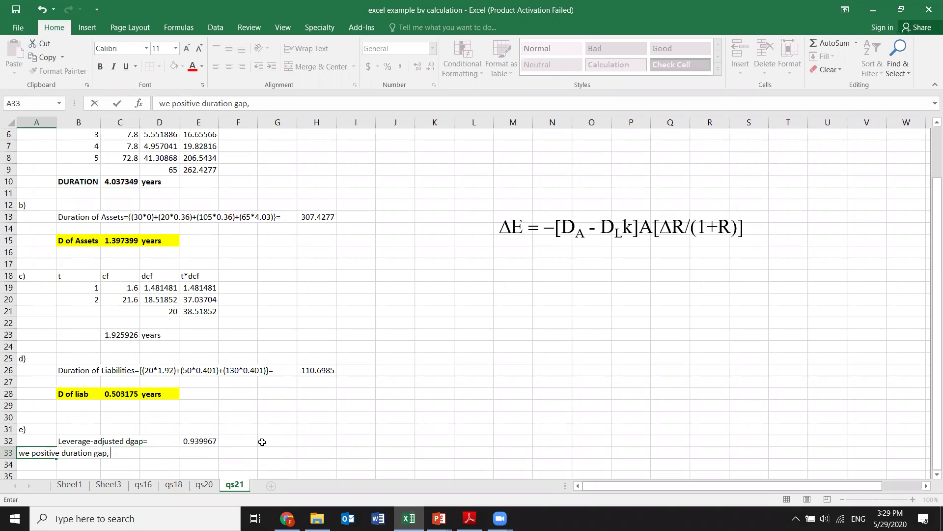
{"action": "type", "text": " any increase in int"}
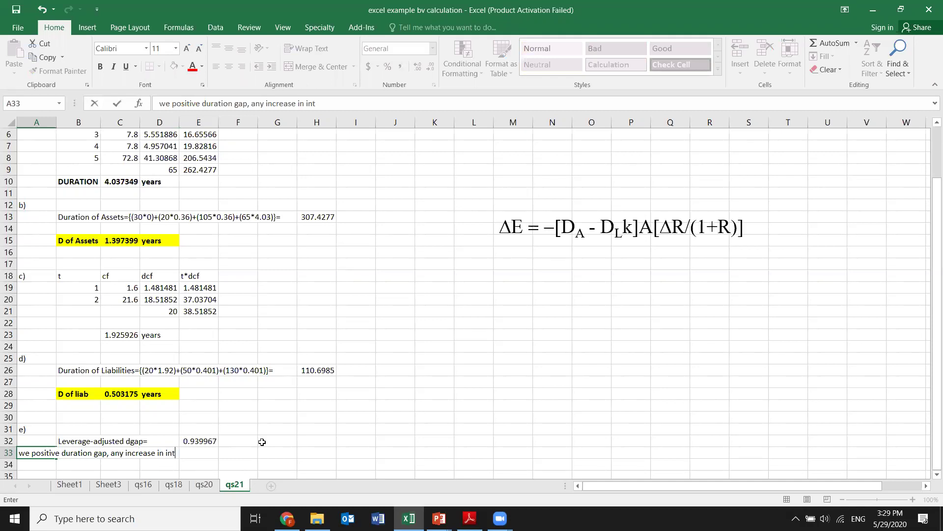
{"action": "type", "text": " rate will lead to a reduction"}
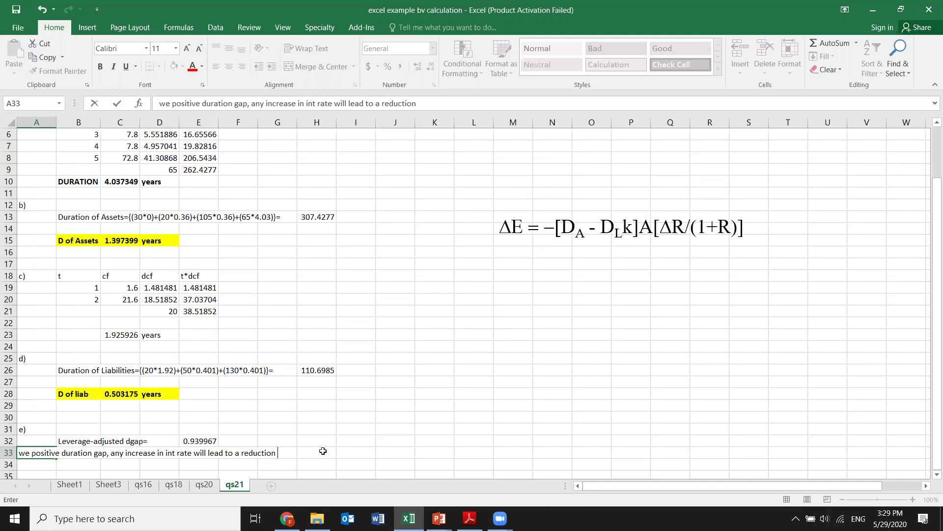
{"action": "type", "text": "net wortho"}
{"action": "key", "text": "BackSpace"}
{"action": "type", "text": "of bans"}
{"action": "key", "text": "BackSpace"}
{"action": "type", "text": "k"}
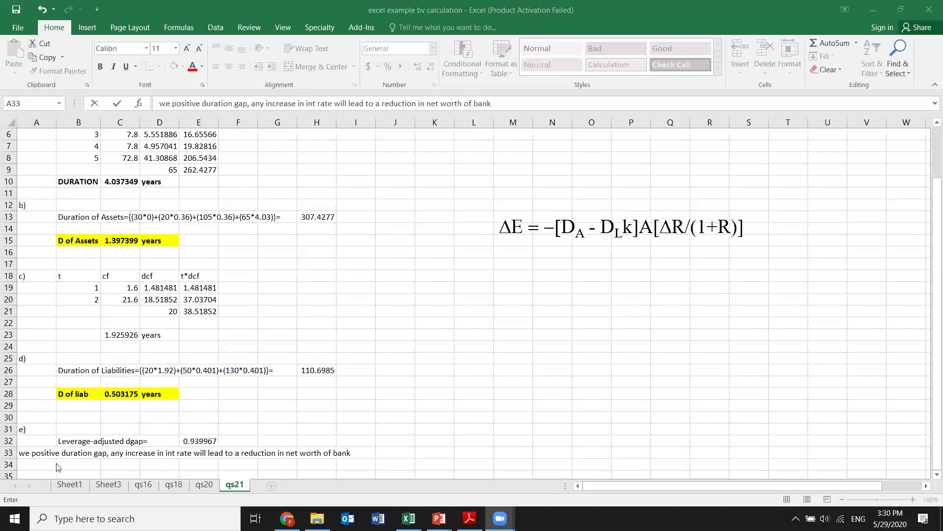
{"action": "left_click", "coordinate": [91, 472]}
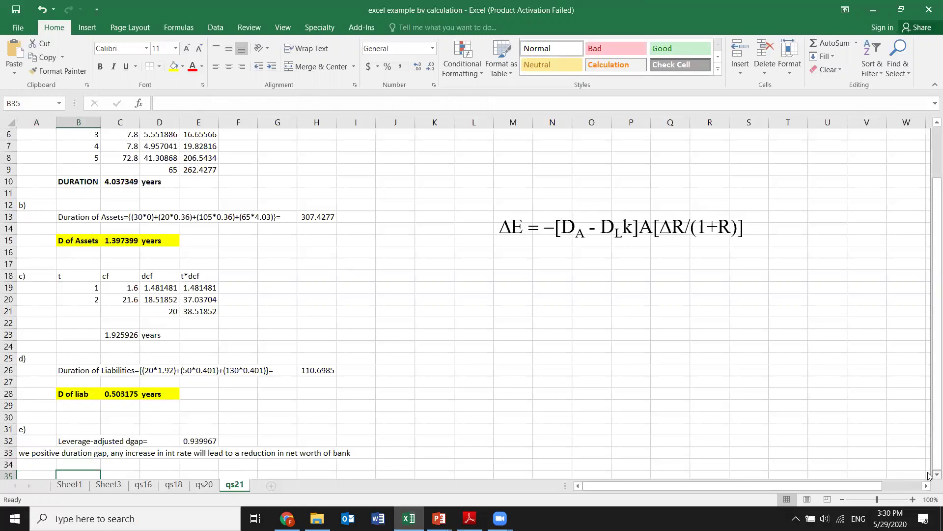
Enter the label f) in cell A35 to start the answer for part f.
{"action": "scroll", "coordinate": [938, 474], "scroll_direction": "down", "scroll_amount": 2}
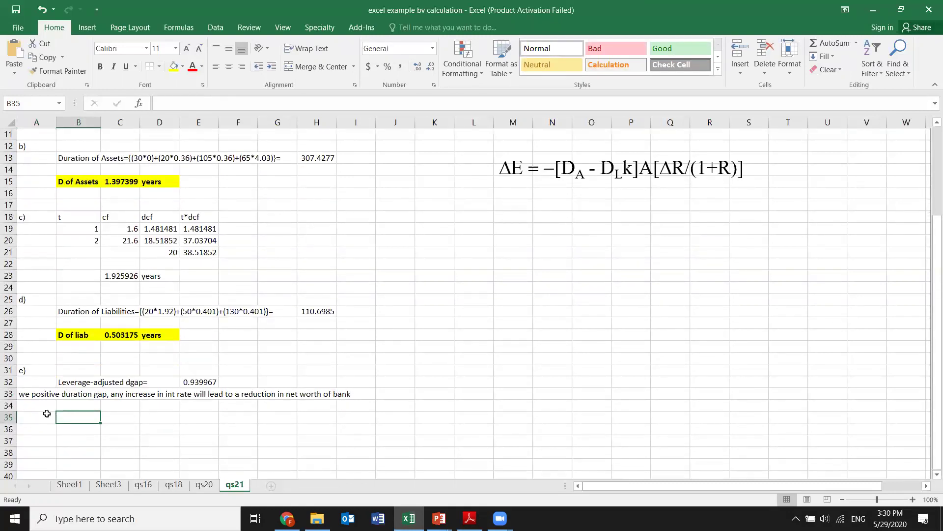
{"action": "left_click", "coordinate": [33, 406]}
{"action": "left_click", "coordinate": [33, 413]}
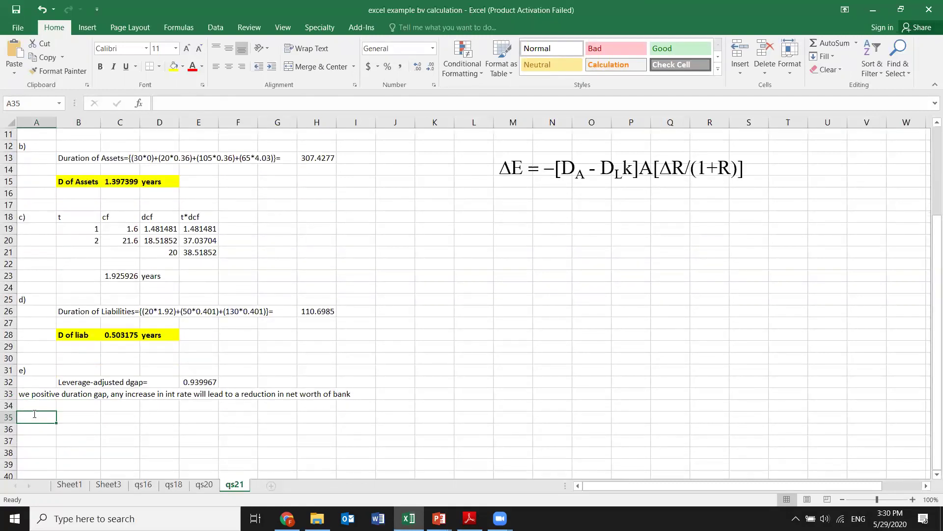
{"action": "type", "text": "f"}
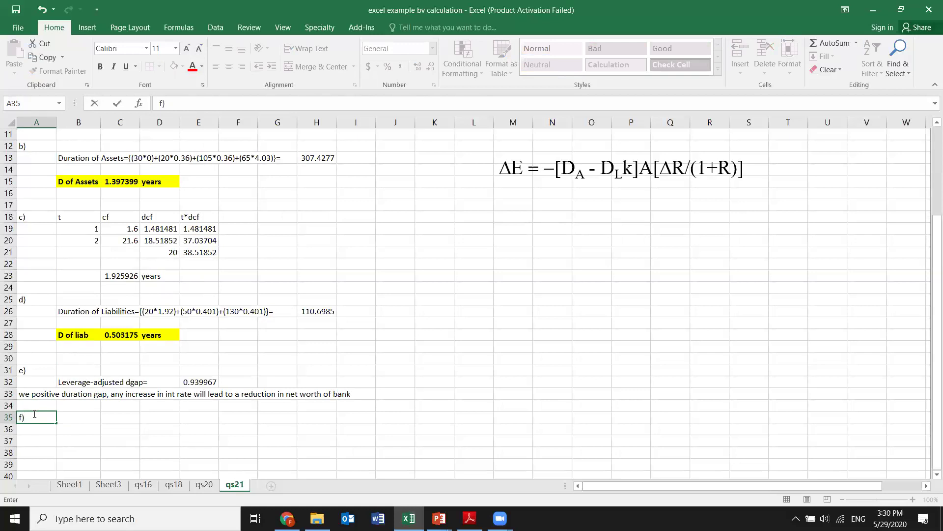
Read part f of the question in Adobe Reader, highlight the relative interest rate change of 0.01, and return to the Excel workbook.
{"action": "left_click", "coordinate": [470, 518]}
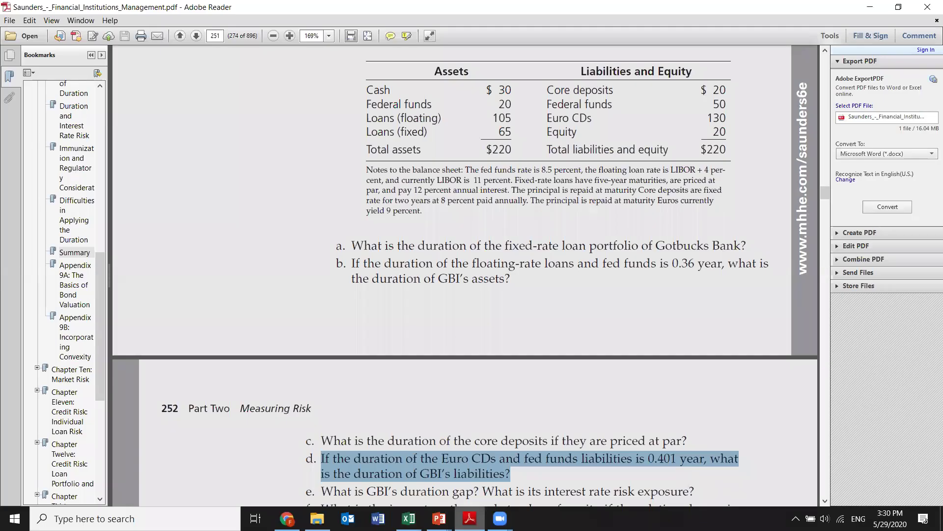
{"action": "left_click", "coordinate": [826, 502]}
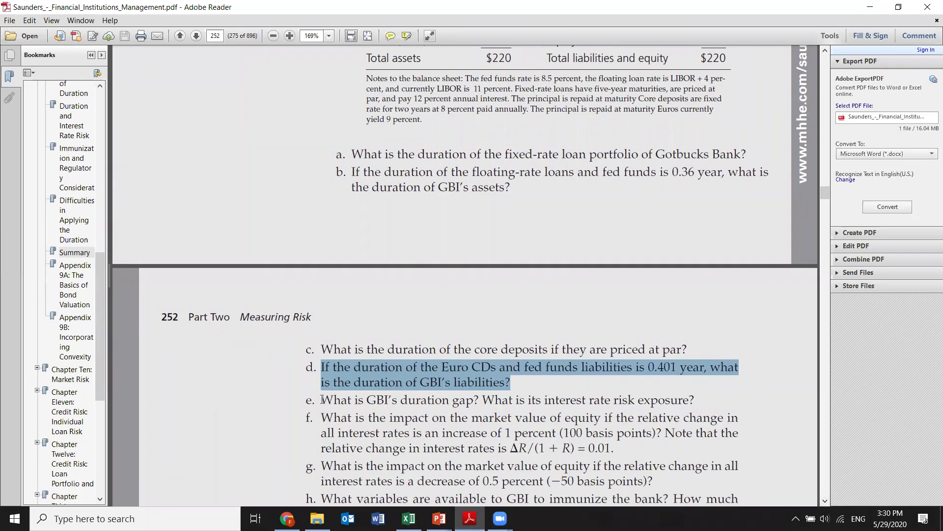
{"action": "left_click", "coordinate": [310, 404]}
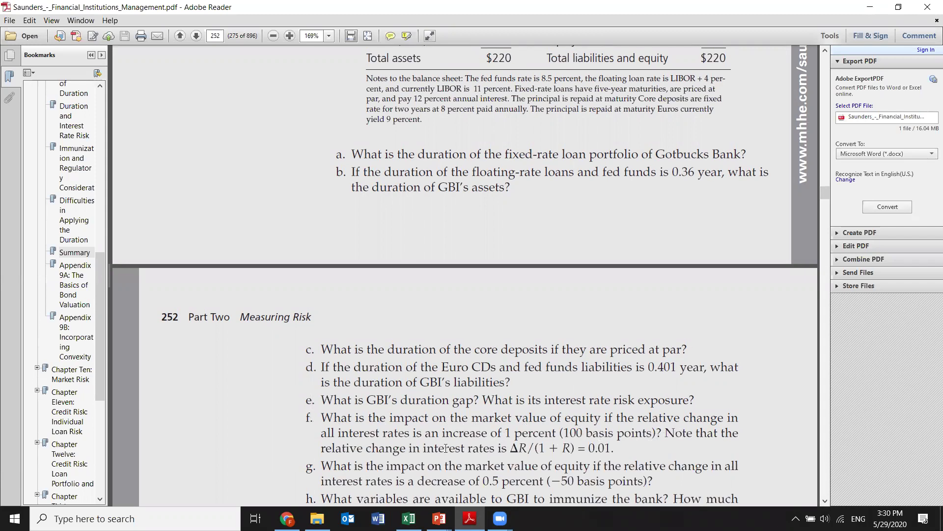
{"action": "left_click_drag", "start_coordinate": [589, 446], "coordinate": [614, 448]}
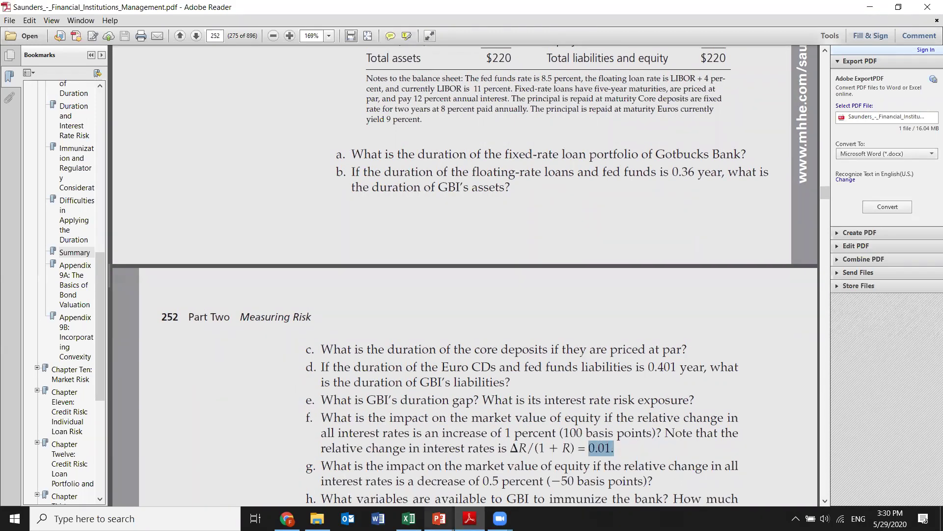
{"action": "mouse_move", "coordinate": [438, 518]}
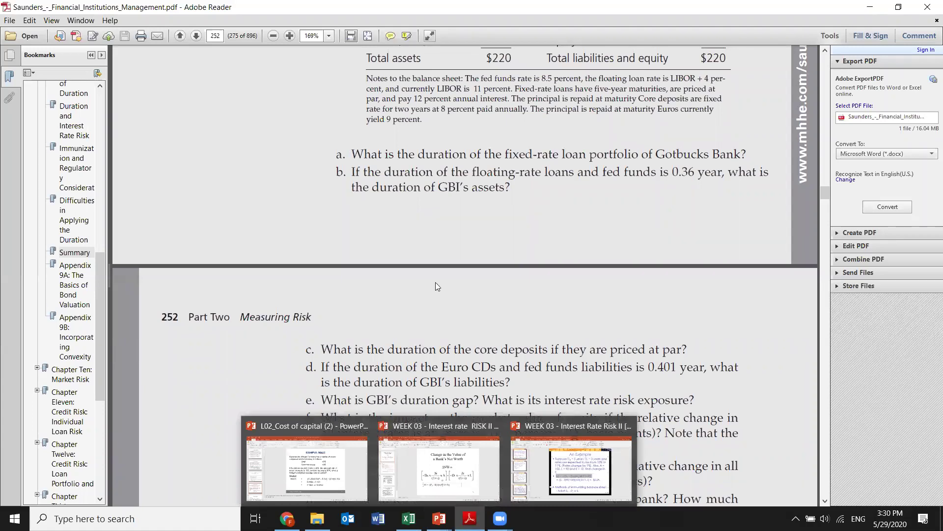
{"action": "mouse_move", "coordinate": [403, 457]}
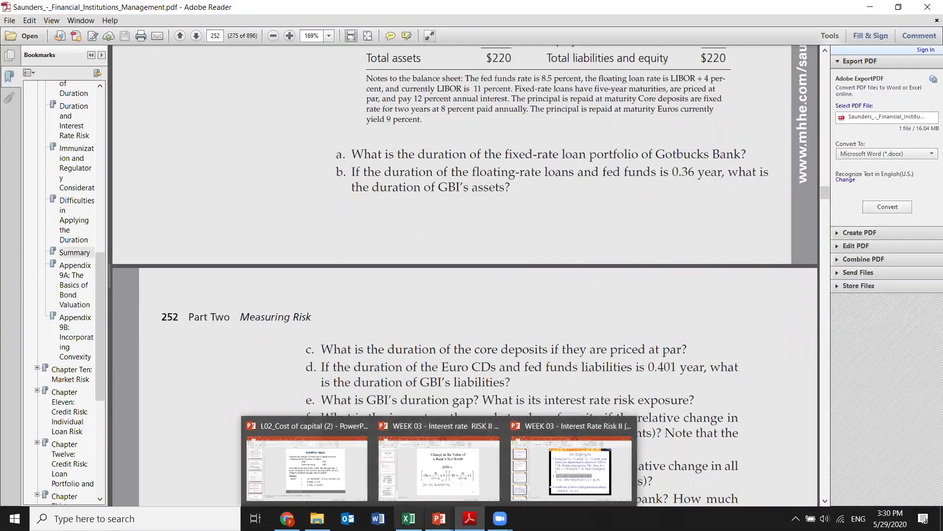
{"action": "left_click", "coordinate": [409, 519]}
Label B36 "change in E" and enter the formula =-E32*220000000*0.01 in C36.
{"action": "left_click", "coordinate": [87, 428]}
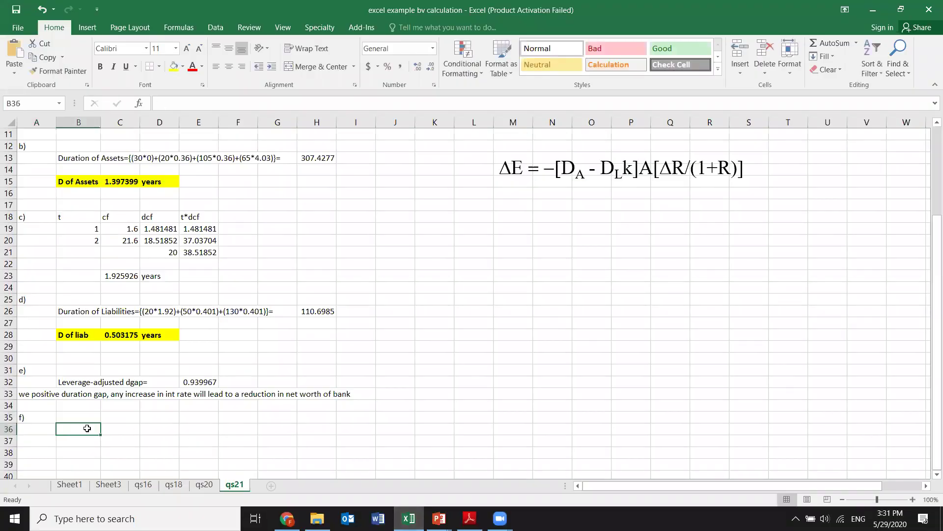
{"action": "type", "text": "change"}
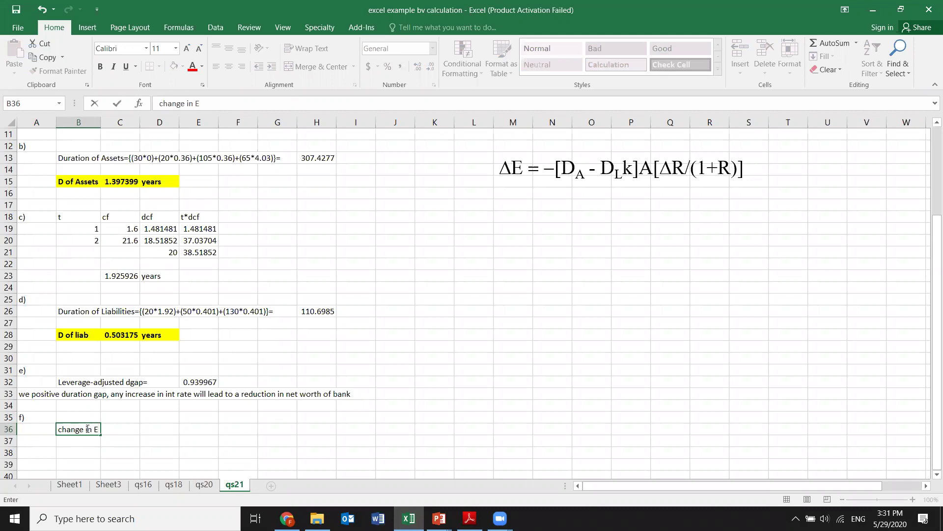
{"action": "type", "text": " in E"}
{"action": "key", "text": "Tab"}
{"action": "type", "text": "=-"}
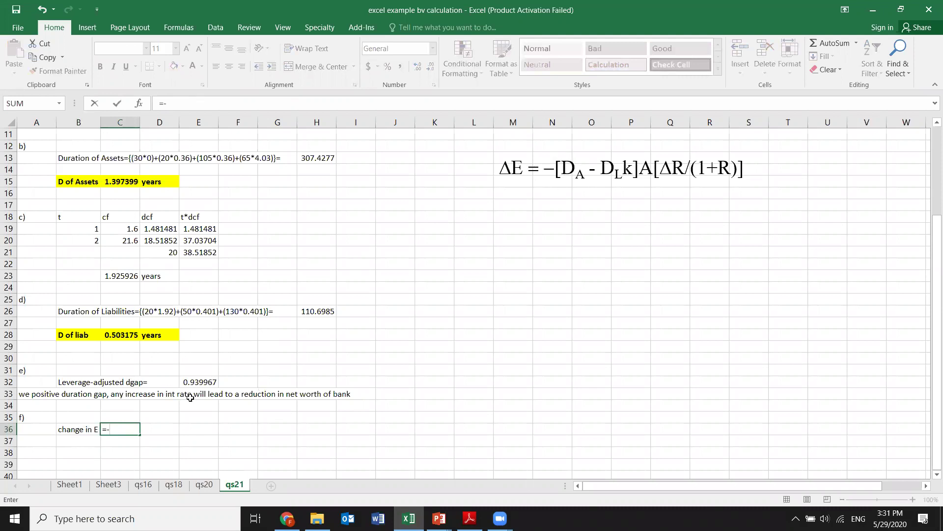
{"action": "left_click", "coordinate": [206, 381]}
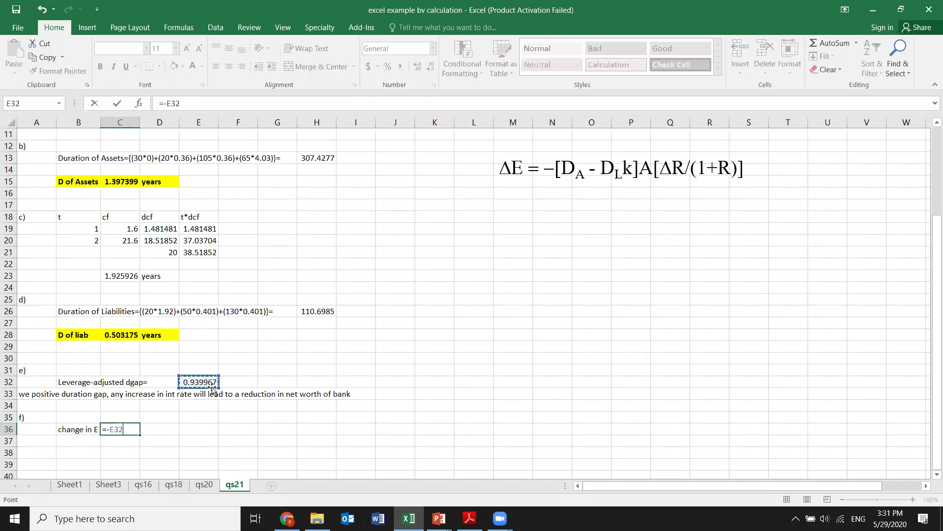
{"action": "type", "text": "*220"}
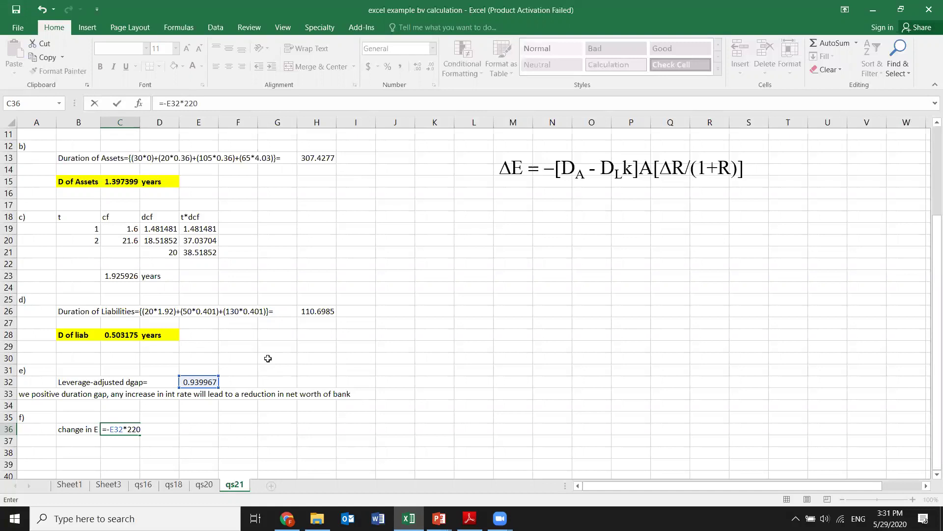
{"action": "type", "text": "000000"}
{"action": "type", "text": "*0.01"}
{"action": "key", "text": "Return"}
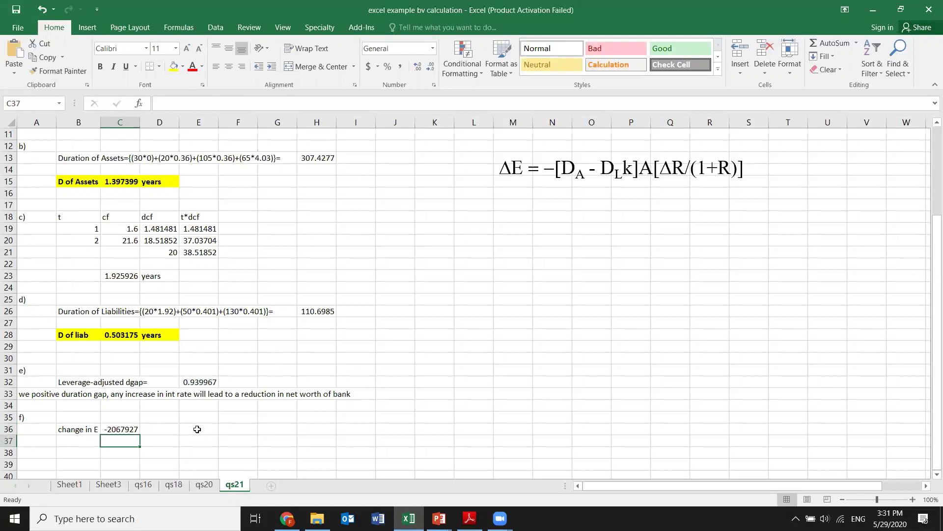
Give the change in E result in B36:C36 a yellow fill and bold text.
{"action": "left_click_drag", "start_coordinate": [127, 430], "coordinate": [79, 429]}
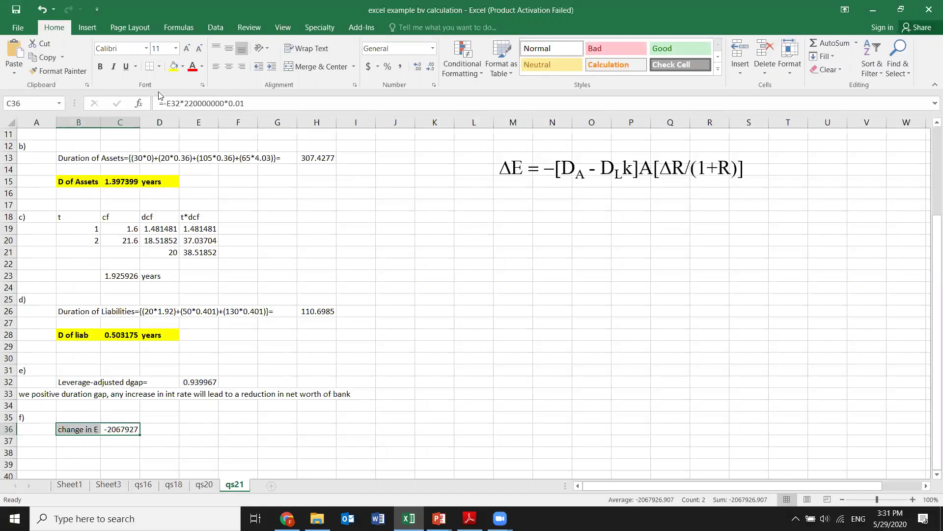
{"action": "left_click", "coordinate": [177, 70]}
{"action": "left_click", "coordinate": [100, 66]}
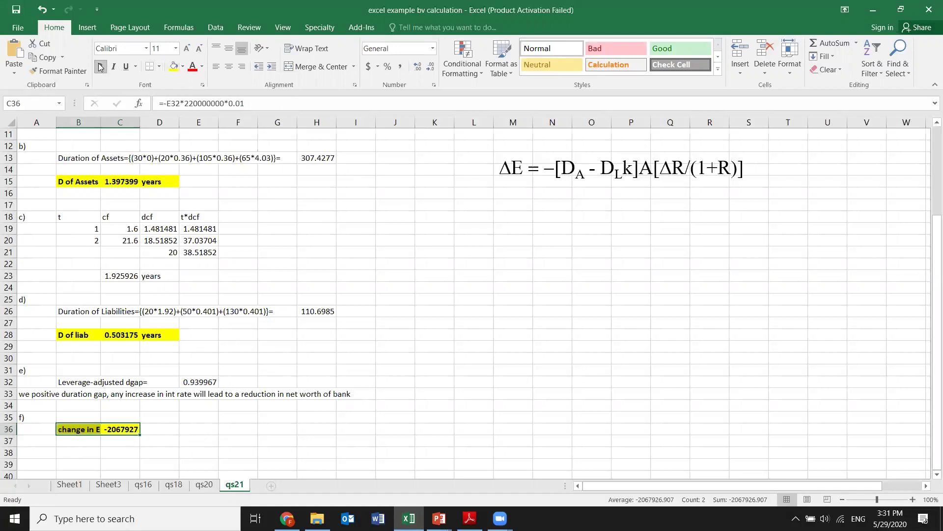
Apply the dollar Accounting number format to B36:C36 and widen column B to fit the "change in E" label.
{"action": "left_click", "coordinate": [369, 67]}
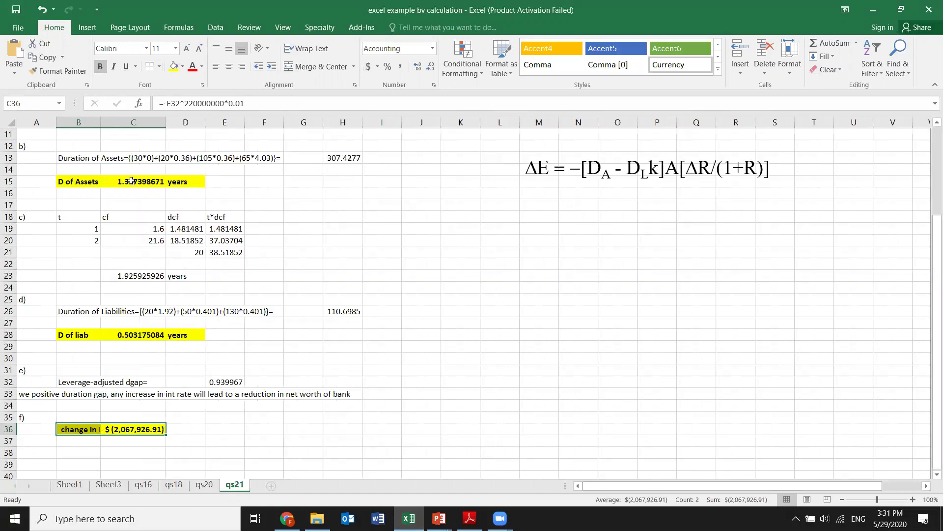
{"action": "left_click_drag", "start_coordinate": [100, 122], "coordinate": [123, 122]}
{"action": "left_click", "coordinate": [136, 441]}
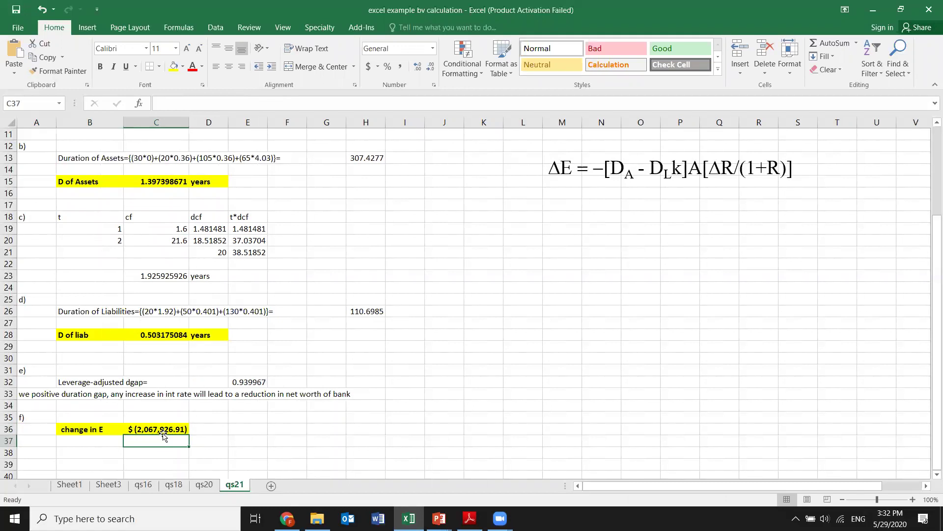
Review the change in E formula in C36 without changing it.
{"action": "left_click", "coordinate": [44, 454]}
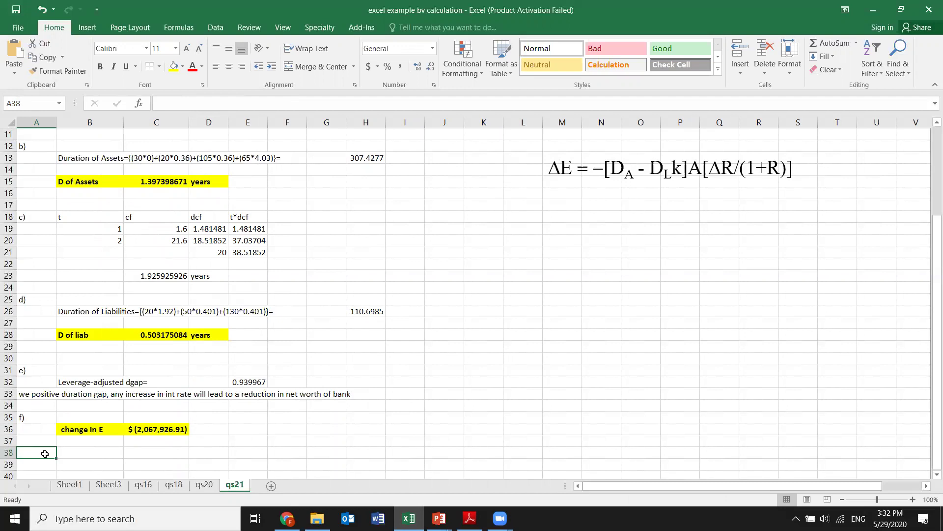
{"action": "double_click", "coordinate": [149, 429]}
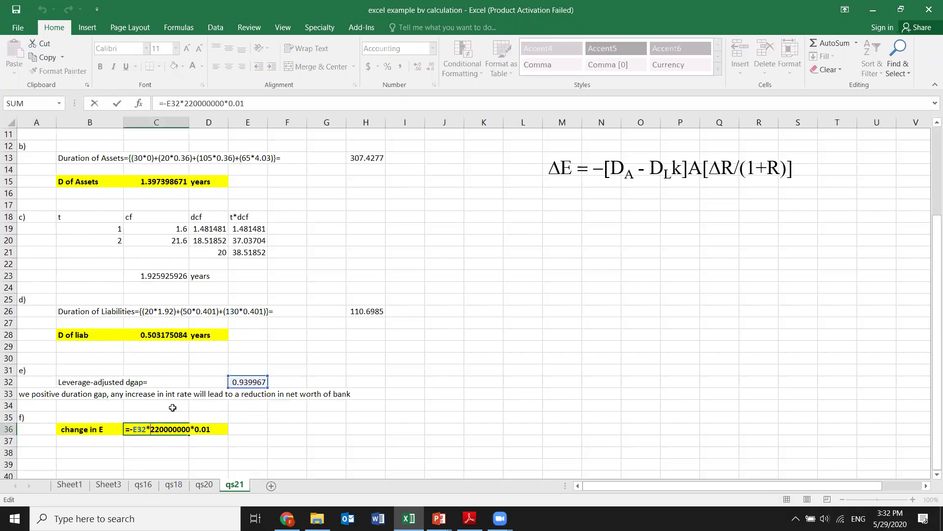
{"action": "key", "text": "Return"}
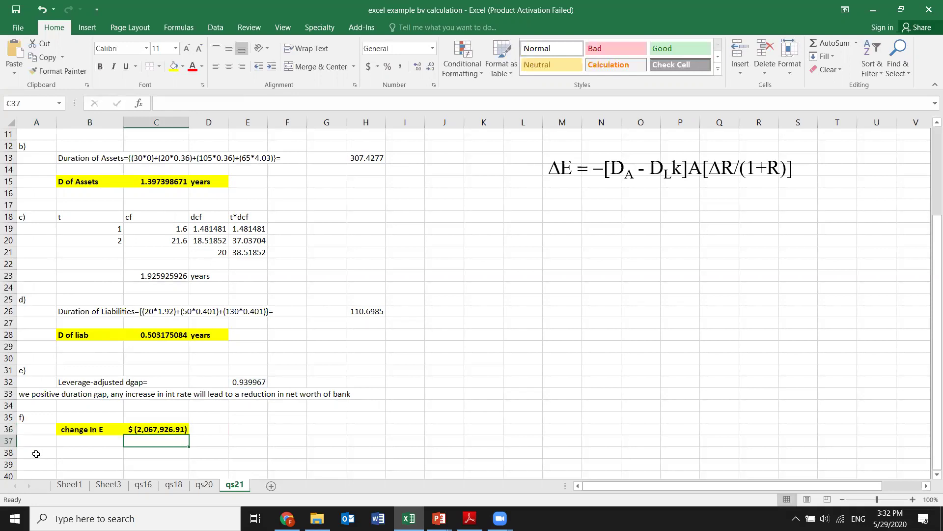
Read part g of the question in Adobe Reader, and return to the Excel workbook.
{"action": "left_click", "coordinate": [36, 453]}
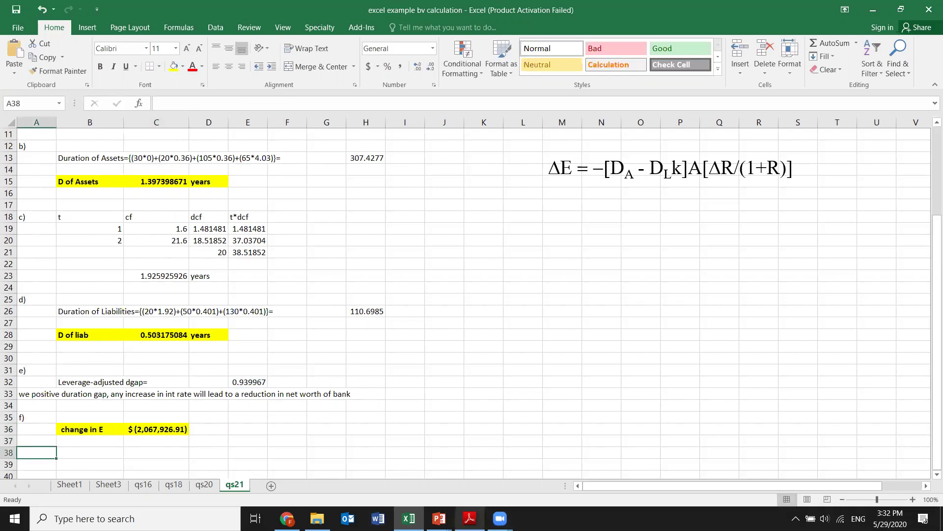
{"action": "left_click", "coordinate": [469, 519]}
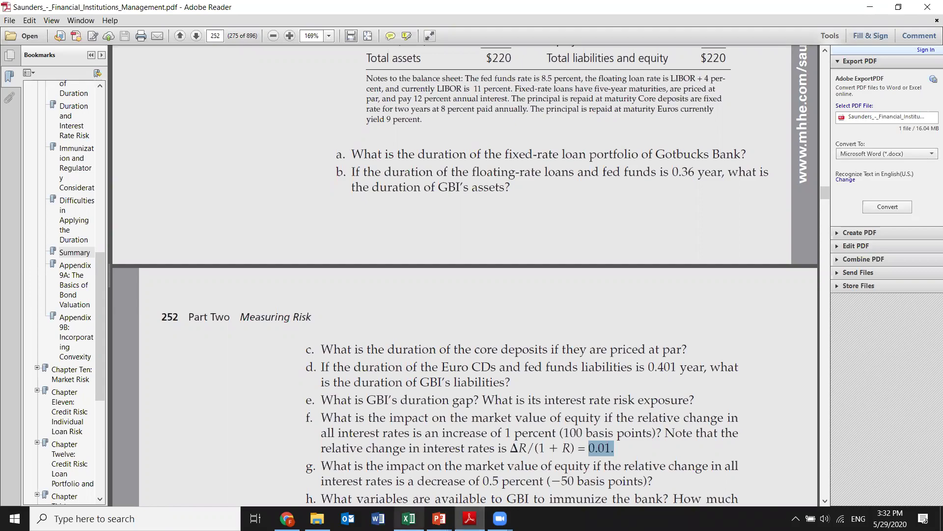
{"action": "left_click", "coordinate": [409, 519]}
Copy the formatted change in E label and formula from B36:C36 to B39:C39.
{"action": "left_click", "coordinate": [55, 417]}
{"action": "left_click_drag", "start_coordinate": [61, 428], "coordinate": [133, 431]}
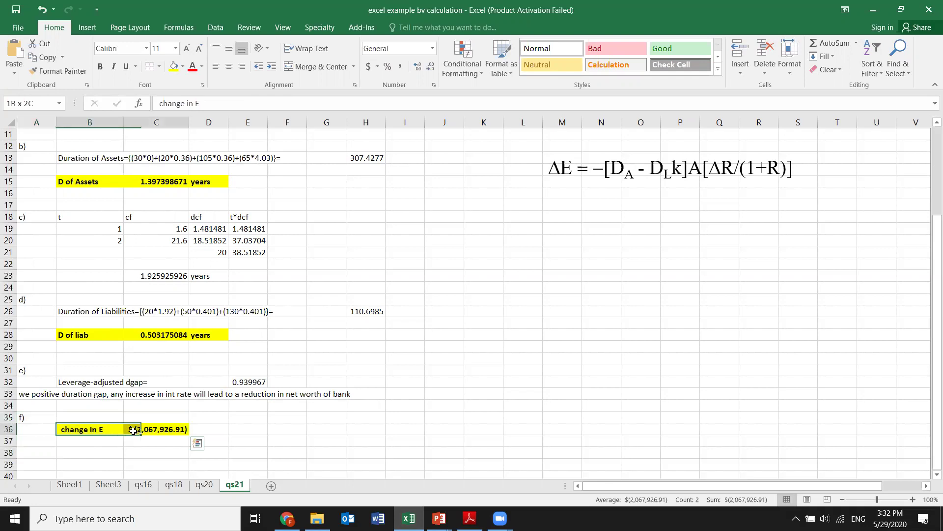
{"action": "key", "text": "ctrl+c"}
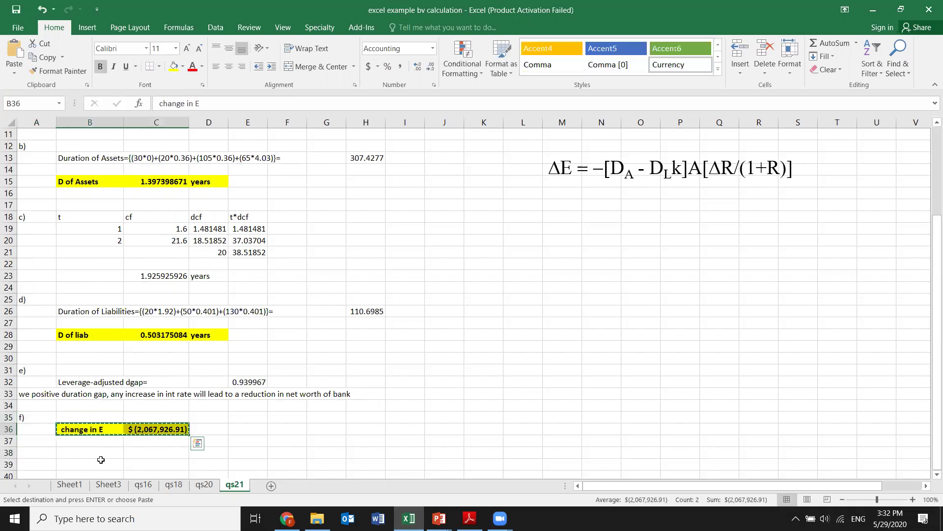
{"action": "left_click", "coordinate": [101, 459]}
{"action": "key", "text": "ctrl+v"}
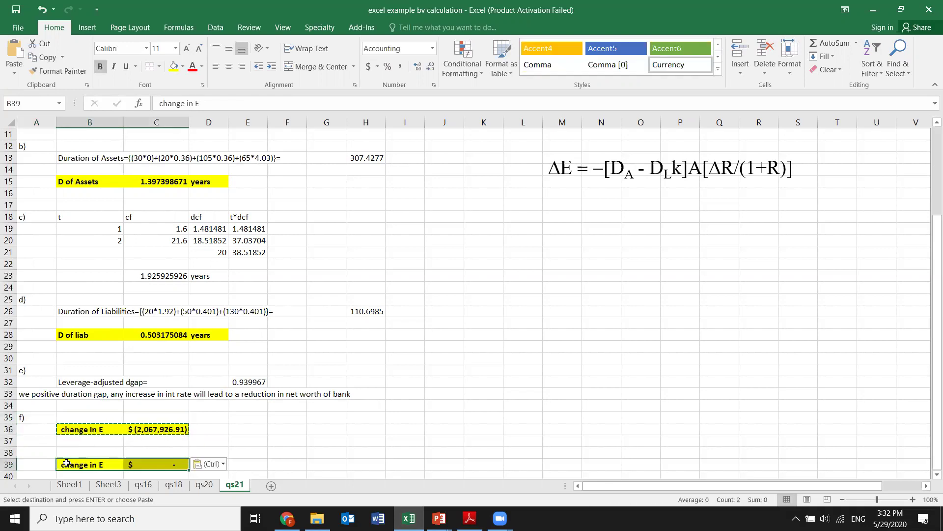
Label cell A39 as part "g)".
{"action": "left_click", "coordinate": [34, 462]}
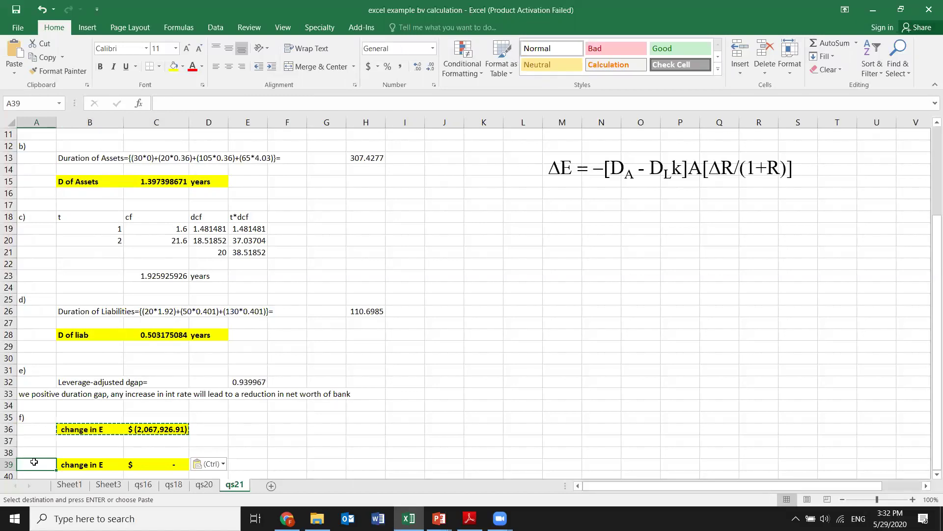
{"action": "key", "text": "Escape"}
{"action": "type", "text": "g"}
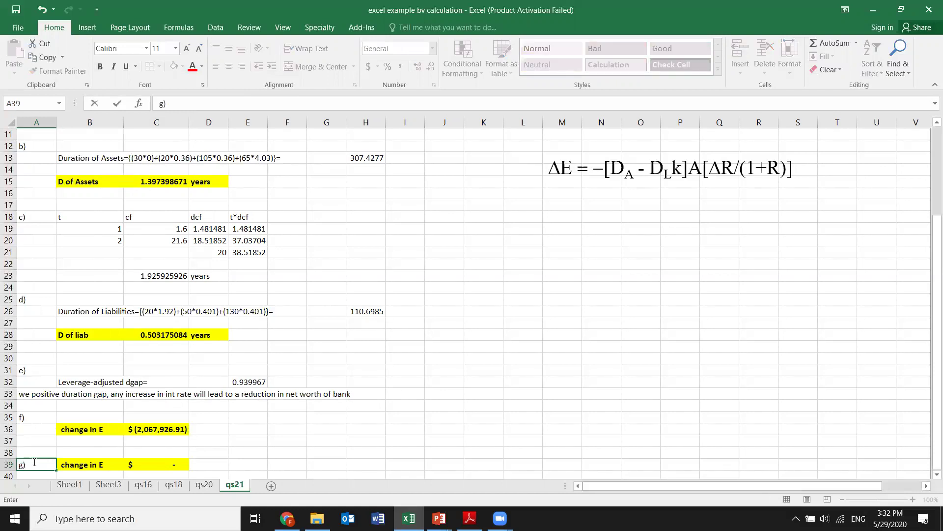
Correct the change in E formula in C39 to =-E32*220000000*-0.005, pointing it at the leverage-adjusted duration gap.
{"action": "double_click", "coordinate": [147, 464]}
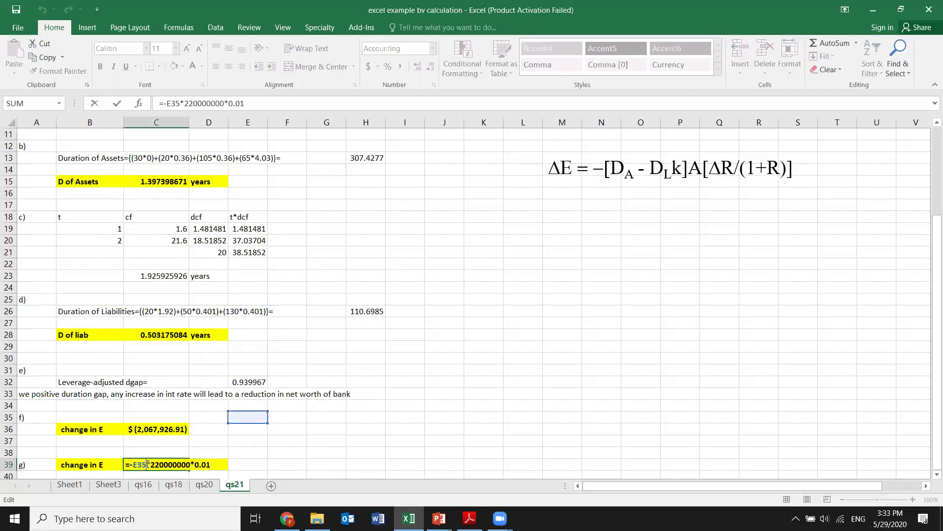
{"action": "double_click", "coordinate": [135, 464]}
{"action": "left_click", "coordinate": [214, 464]}
{"action": "key", "text": "BackSpace"}
{"action": "type", "text": "05"}
{"action": "left_click", "coordinate": [194, 463]}
{"action": "type", "text": "-"}
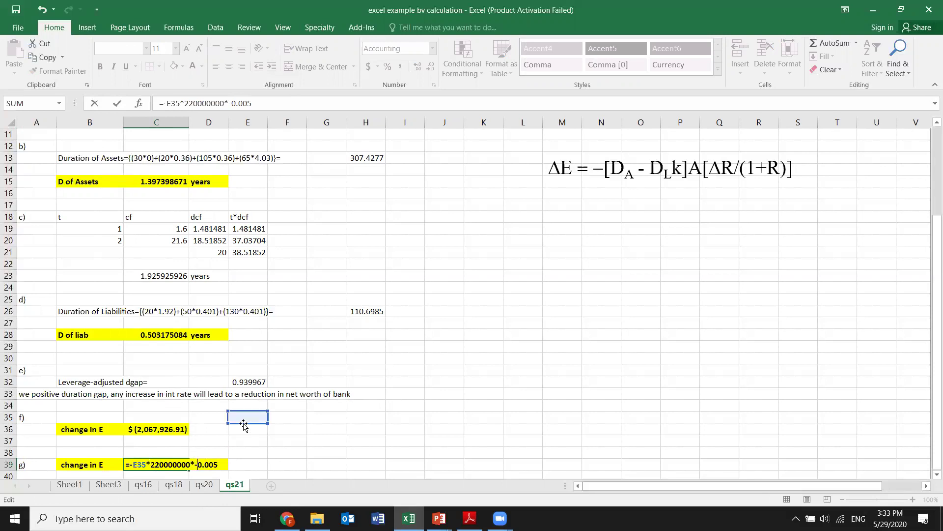
{"action": "left_click_drag", "start_coordinate": [247, 412], "coordinate": [246, 383]}
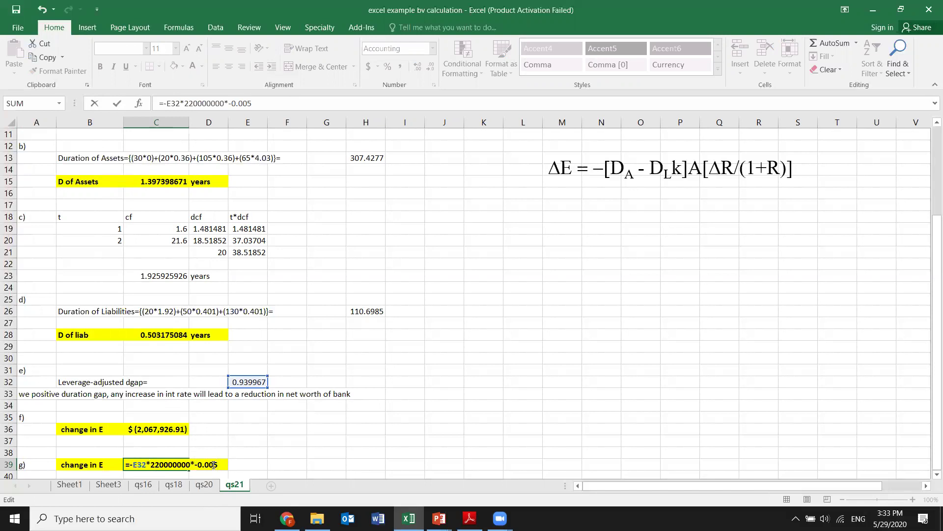
{"action": "key", "text": "Return"}
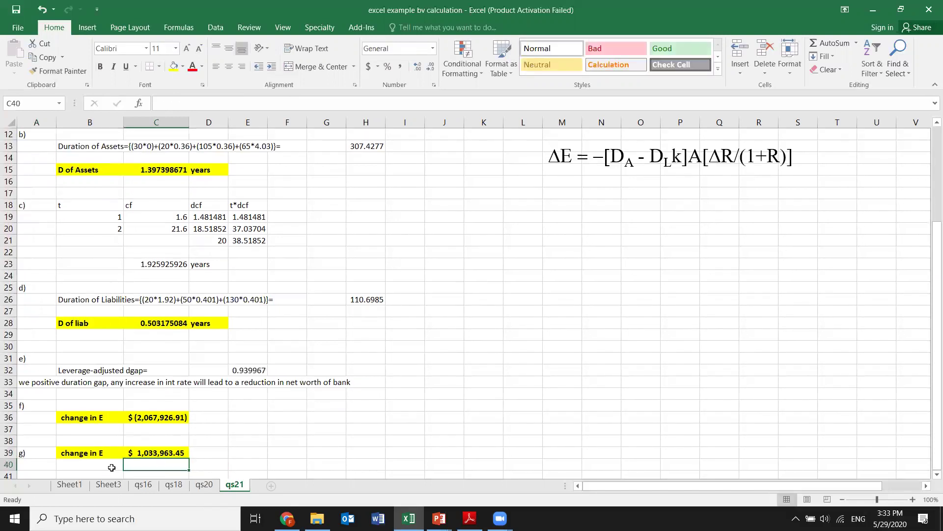
Read part h of the question in Adobe Reader, and return to the Excel workbook.
{"action": "left_click", "coordinate": [137, 457]}
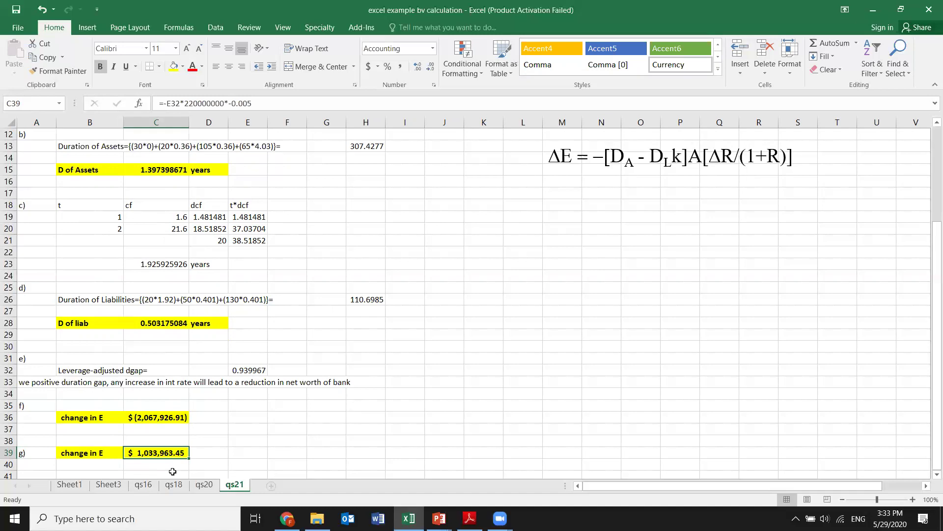
{"action": "left_click", "coordinate": [936, 474]}
{"action": "scroll", "coordinate": [929, 474], "scroll_direction": "down", "scroll_amount": 3}
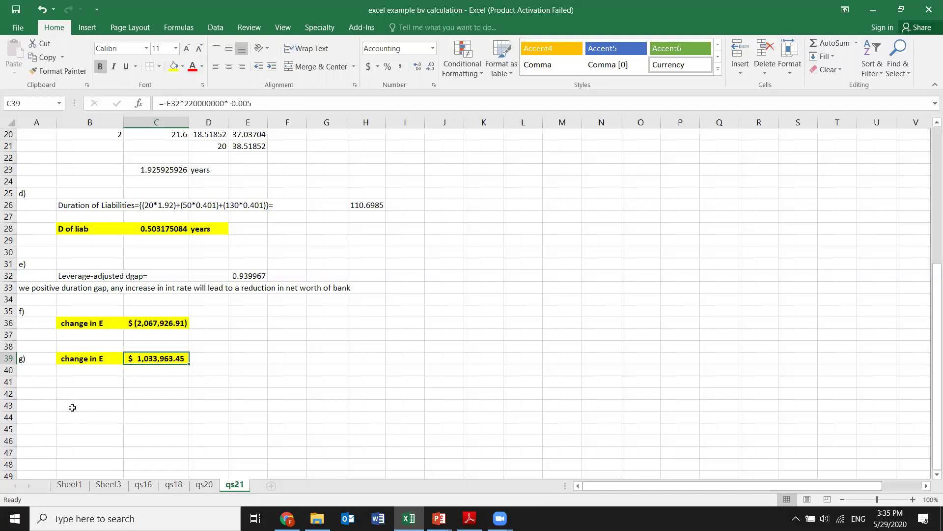
{"action": "scroll", "coordinate": [929, 120], "scroll_direction": "up", "scroll_amount": 3}
{"action": "scroll", "coordinate": [929, 124], "scroll_direction": "up", "scroll_amount": 1}
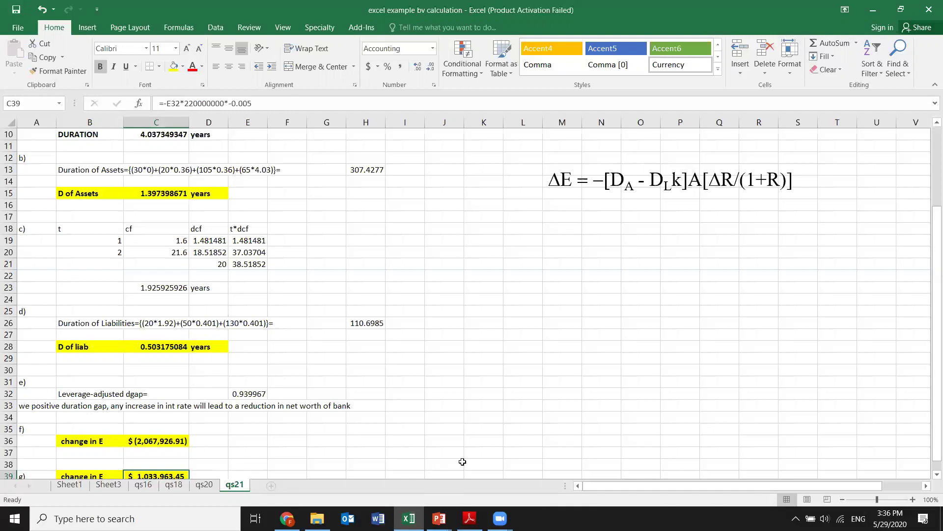
{"action": "scroll", "coordinate": [929, 476], "scroll_direction": "down", "scroll_amount": 1}
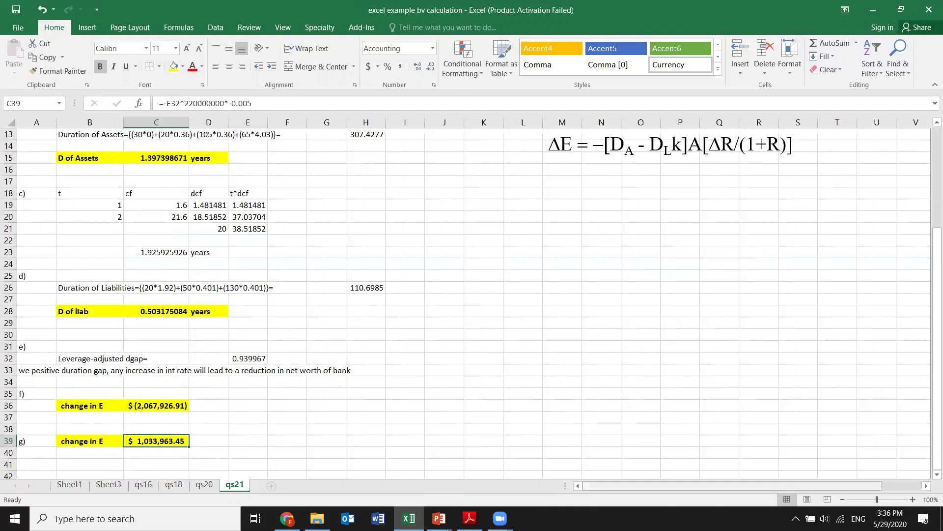
{"action": "left_click", "coordinate": [470, 518]}
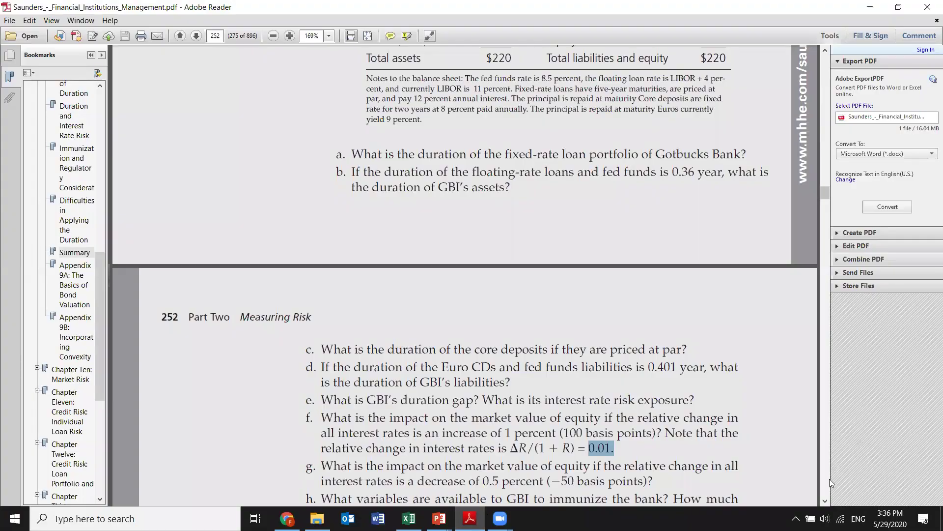
{"action": "left_click", "coordinate": [824, 501]}
{"action": "left_click", "coordinate": [824, 501]}
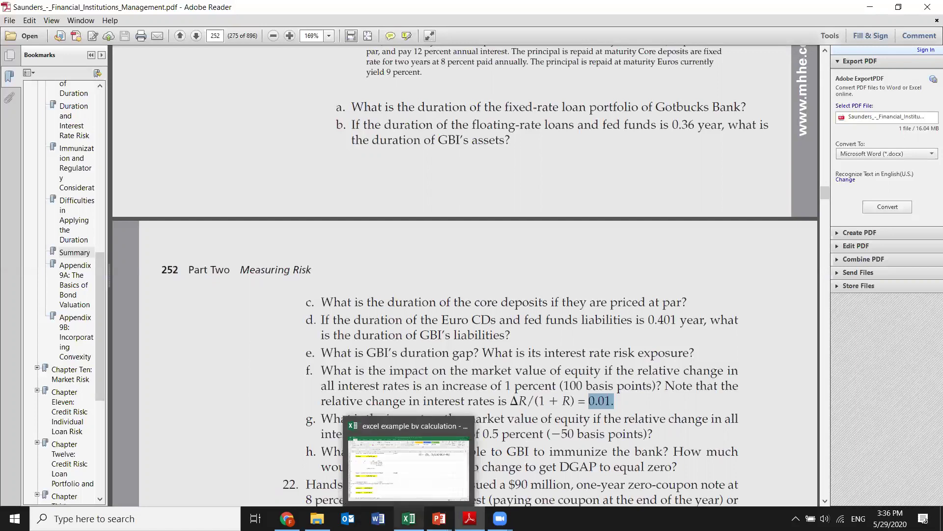
{"action": "left_click", "coordinate": [409, 518]}
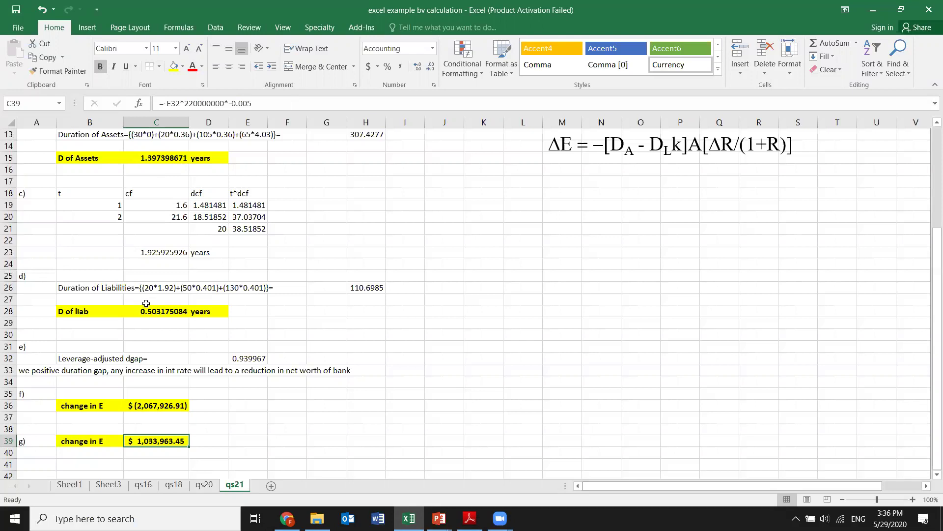
Check the duration gap formula in E32, and write the zero-gap condition 0=Da-DL*k in I30 and Da=DL*k in I31.
{"action": "double_click", "coordinate": [237, 358]}
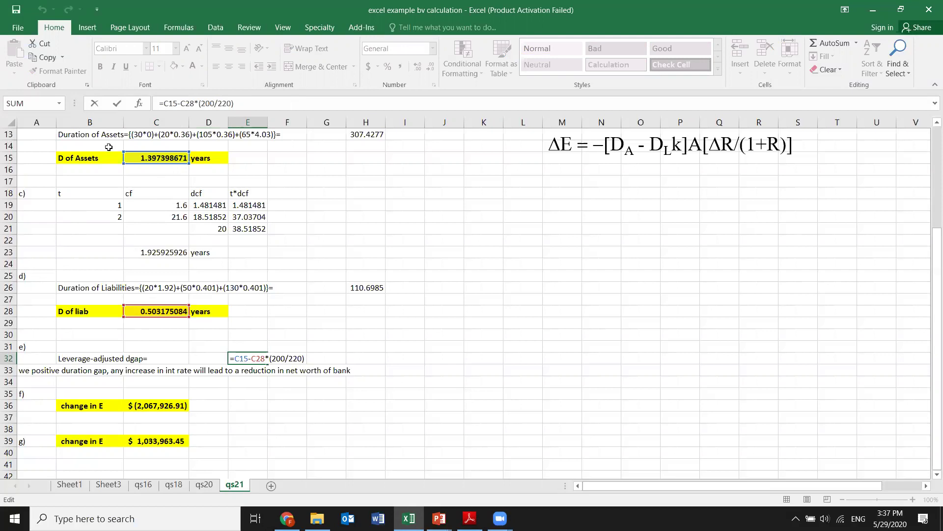
{"action": "left_click", "coordinate": [413, 336]}
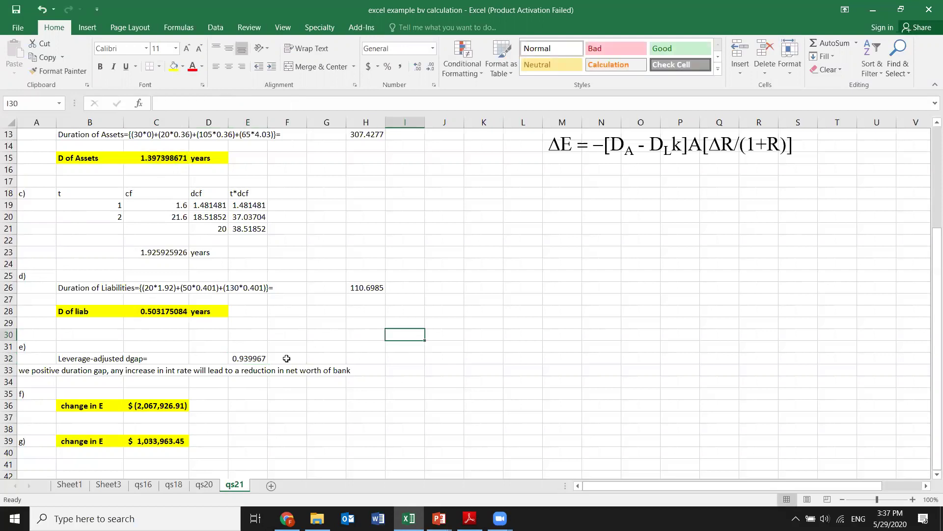
{"action": "type", "text": "1"}
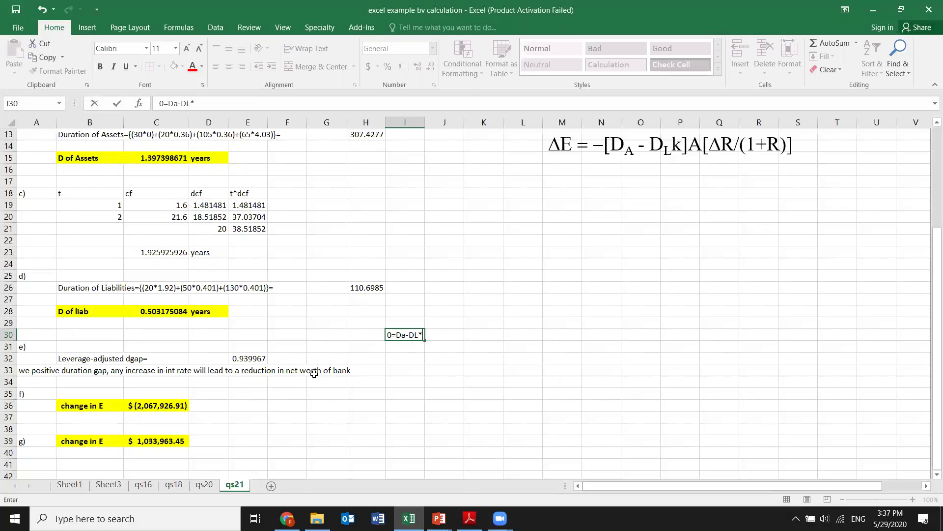
{"action": "key", "text": "Return"}
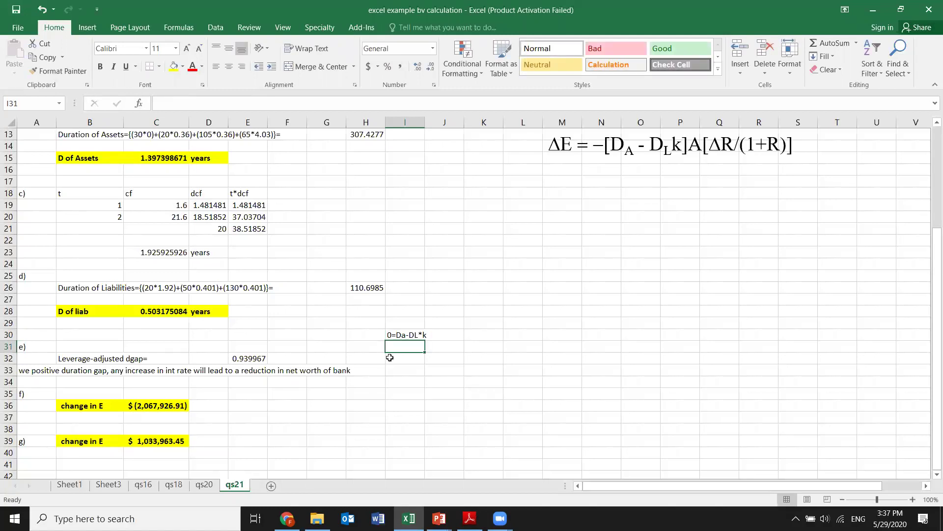
{"action": "type", "text": "Da=DL*k"}
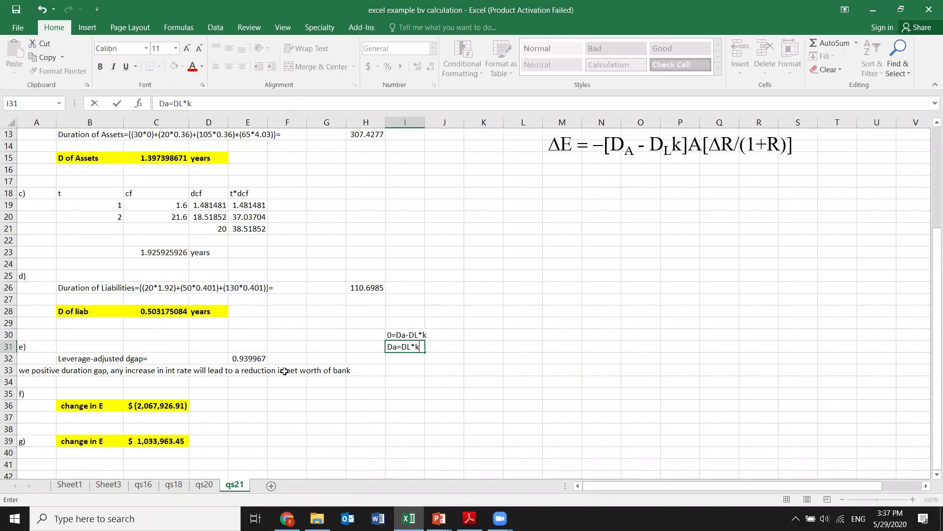
{"action": "left_click", "coordinate": [406, 358]}
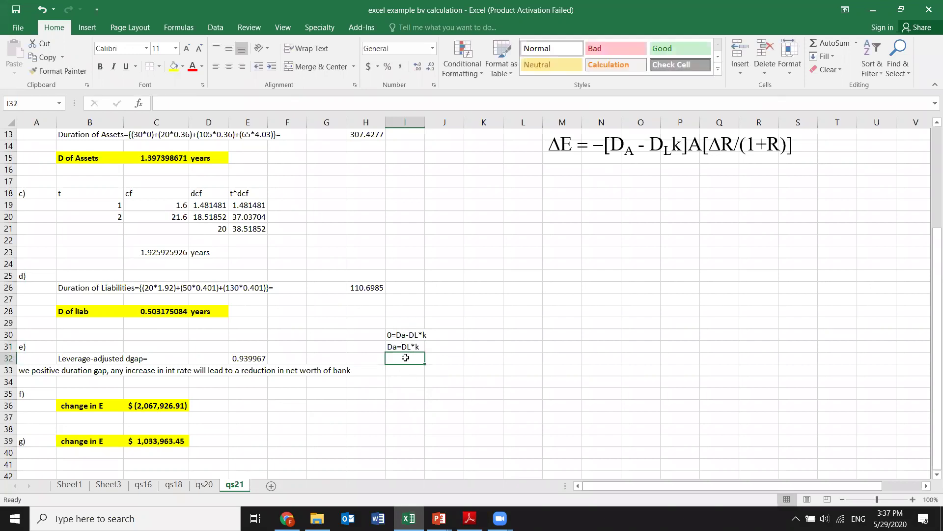
Calculate the required asset duration in J31 with the formula =C28*200/220.
{"action": "left_click", "coordinate": [443, 347]}
{"action": "type", "text": "="}
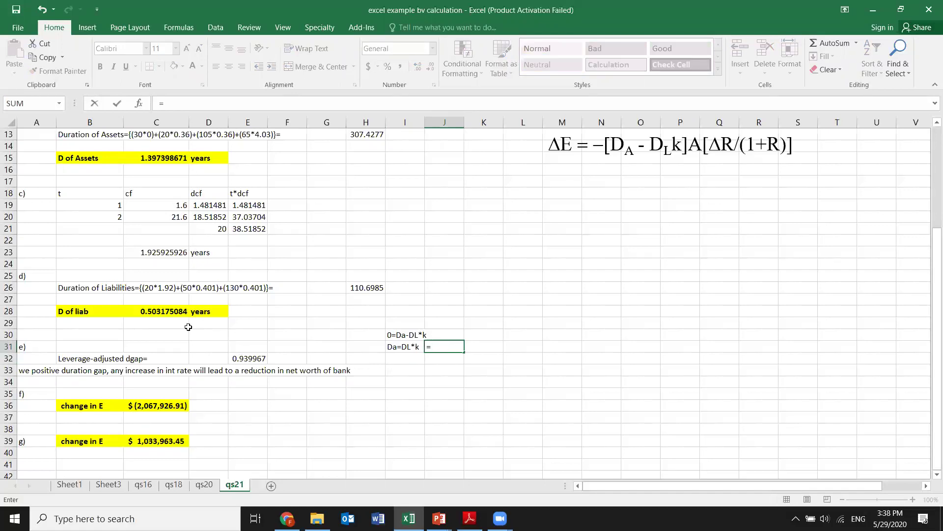
{"action": "left_click", "coordinate": [174, 311]}
{"action": "type", "text": "*"}
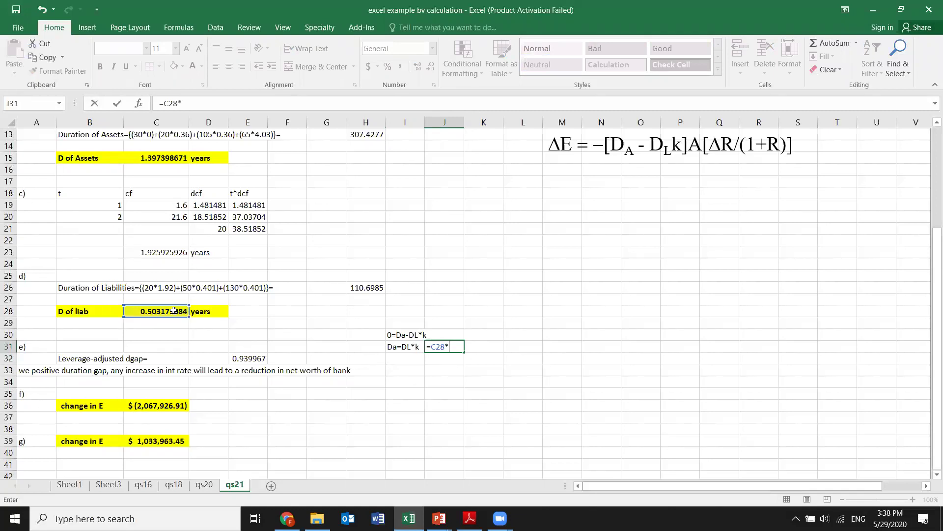
{"action": "type", "text": "200/220"}
{"action": "key", "text": "Return"}
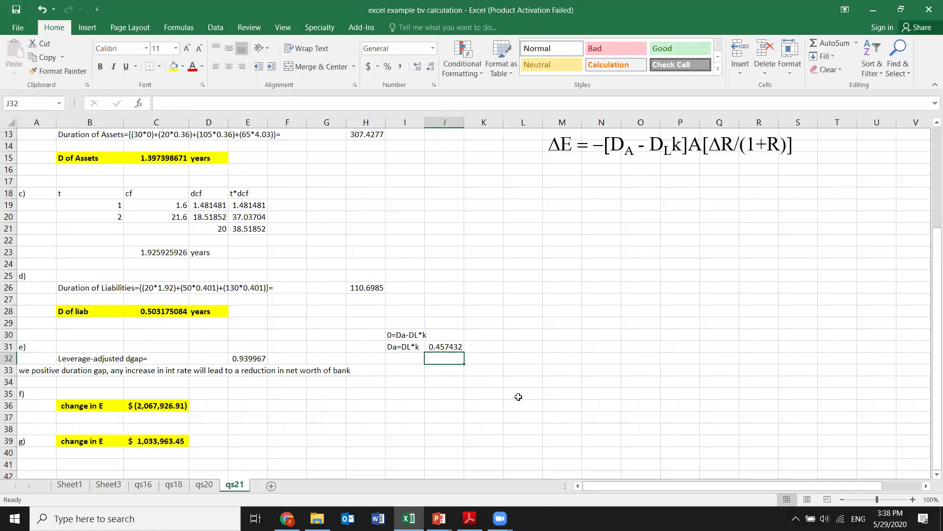
{"action": "left_click", "coordinate": [410, 358]}
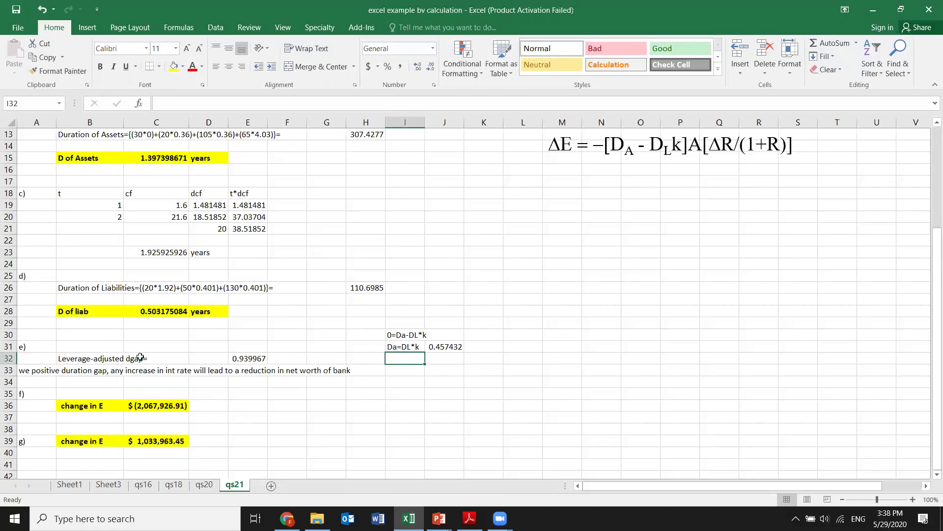
{"action": "left_click_drag", "start_coordinate": [106, 360], "coordinate": [130, 357]}
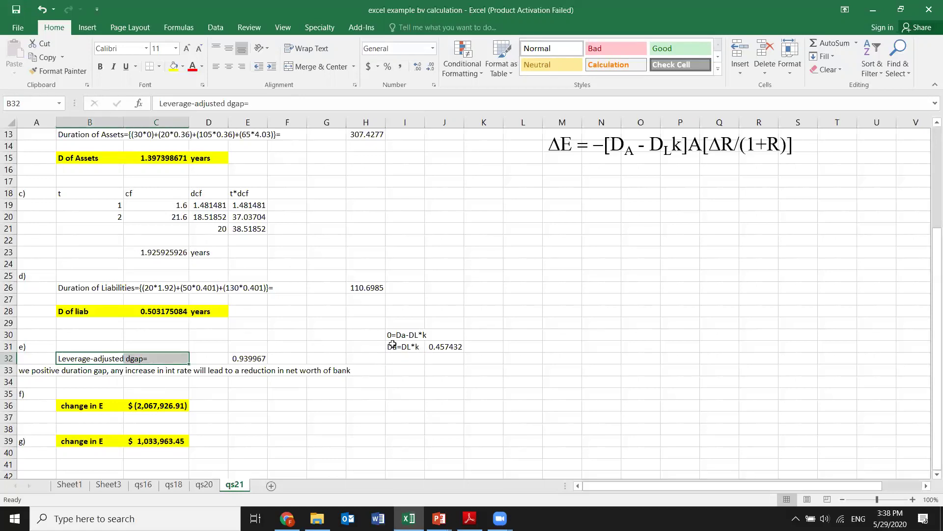
{"action": "left_click_drag", "start_coordinate": [405, 337], "coordinate": [437, 344]}
{"action": "key", "text": "ctrl+c"}
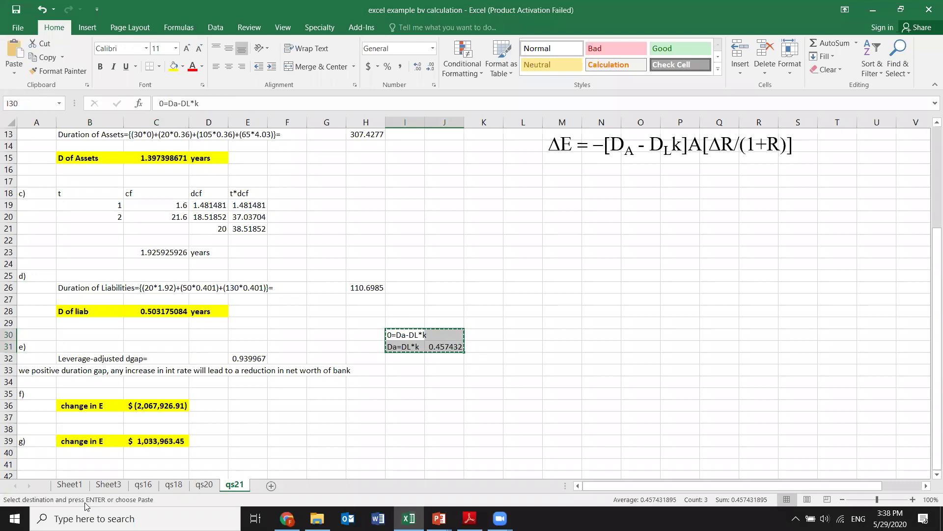
{"action": "left_click", "coordinate": [77, 469]}
Label cell A42 as part "h)".
{"action": "left_click", "coordinate": [42, 473]}
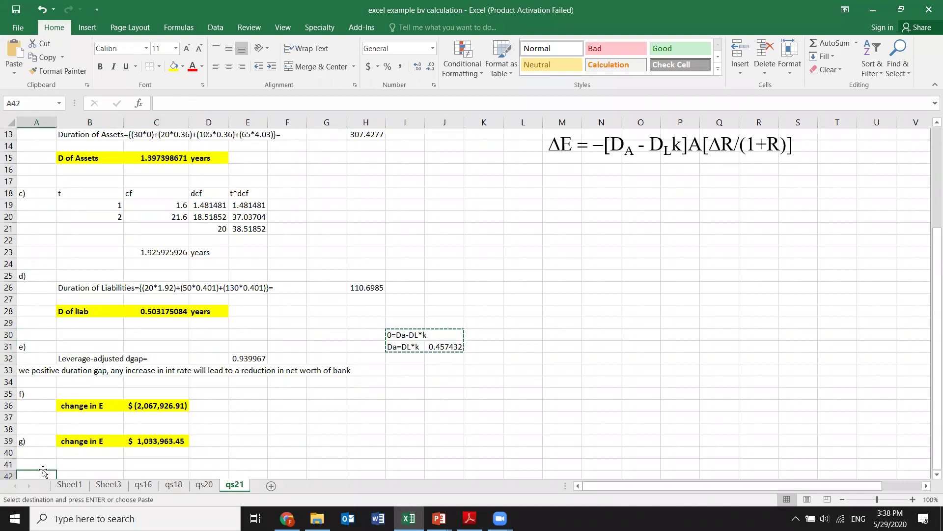
{"action": "type", "text": "h"}
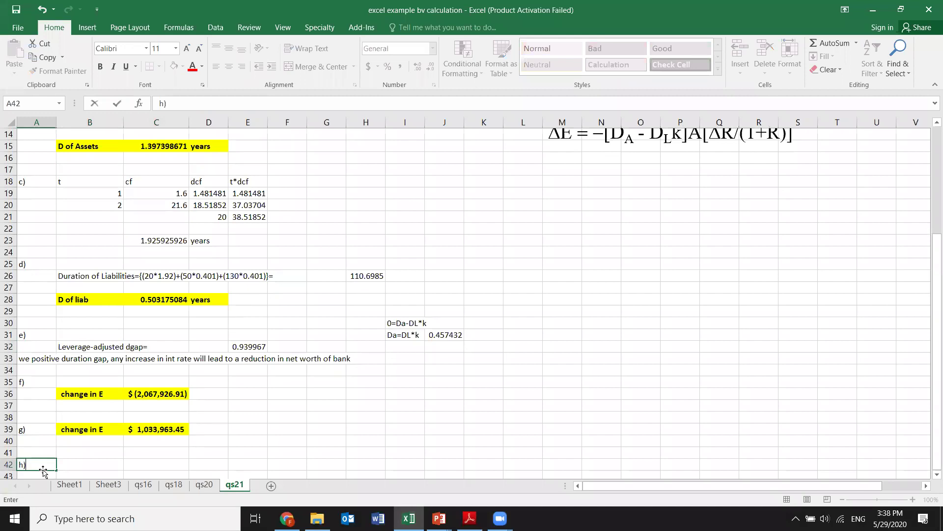
{"action": "type", "text": ")"}
{"action": "left_click", "coordinate": [75, 464]}
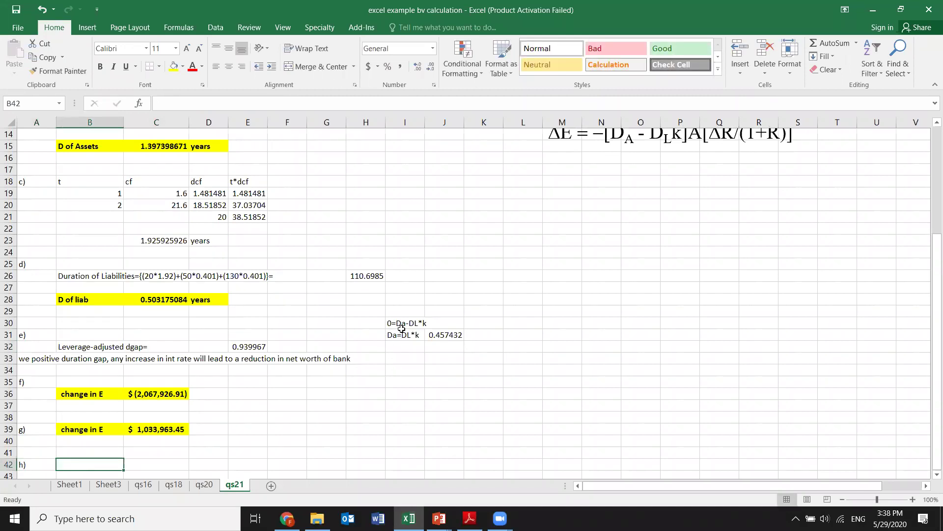
Move the zero-gap equations and the required asset duration from I30:J31 to B43:C44, below the h) label.
{"action": "left_click_drag", "start_coordinate": [402, 332], "coordinate": [407, 322]}
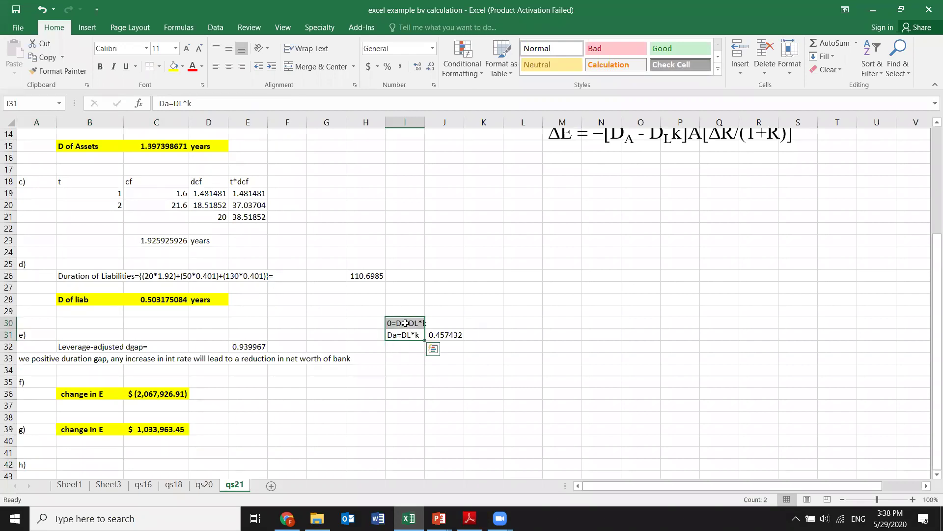
{"action": "left_click", "coordinate": [405, 322]}
{"action": "left_click", "coordinate": [429, 333], "text": "shift"}
{"action": "left_click_drag", "start_coordinate": [427, 341], "coordinate": [91, 318]}
Enter the label "Lev adj dgap" in B46.
{"action": "left_click", "coordinate": [97, 345]}
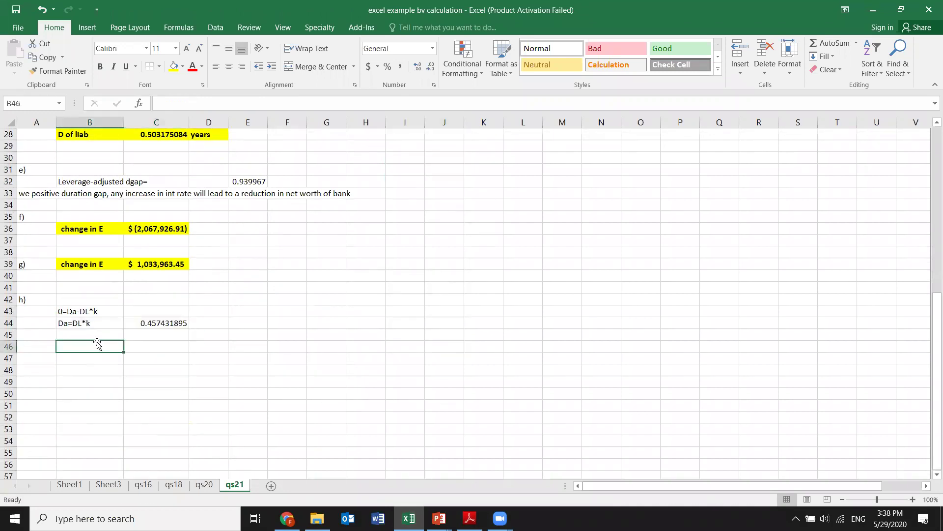
{"action": "type", "text": "A"}
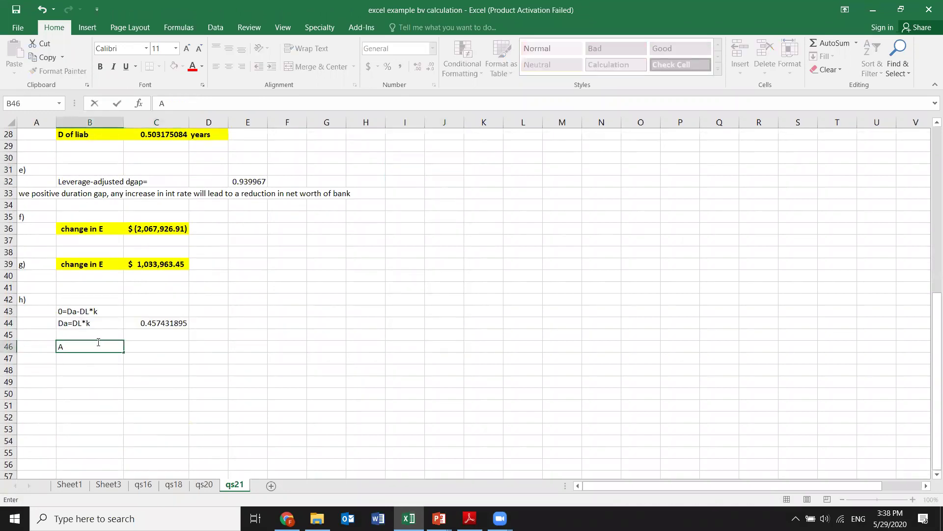
{"action": "key", "text": "BackSpace"}
{"action": "type", "text": "Lev adj dgap"}
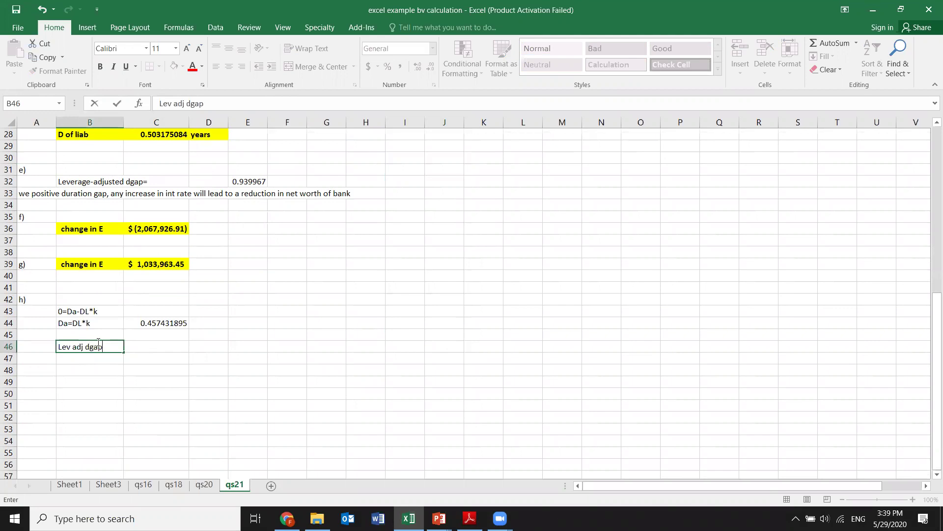
Calculate the leverage-adjusted duration gap in C46 with the formula =C44-C28*200/220.
{"action": "left_click", "coordinate": [157, 347]}
{"action": "type", "text": "="}
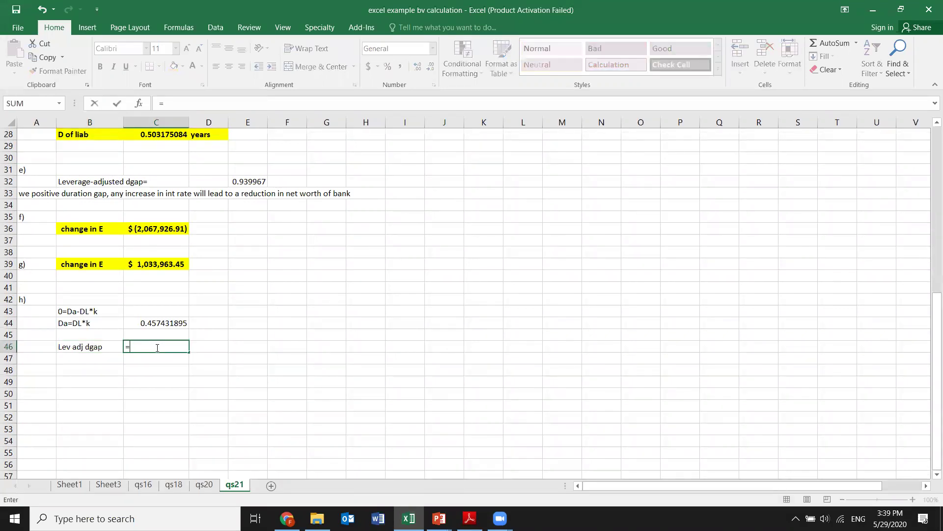
{"action": "left_click", "coordinate": [158, 322]}
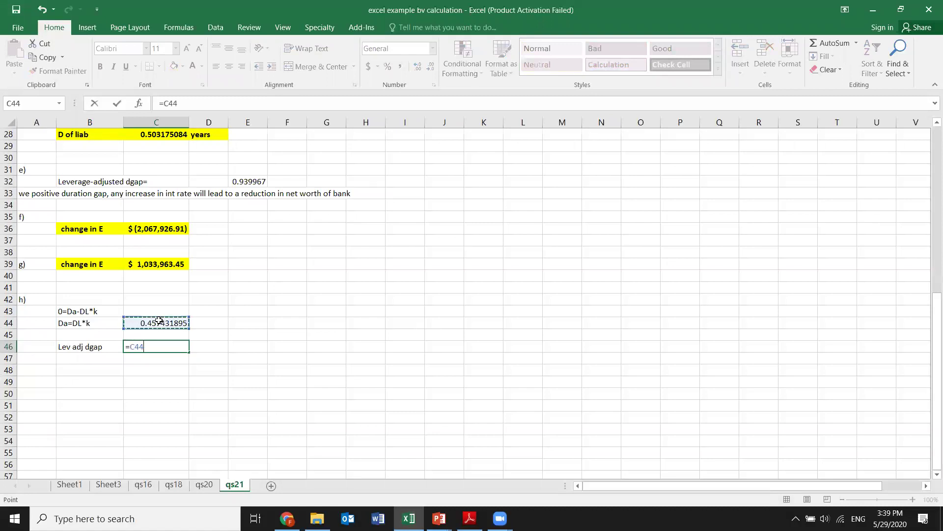
{"action": "type", "text": "-"}
{"action": "left_click", "coordinate": [165, 134]}
{"action": "type", "text": "*200/220"}
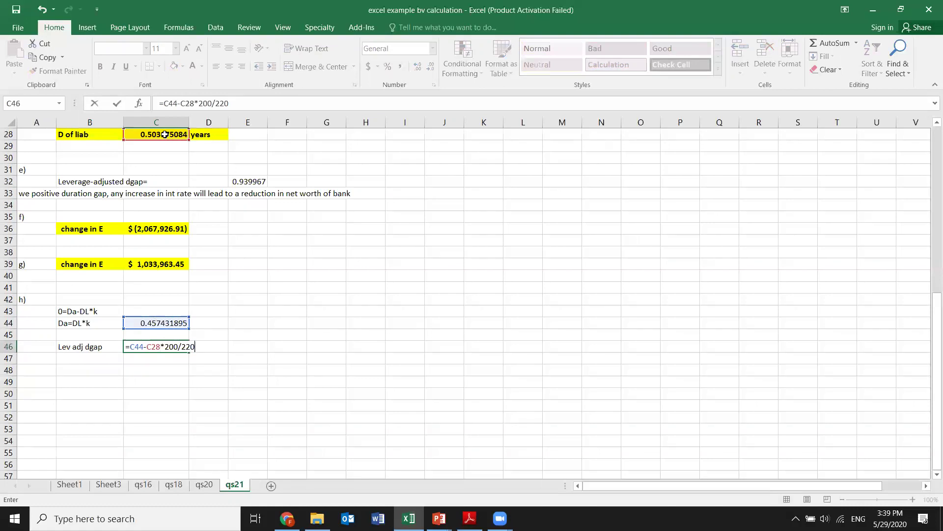
{"action": "key", "text": "Return"}
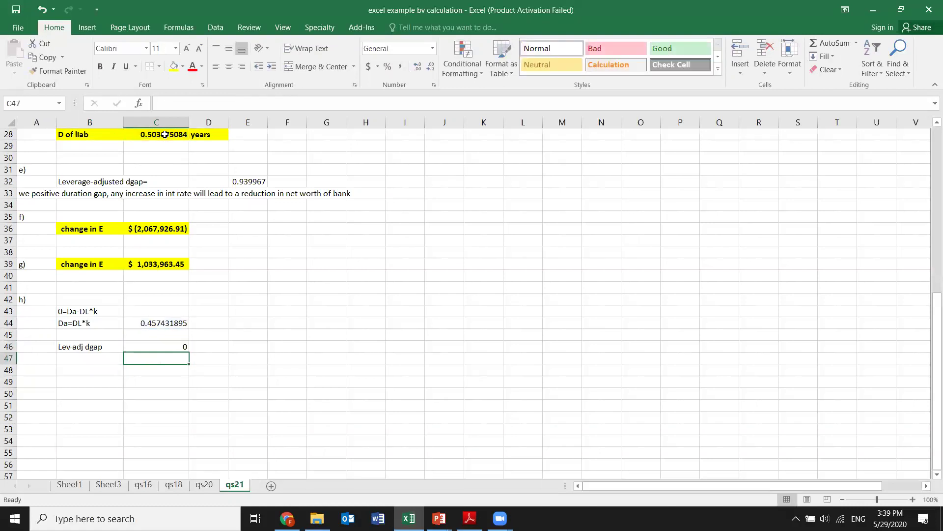
Enter the unit "years" in D46 and format B46:D46 in bold with a yellow fill.
{"action": "left_click", "coordinate": [209, 344]}
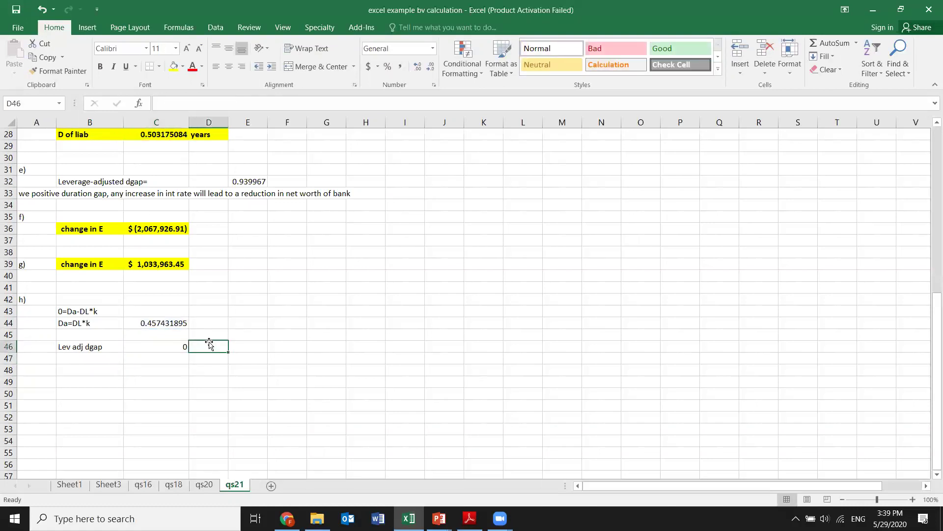
{"action": "type", "text": "years"}
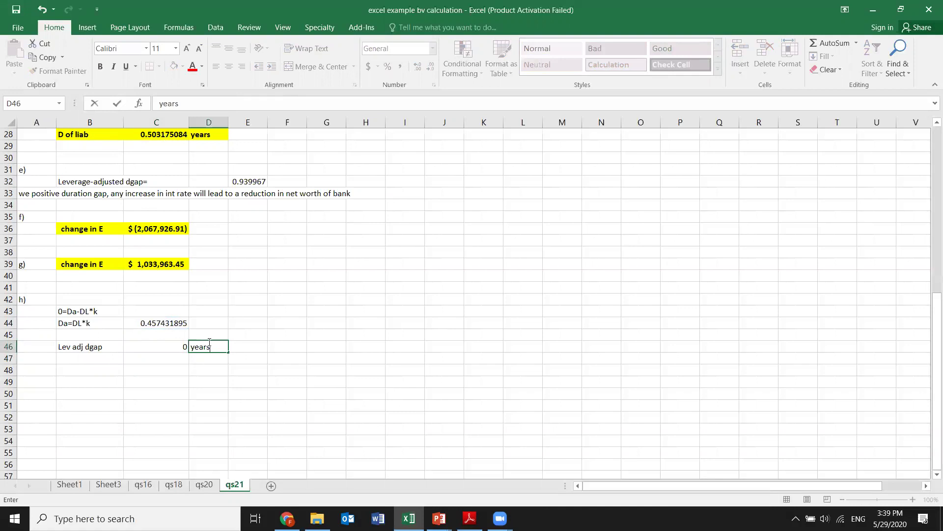
{"action": "key", "text": "Return"}
{"action": "left_click_drag", "start_coordinate": [60, 350], "coordinate": [214, 349]}
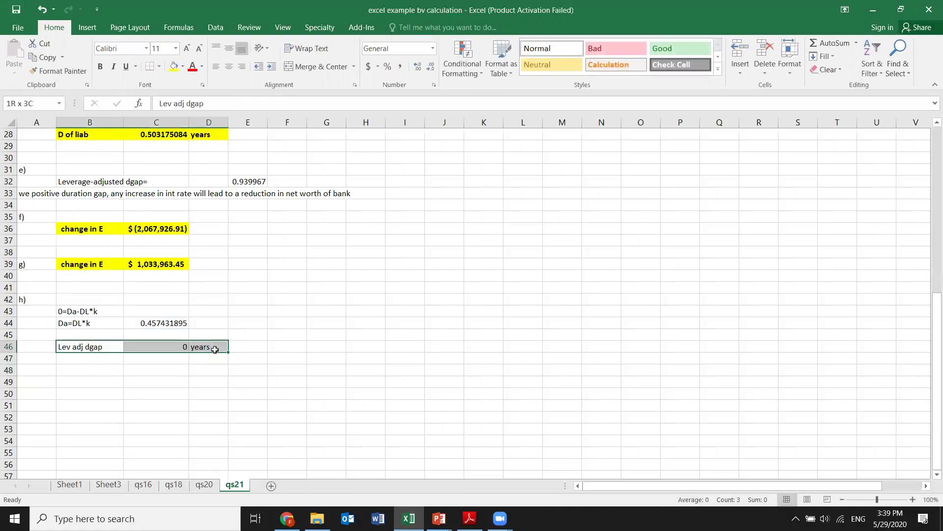
{"action": "left_click", "coordinate": [175, 67]}
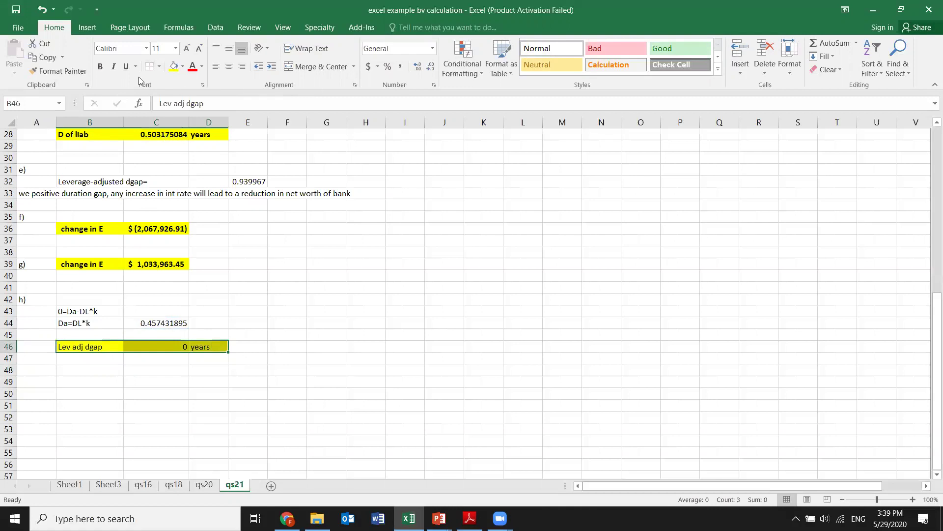
{"action": "left_click", "coordinate": [100, 66]}
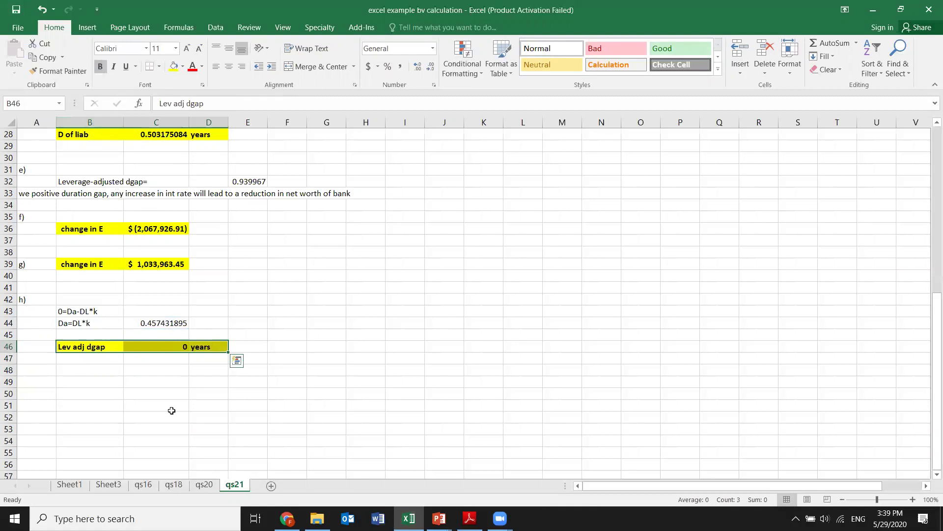
{"action": "left_click", "coordinate": [140, 385]}
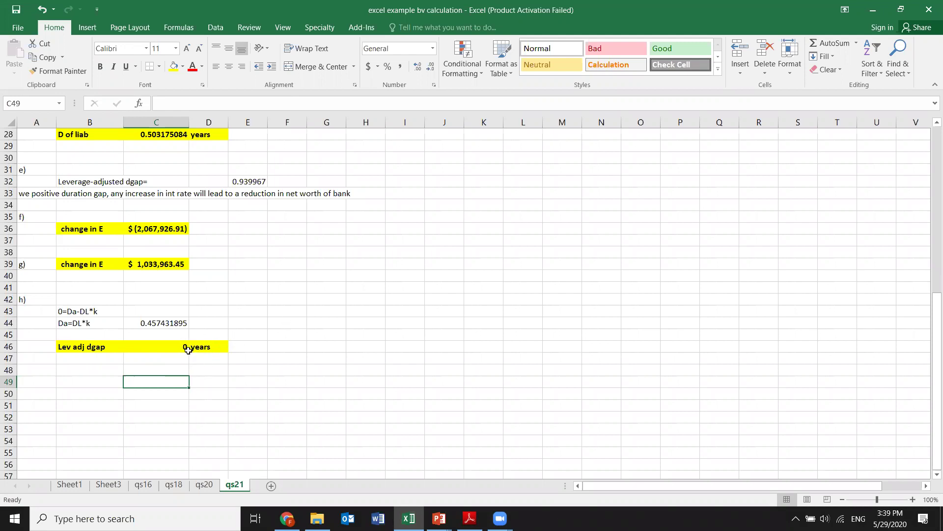
Review the qs21 solution, from the change-in-equity formula and duration calculations down to the part h result.
{"action": "left_click_drag", "start_coordinate": [931, 291], "coordinate": [931, 174]}
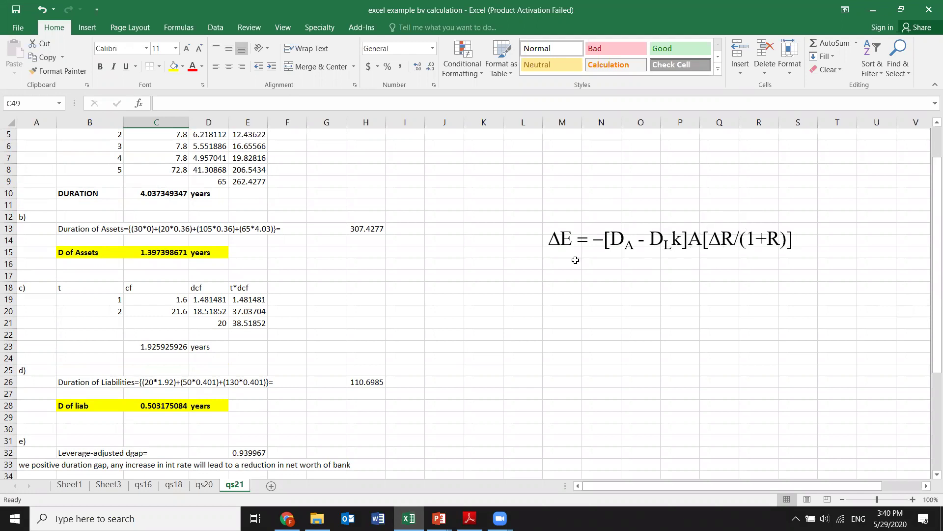
{"action": "left_click_drag", "start_coordinate": [931, 218], "coordinate": [931, 418]}
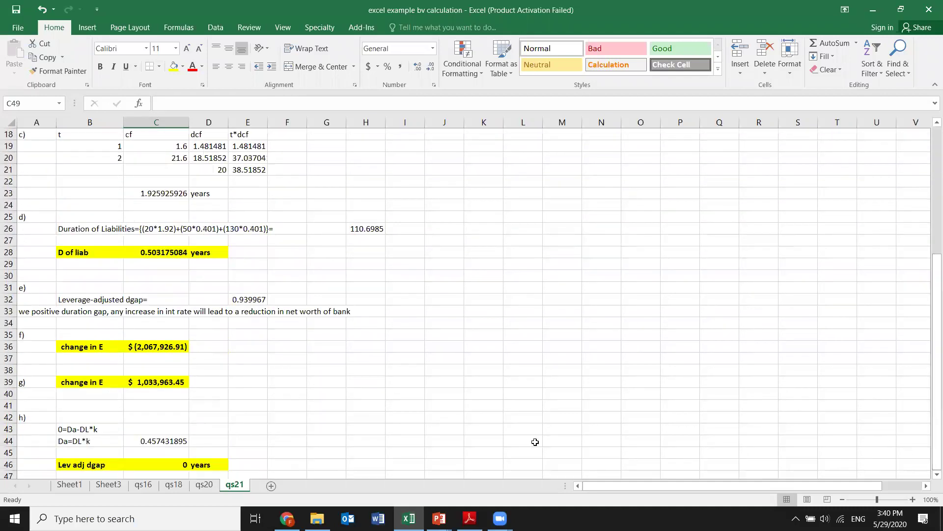
{"action": "left_click", "coordinate": [238, 467]}
{"action": "key", "text": "Down"}
{"action": "key", "text": "Down"}
{"action": "key", "text": "Down"}
{"action": "key", "text": "Down"}
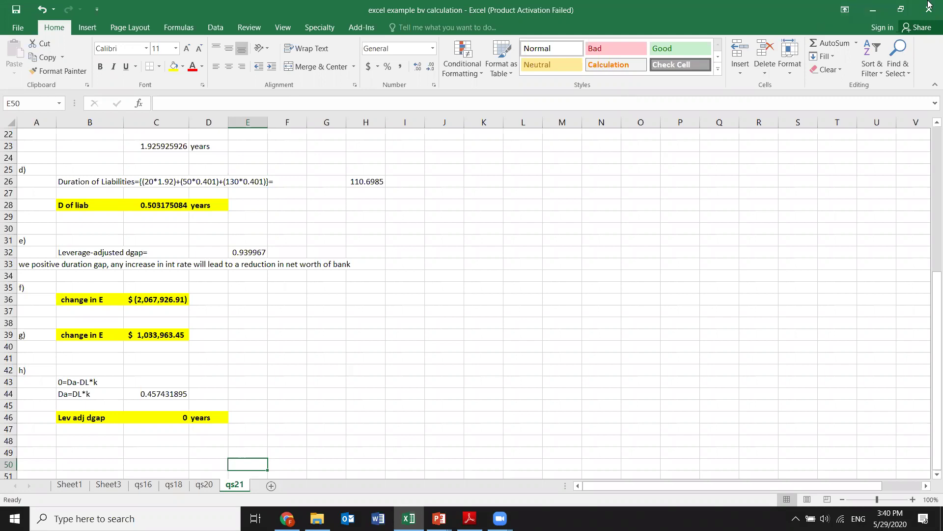
Switch to the textbook PDF in Adobe Reader, read question 22 on Hands Insurance Company and select the text of part a.
{"action": "left_click", "coordinate": [875, 11]}
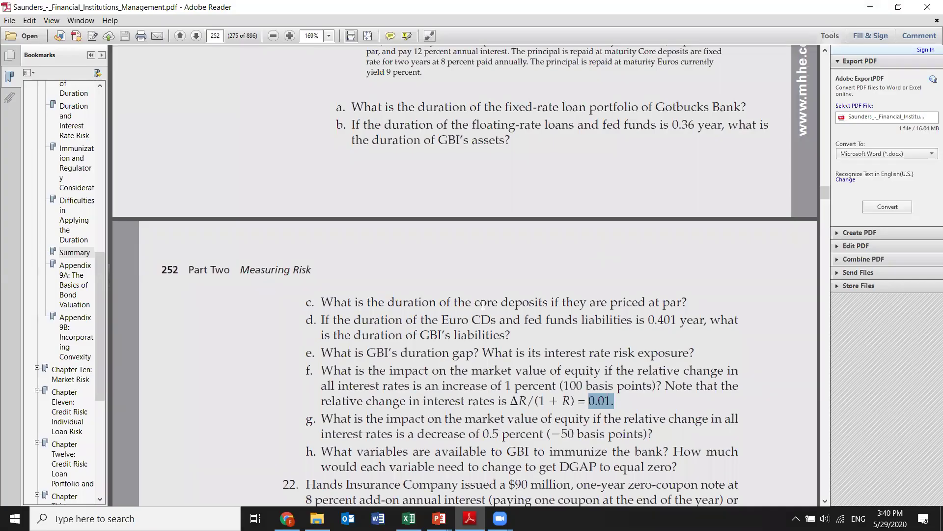
{"action": "left_click", "coordinate": [826, 501]}
{"action": "scroll", "coordinate": [825, 501], "scroll_direction": "down", "scroll_amount": 10}
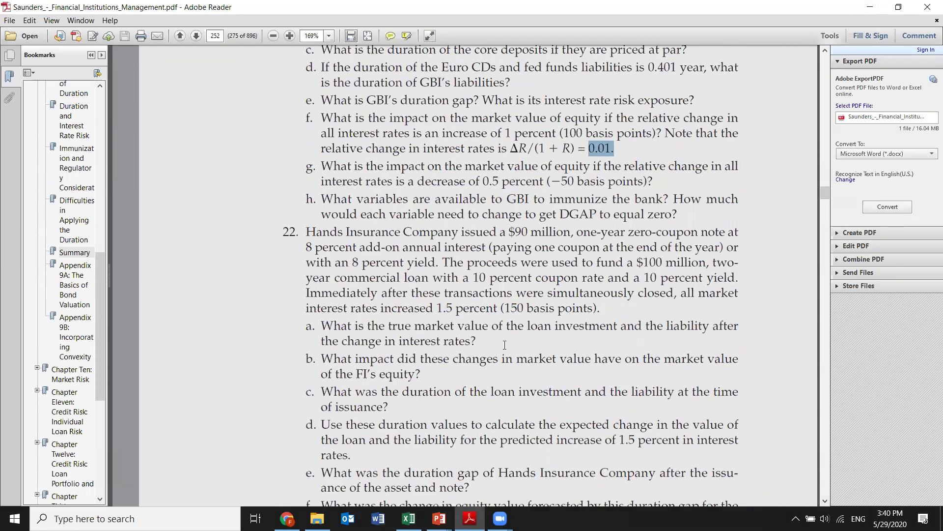
{"action": "left_click", "coordinate": [825, 502]}
{"action": "left_click", "coordinate": [825, 502]}
{"action": "left_click", "coordinate": [825, 503]}
{"action": "left_click", "coordinate": [825, 502]}
{"action": "left_click", "coordinate": [825, 502]}
{"action": "left_click", "coordinate": [825, 502]}
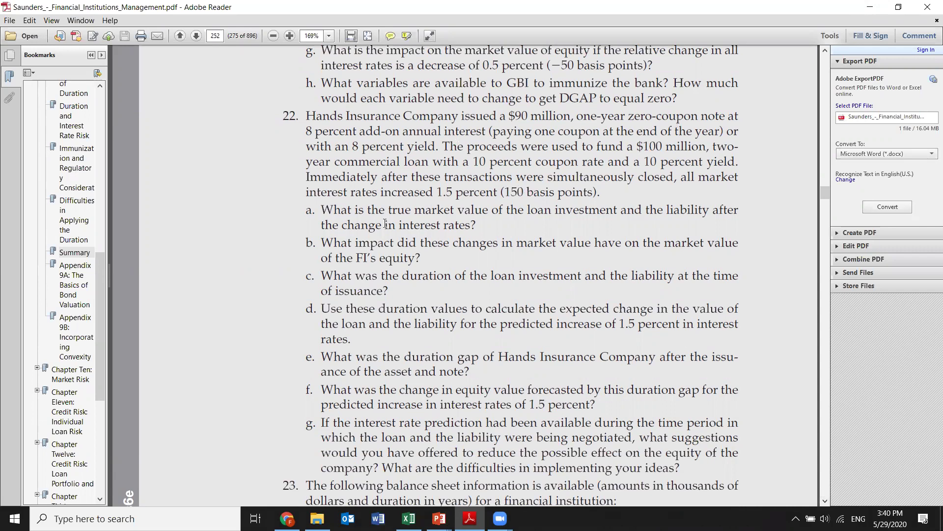
{"action": "left_click_drag", "start_coordinate": [322, 209], "coordinate": [482, 225]}
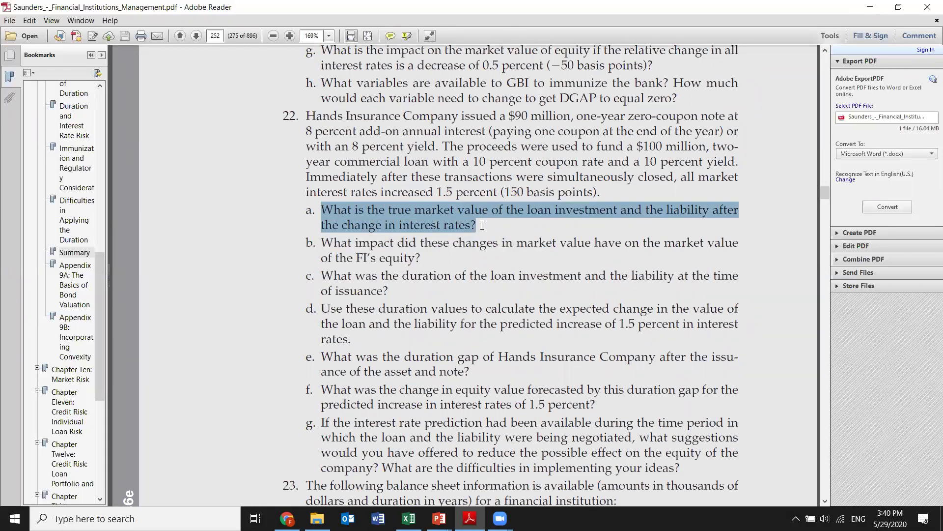